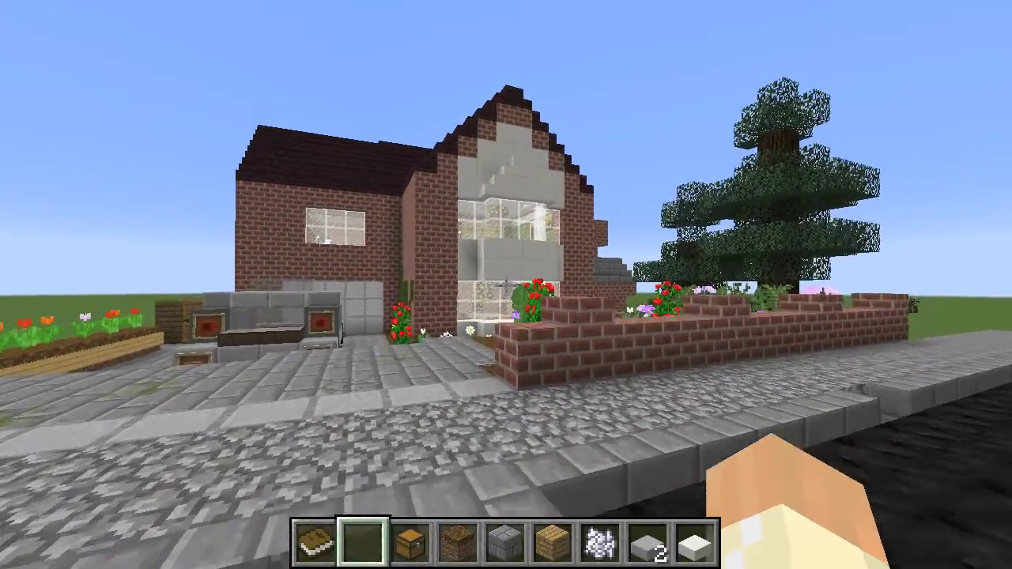
# Step: Walk around the brick house past the grey car, garden wall, flower bed and road
pyautogui.press('w')
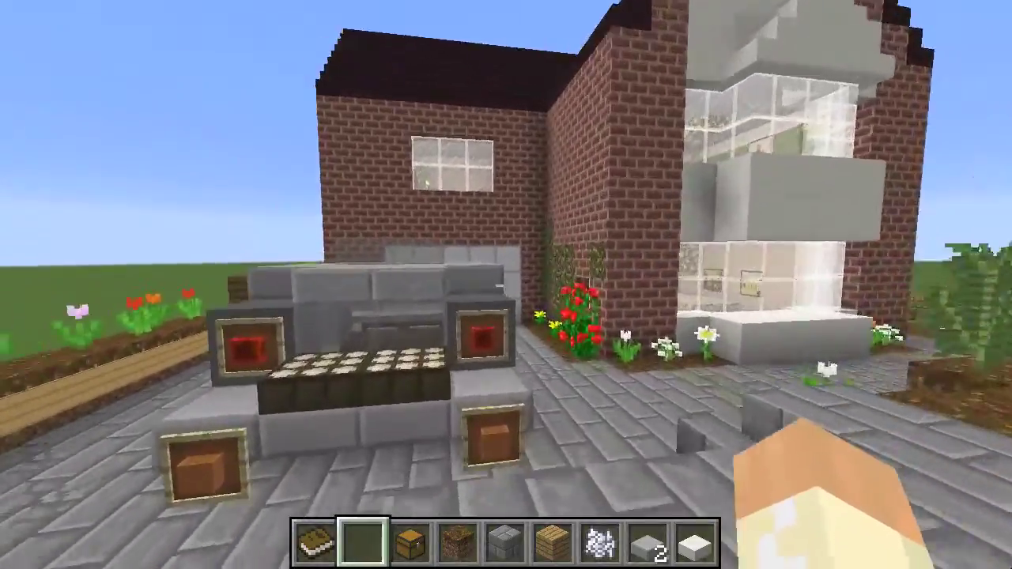
pyautogui.press('d')
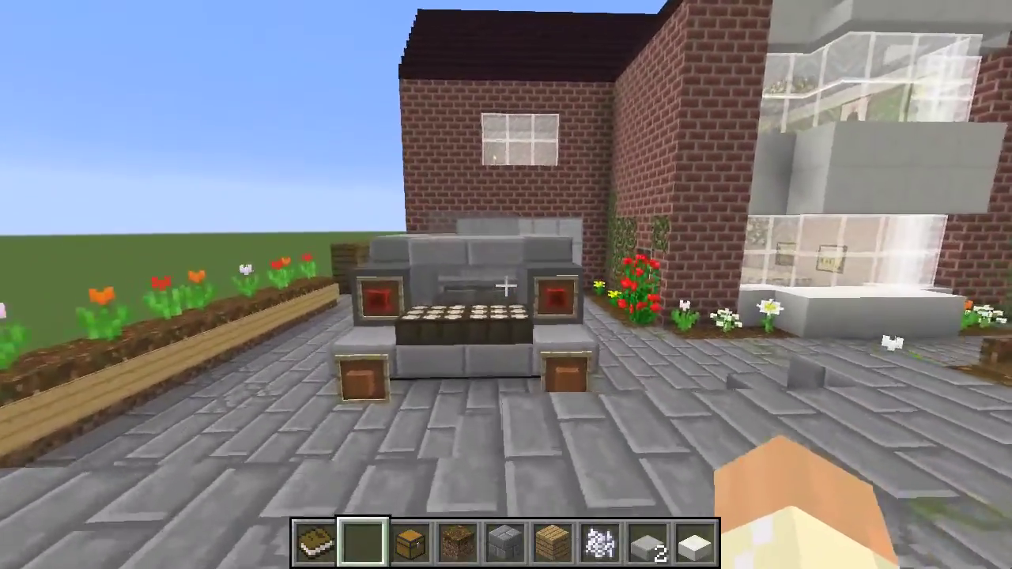
pyautogui.press('w')
pyautogui.press('w')
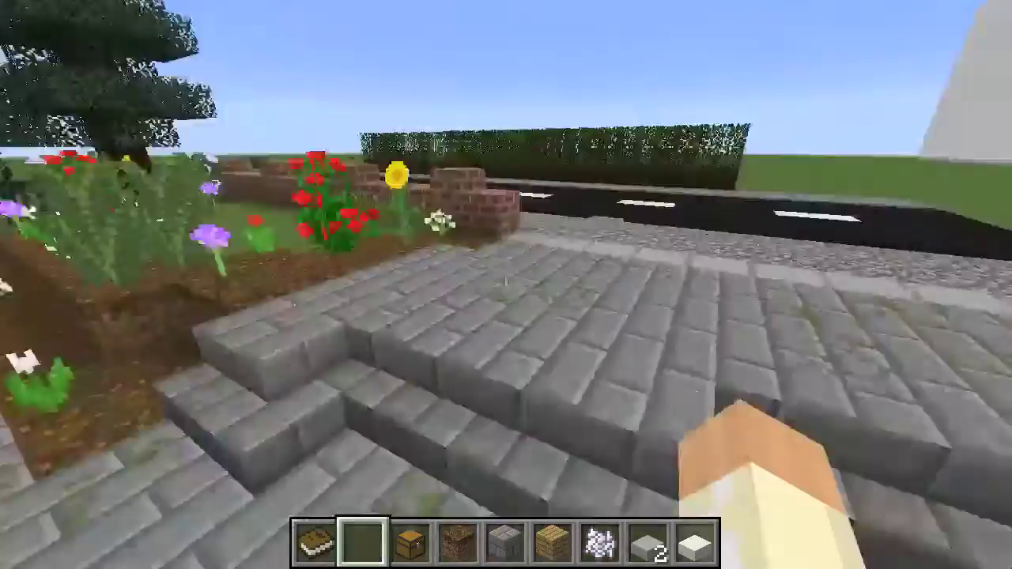
pyautogui.press('s')
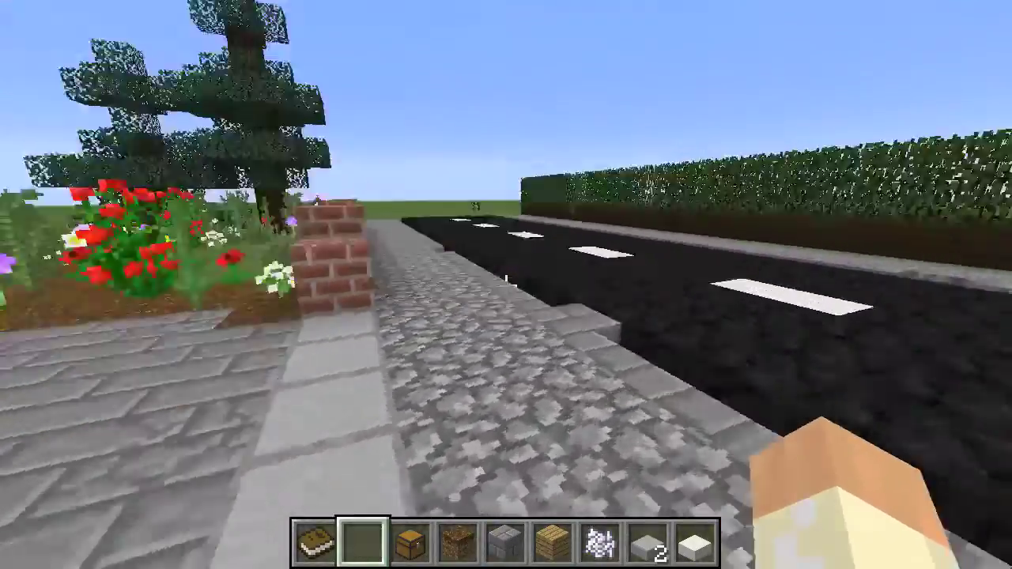
pyautogui.press('s')
pyautogui.press('d')
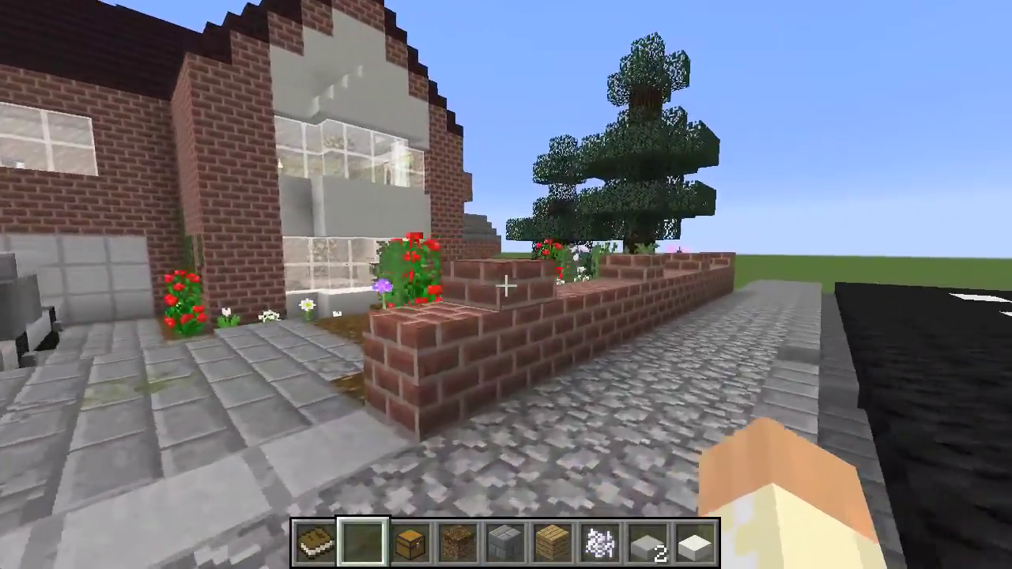
pyautogui.press('w')
pyautogui.press('space')
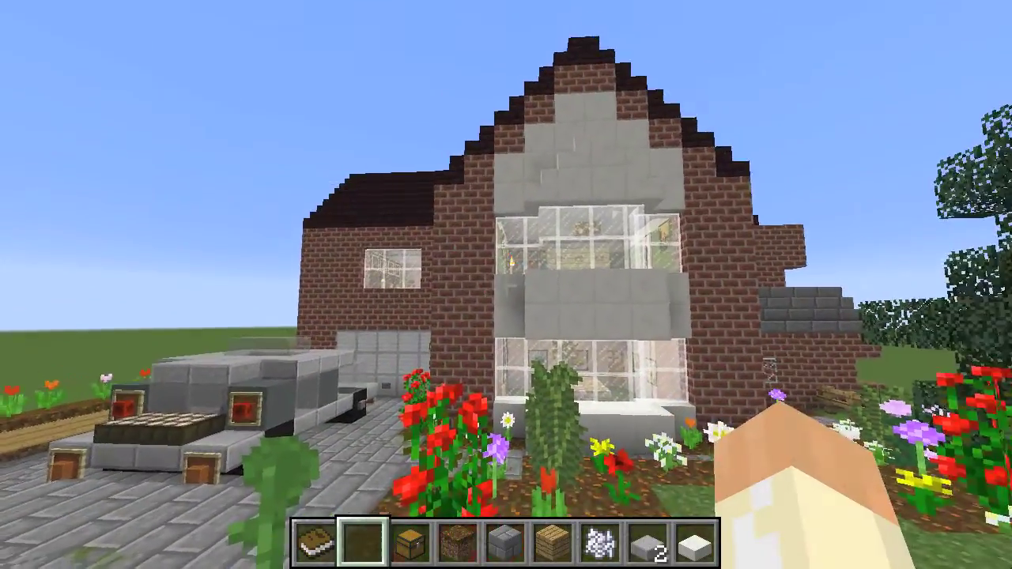
pyautogui.press('s')
pyautogui.press('s')
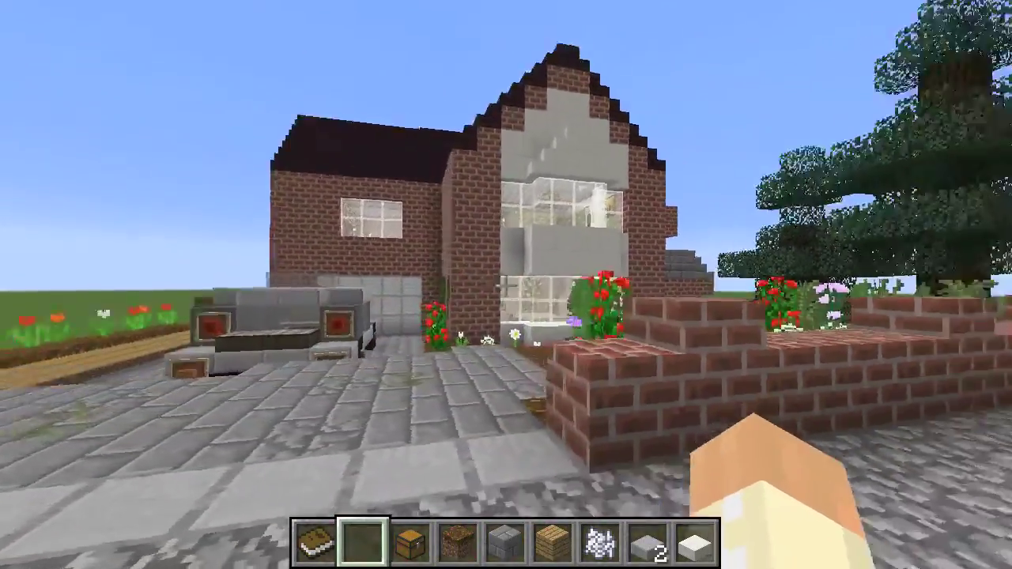
pyautogui.press('w')
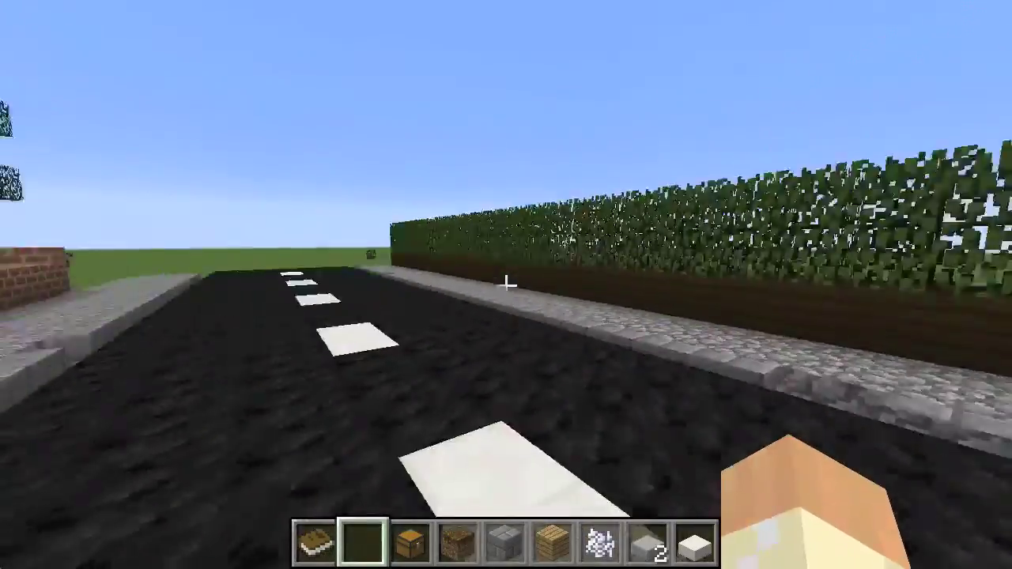
pyautogui.press('w')
pyautogui.press('w')
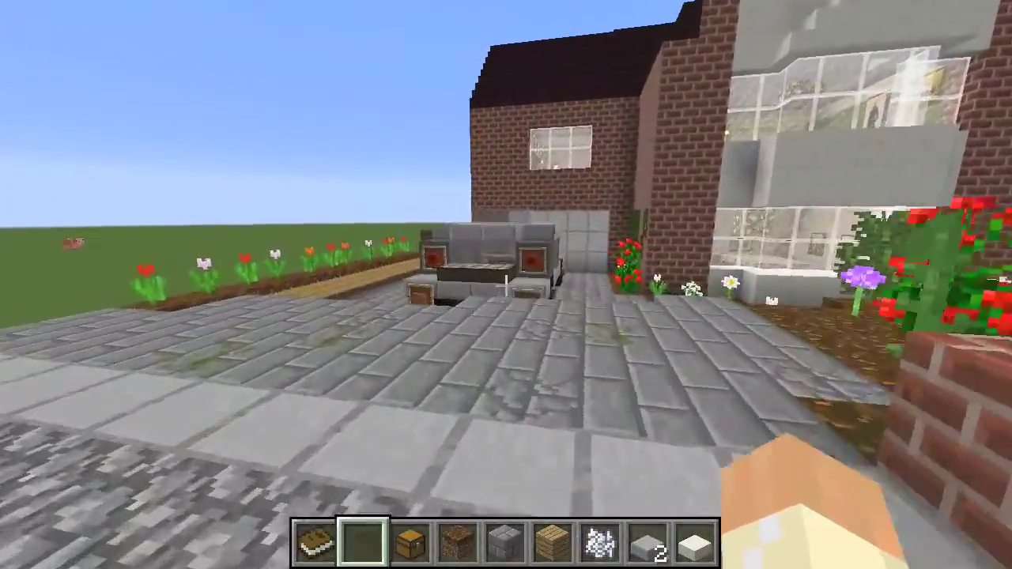
pyautogui.press('w')
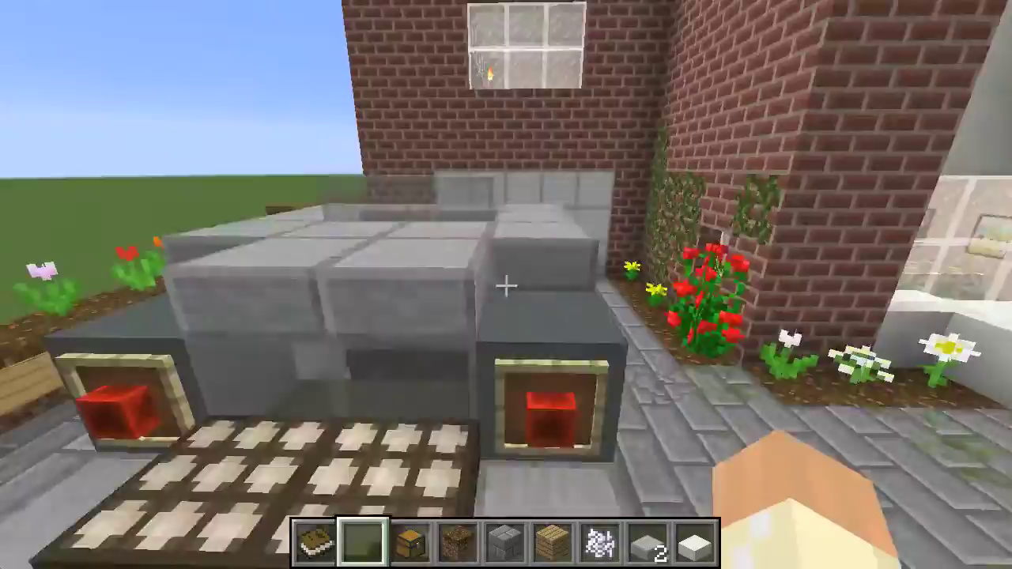
pyautogui.press('w')
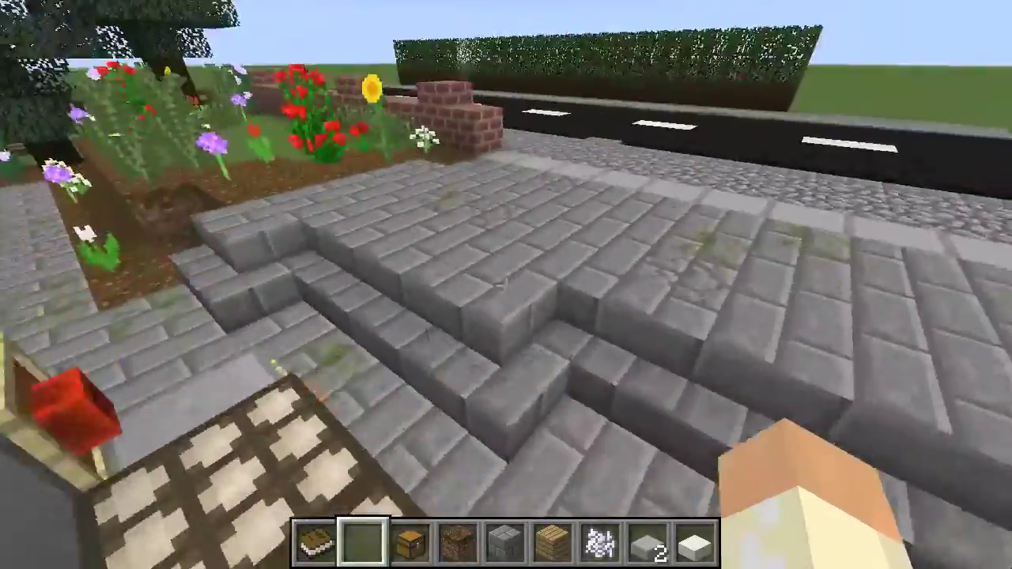
pyautogui.press('s')
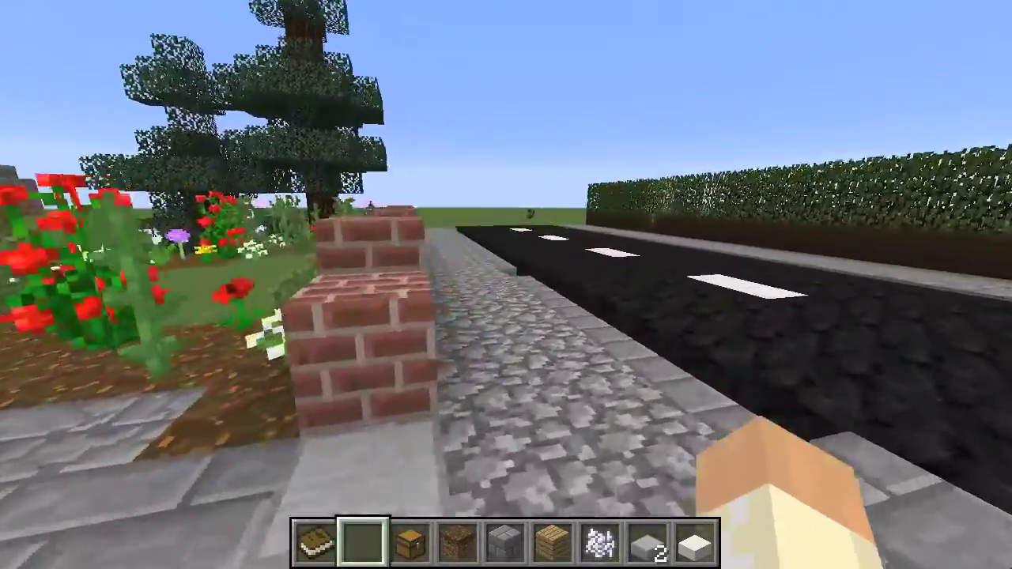
pyautogui.press('a')
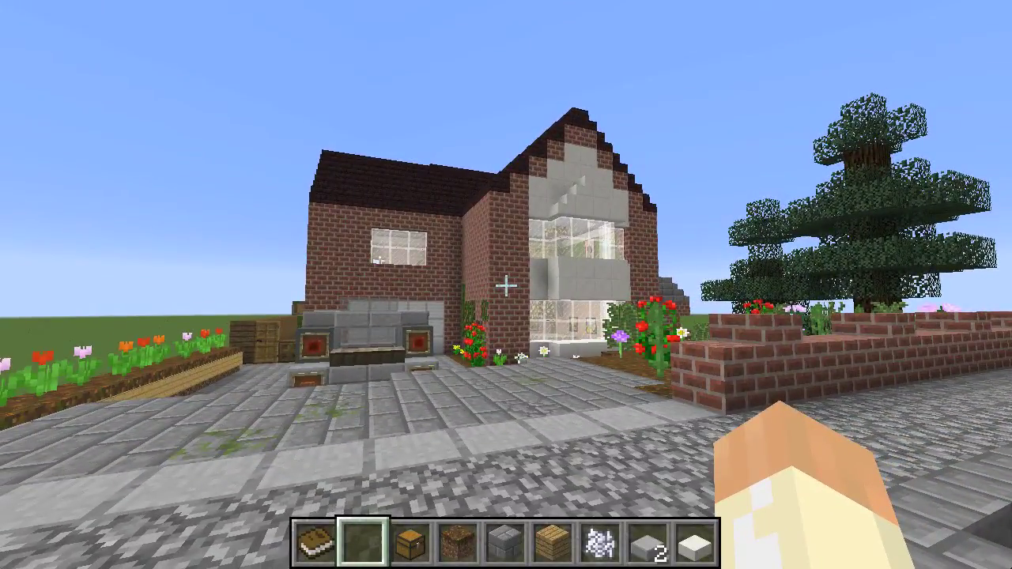
pyautogui.press('w')
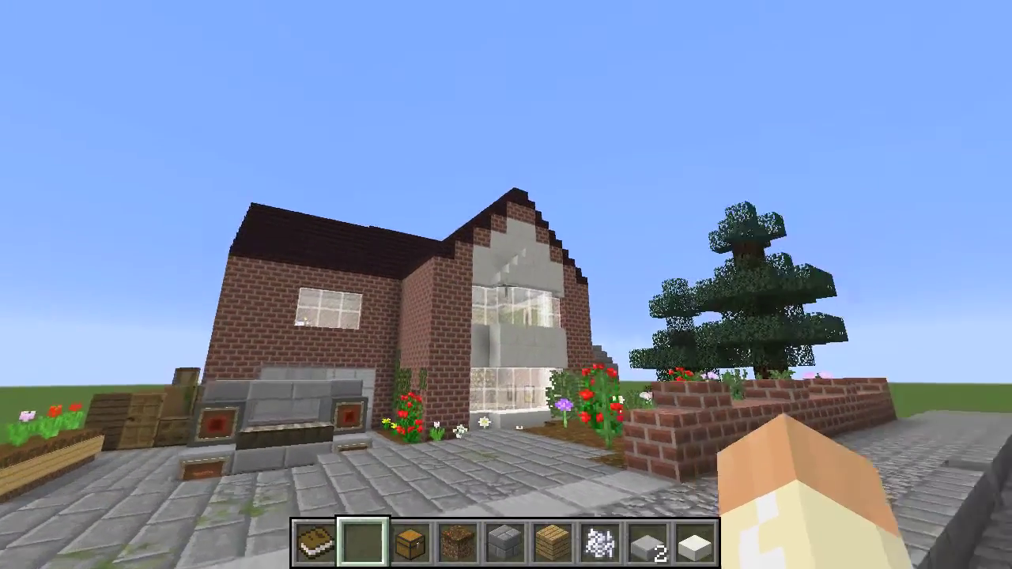
pyautogui.press('s')
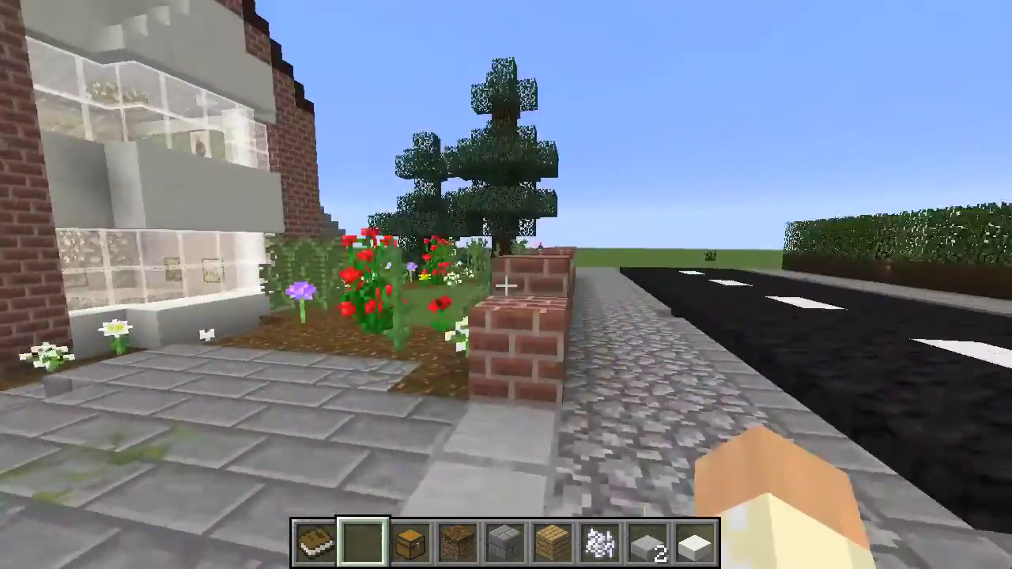
# Step: Keep exploring the garden and car roof, ending on the road facing the house
pyautogui.press('a')
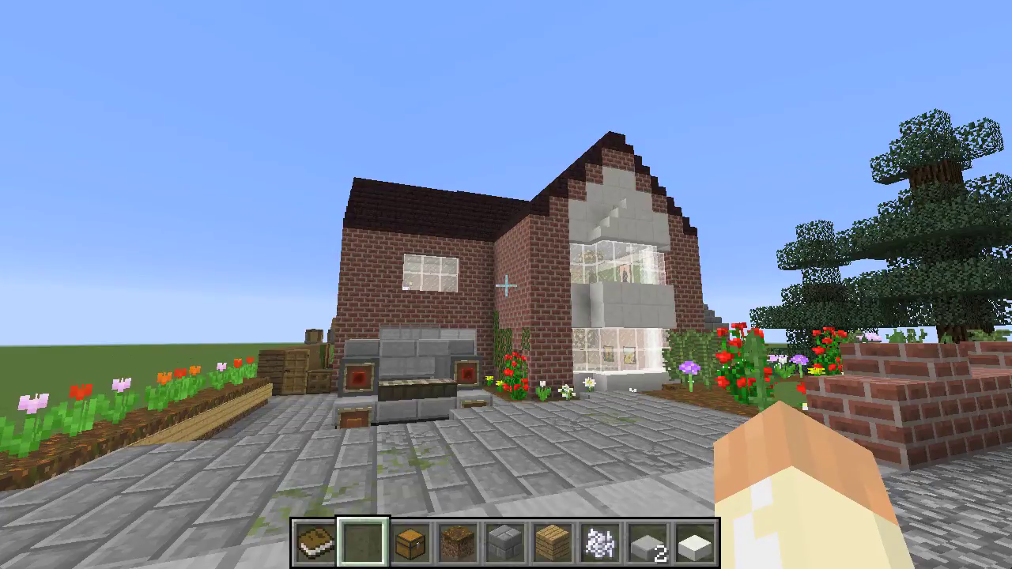
pyautogui.press('w')
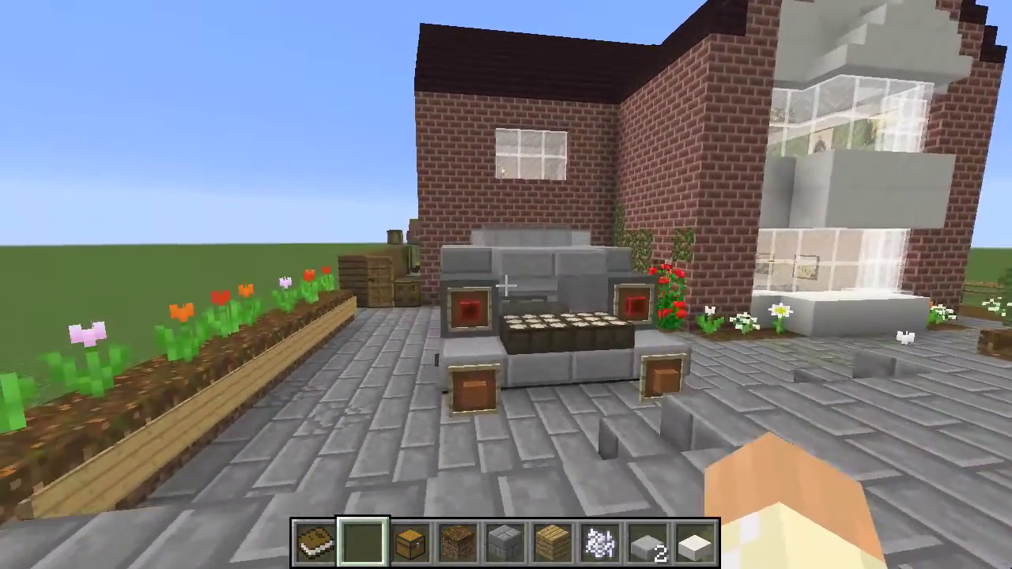
pyautogui.press('w')
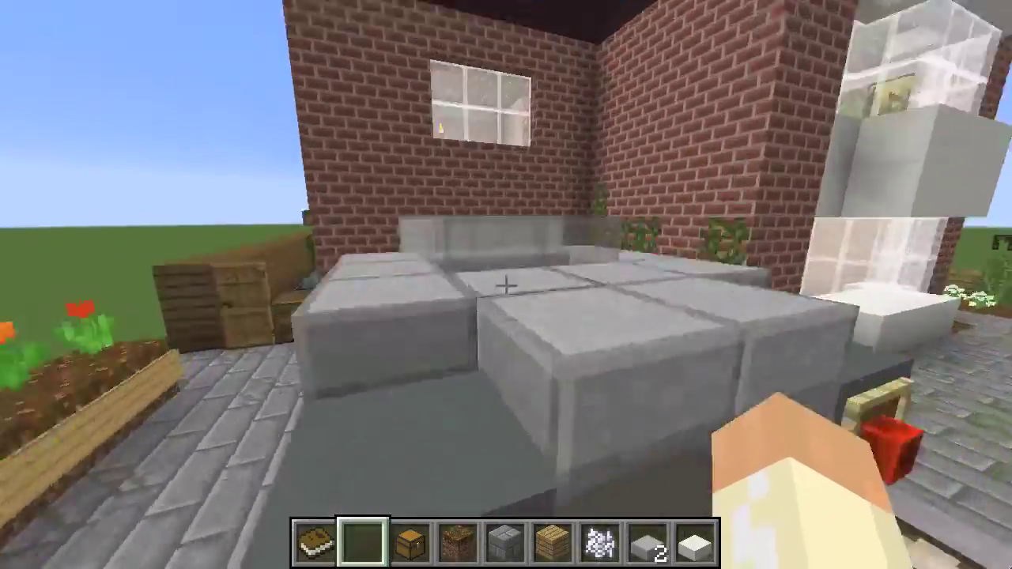
pyautogui.press('space')
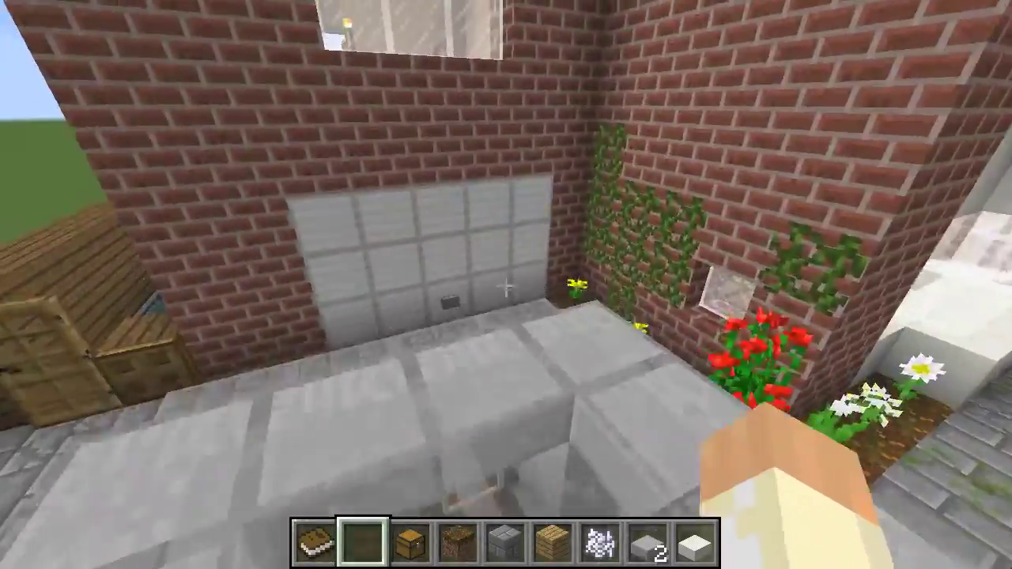
pyautogui.press('w')
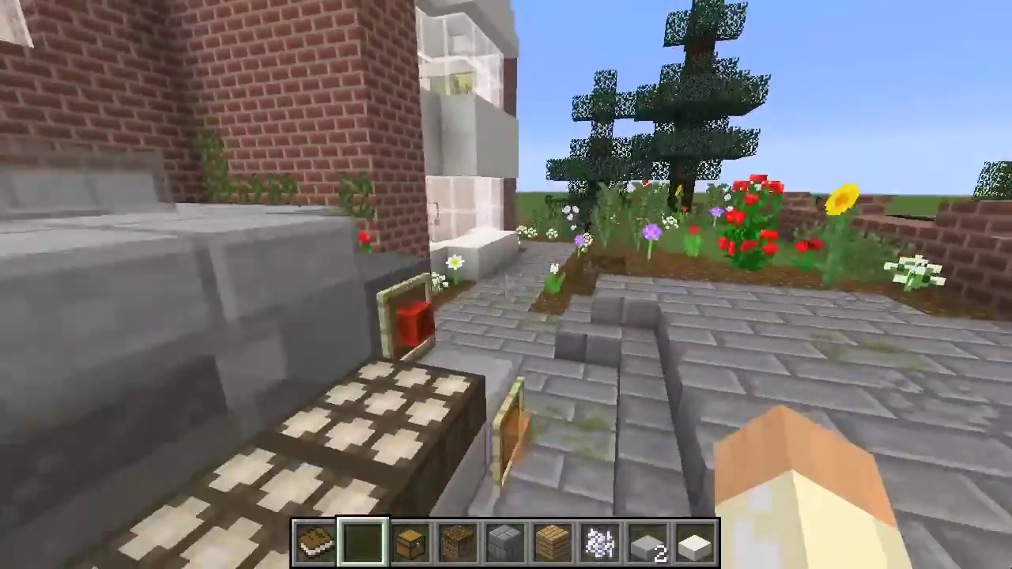
pyautogui.press('s')
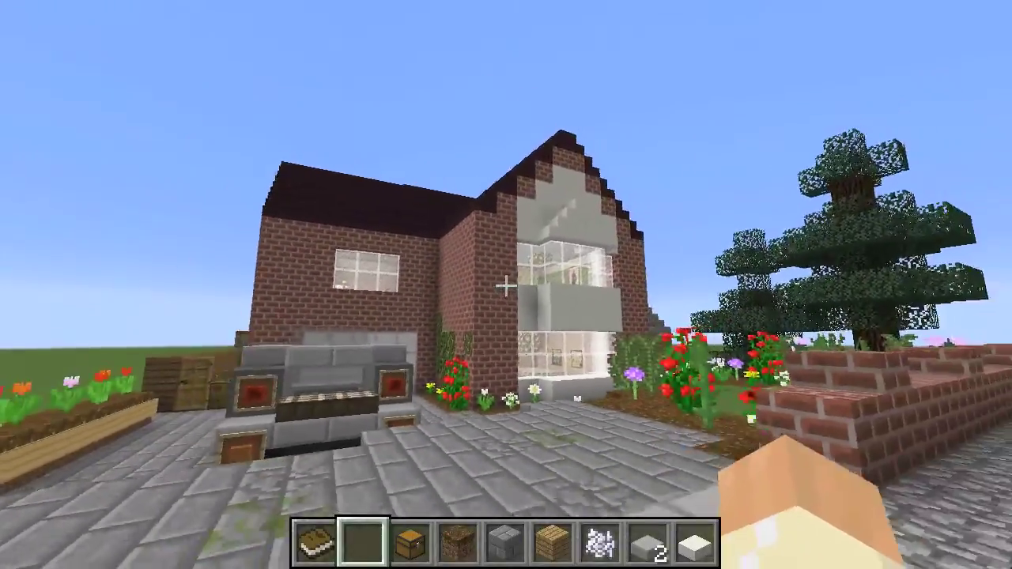
pyautogui.press('s')
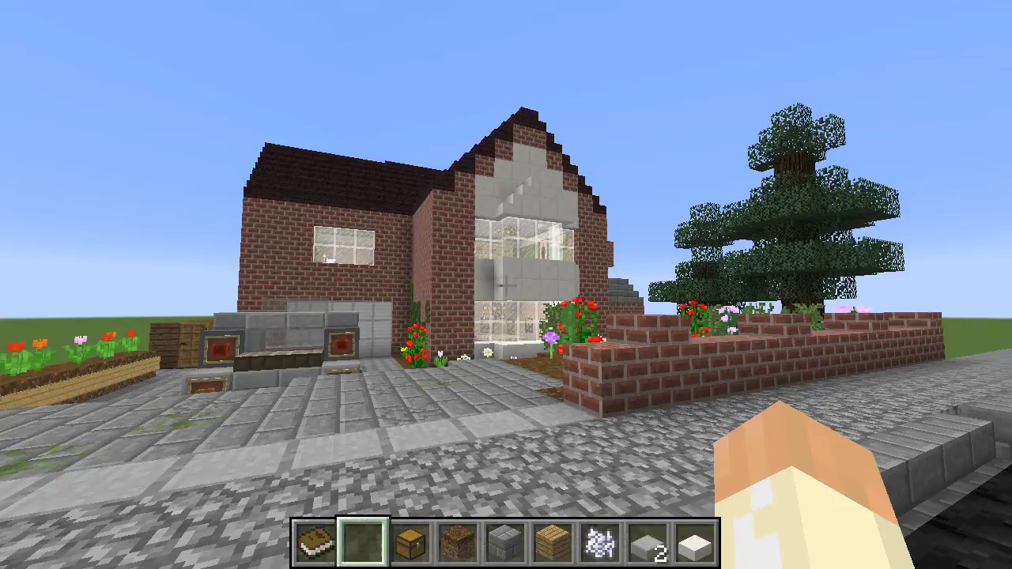
pyautogui.press('s')
pyautogui.press('a')
pyautogui.press('w')
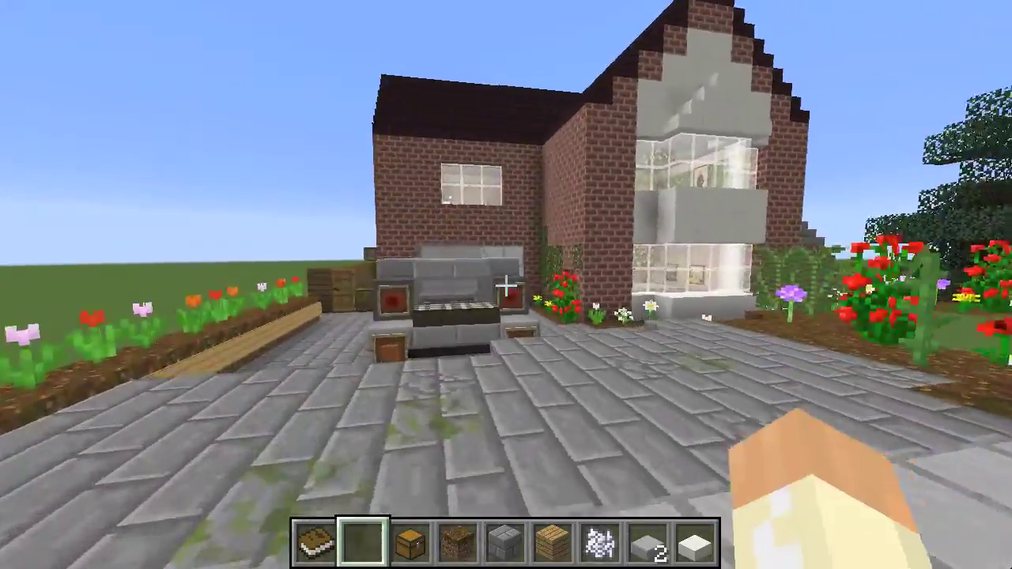
pyautogui.press('s')
pyautogui.press('w')
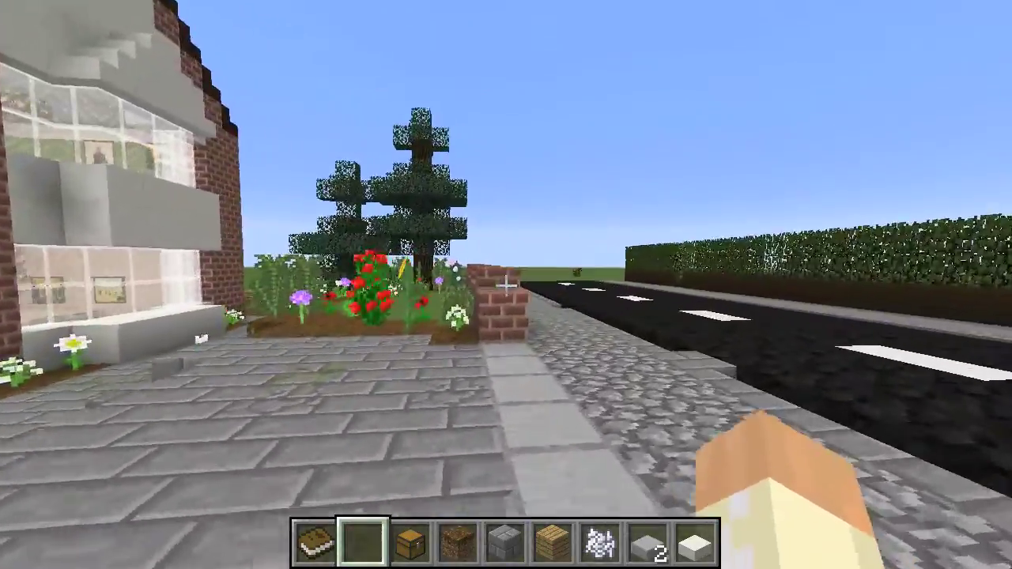
pyautogui.press('s')
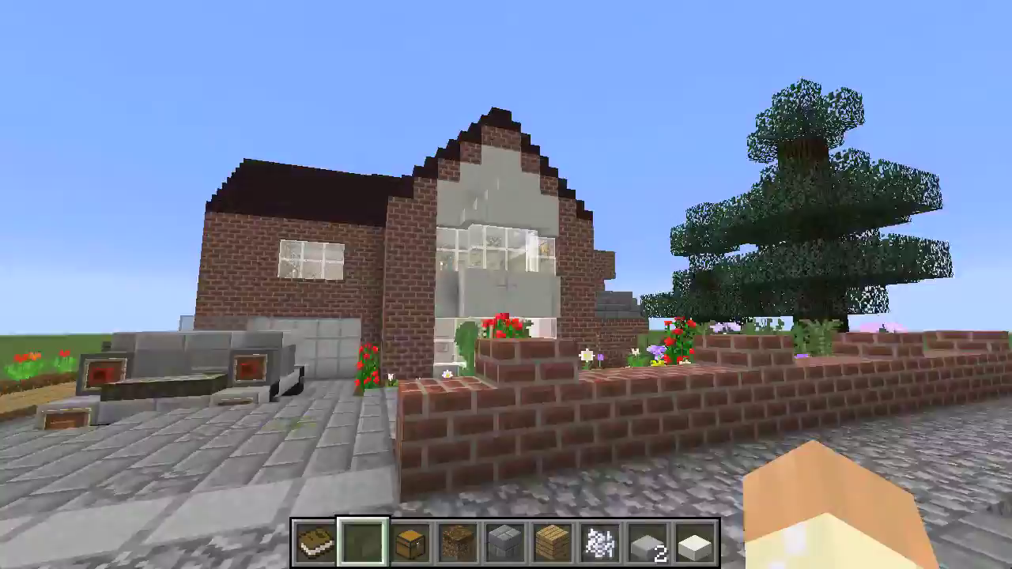
pyautogui.press('w')
pyautogui.press('space')
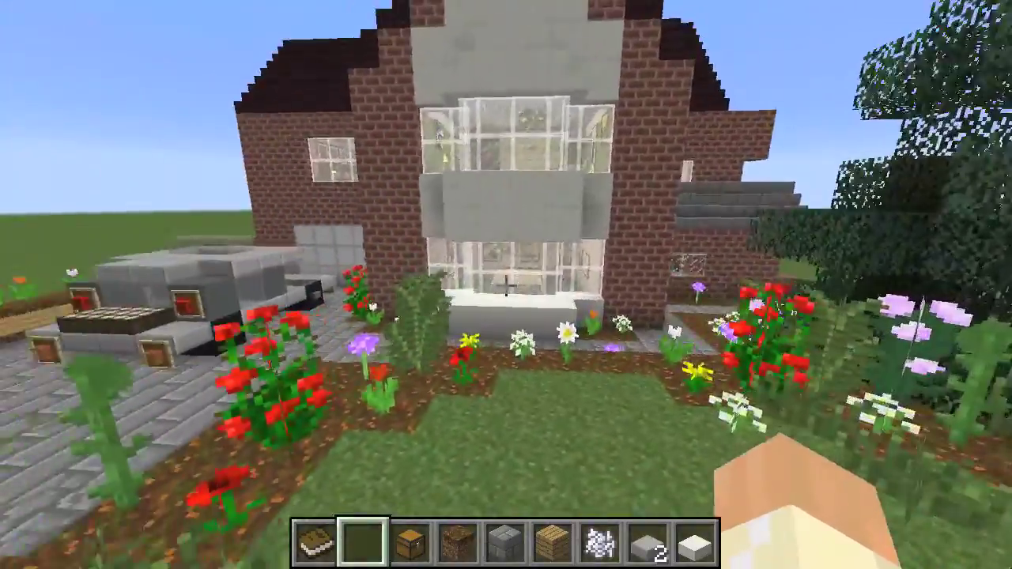
pyautogui.press('s')
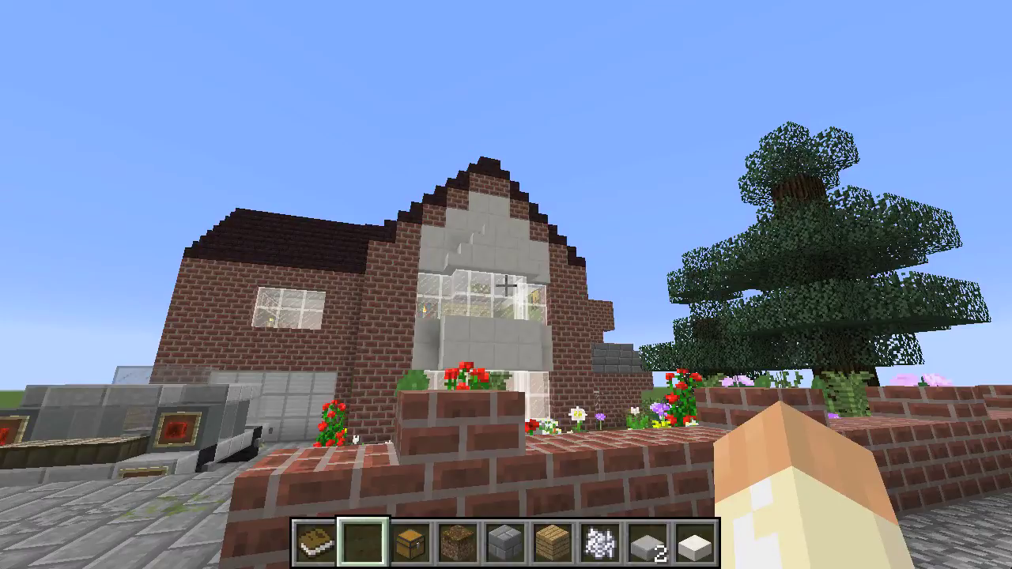
pyautogui.press('s')
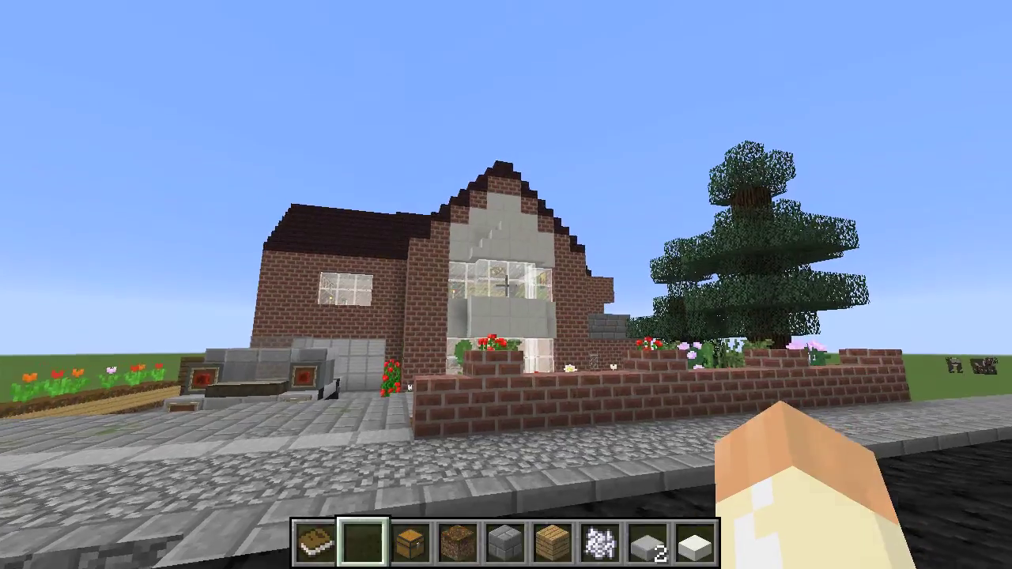
# Step: Save and quit Minecraft to the desktop, then centre the Chunky Launcher window
pyautogui.press('Escape')
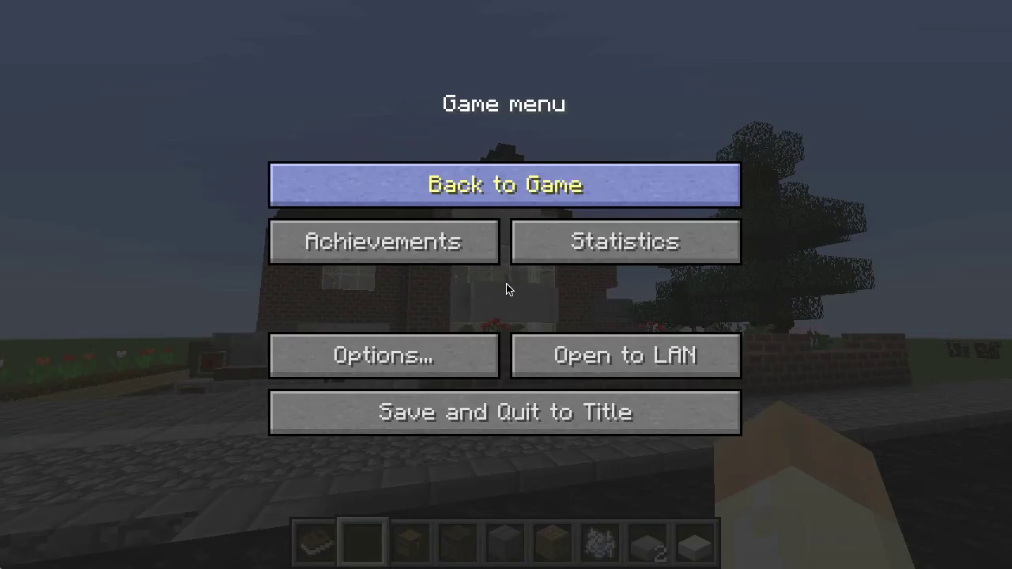
pyautogui.click(502, 417)
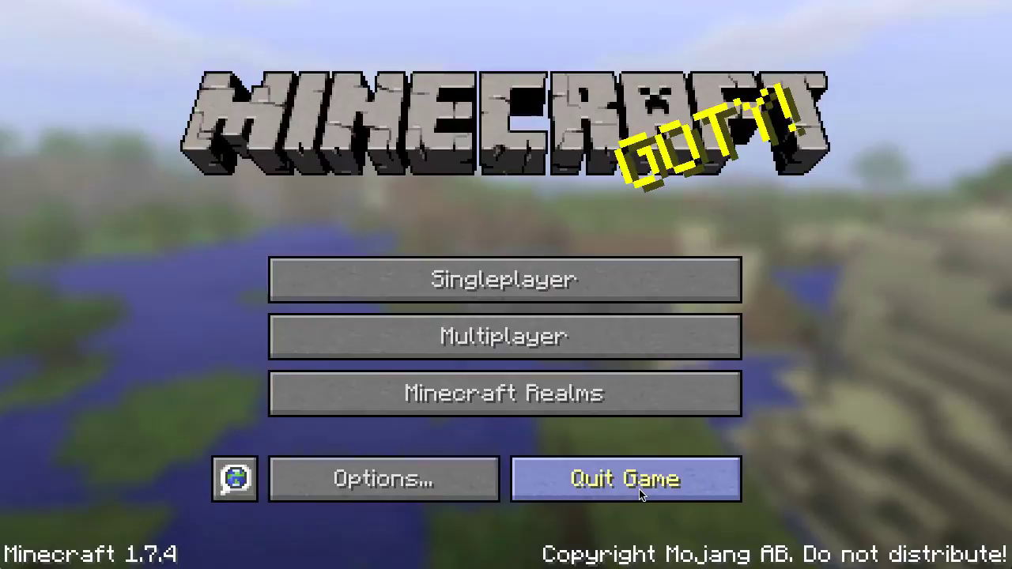
pyautogui.click(600, 477)
pyautogui.moveTo(38, 305); pyautogui.dragTo(715, 64)
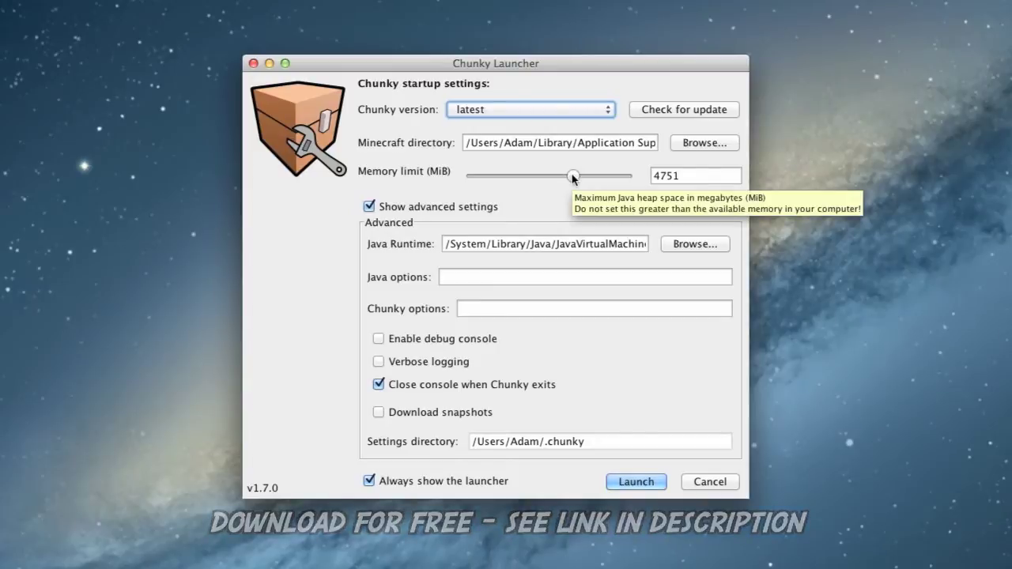
# Step: Raise the memory limit to 5246 MiB and update Chunky to version 1.2.2
pyautogui.moveTo(573, 177); pyautogui.dragTo(576, 176)
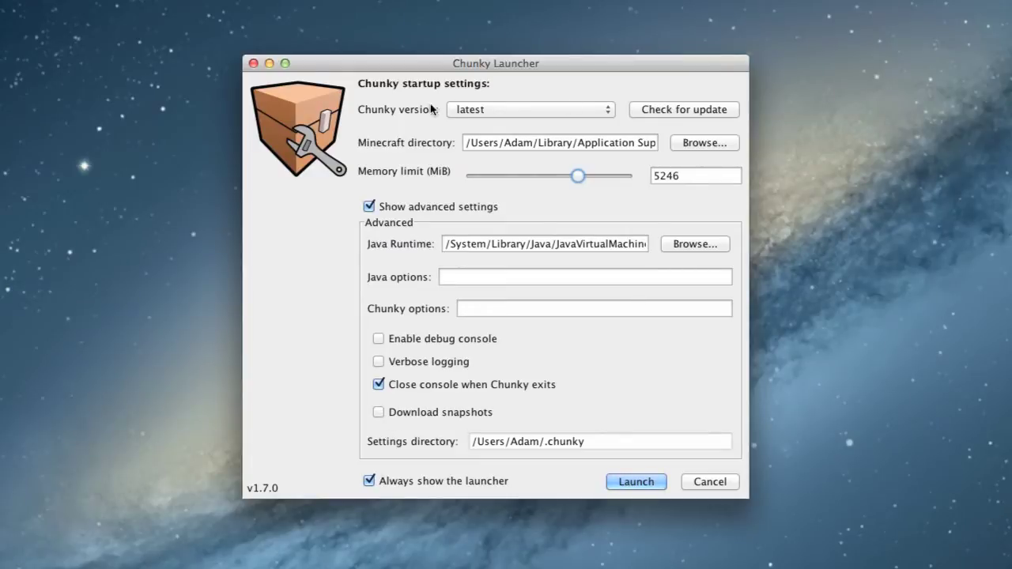
pyautogui.click(673, 110)
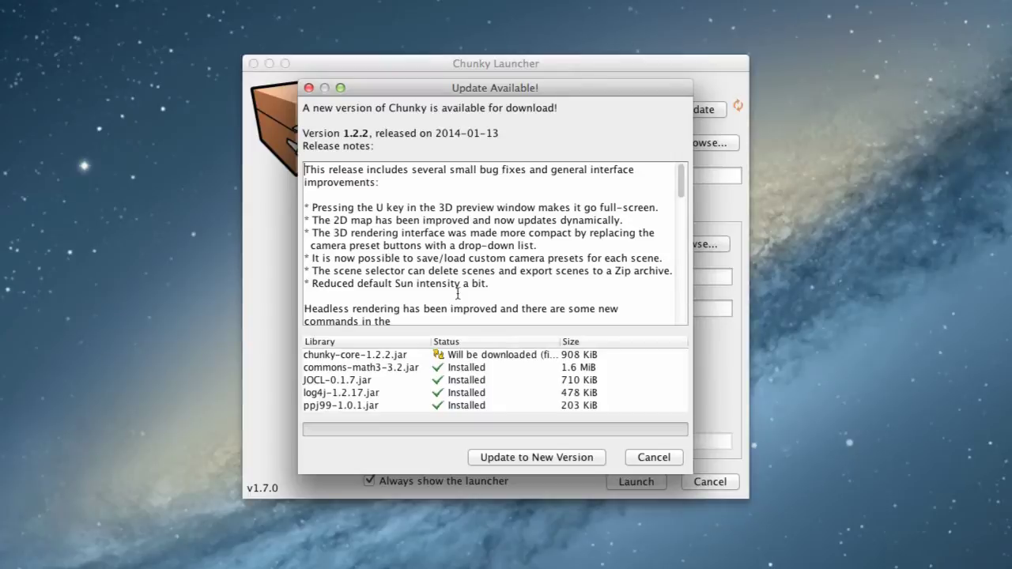
pyautogui.click(516, 458)
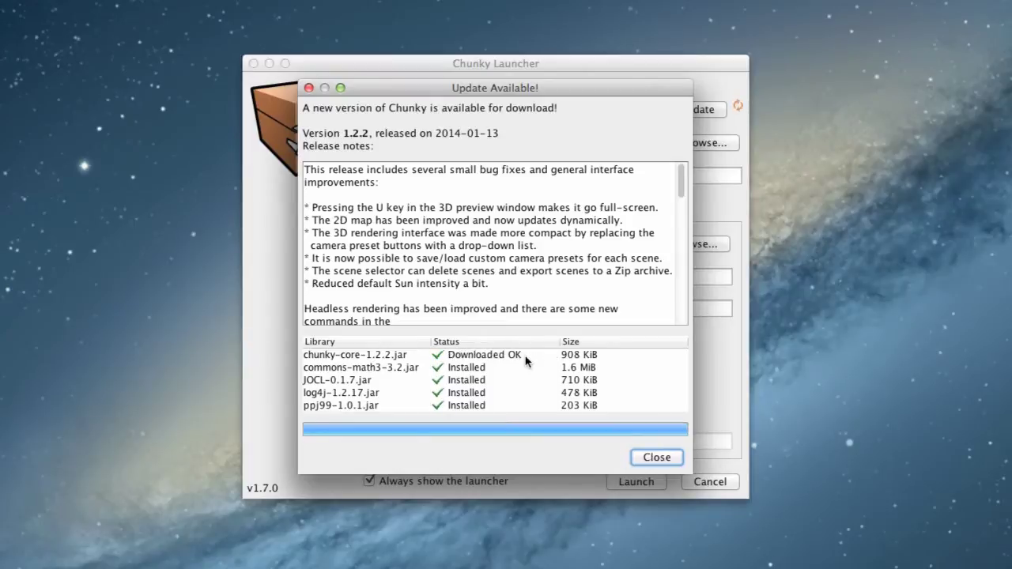
pyautogui.click(647, 457)
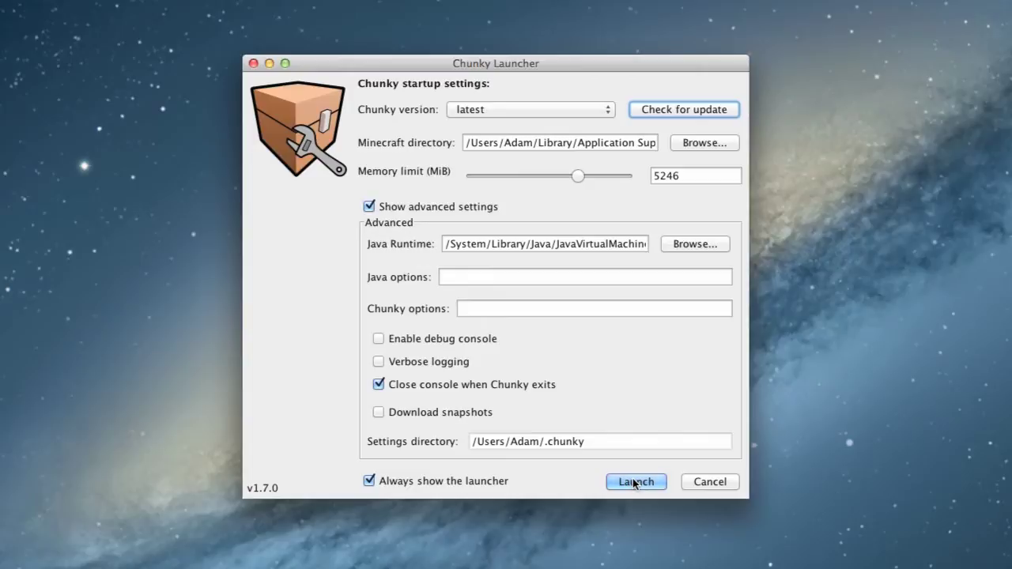
# Step: Launch Chunky 1.2.2 and load the My Childhood Home world from the world list
pyautogui.click(634, 483)
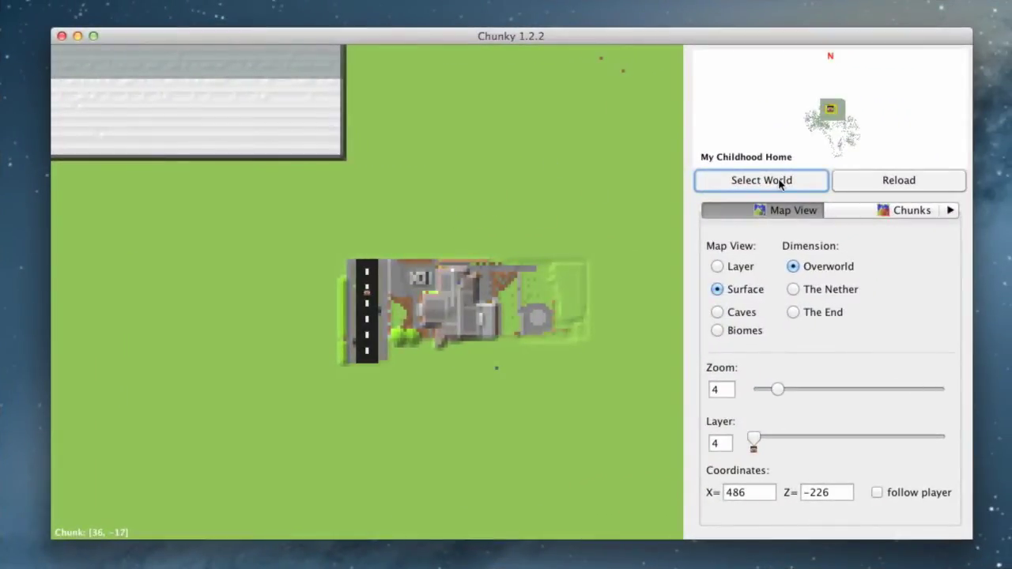
pyautogui.click(781, 182)
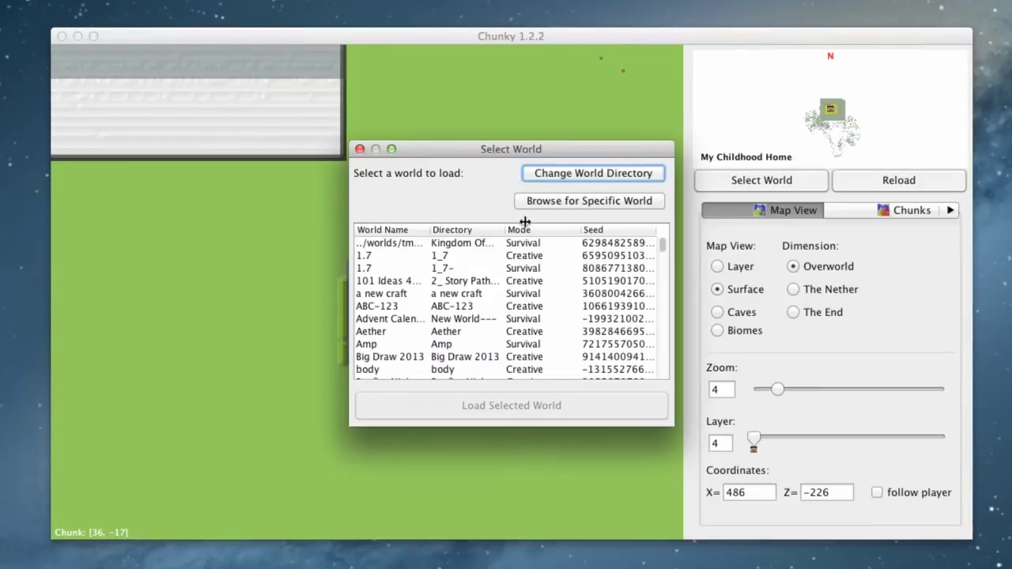
pyautogui.scroll(-20, 433, 310)
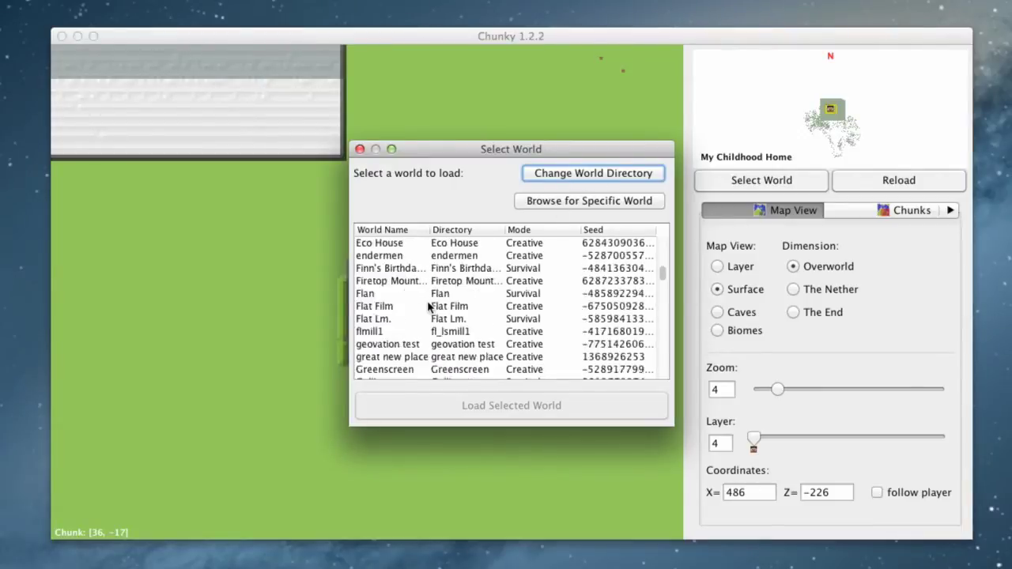
pyautogui.scroll(-6, 428, 306)
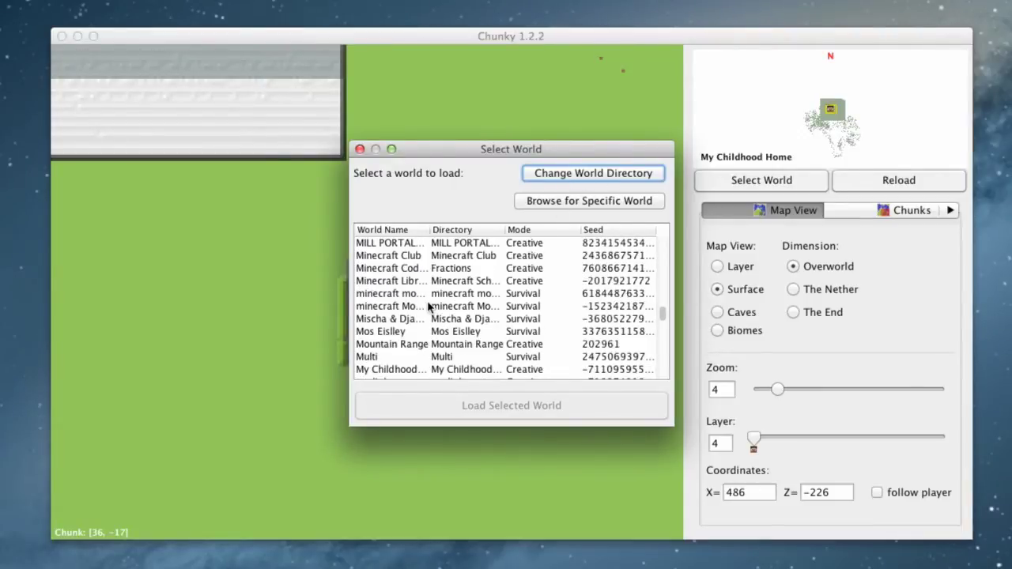
pyautogui.click(397, 333)
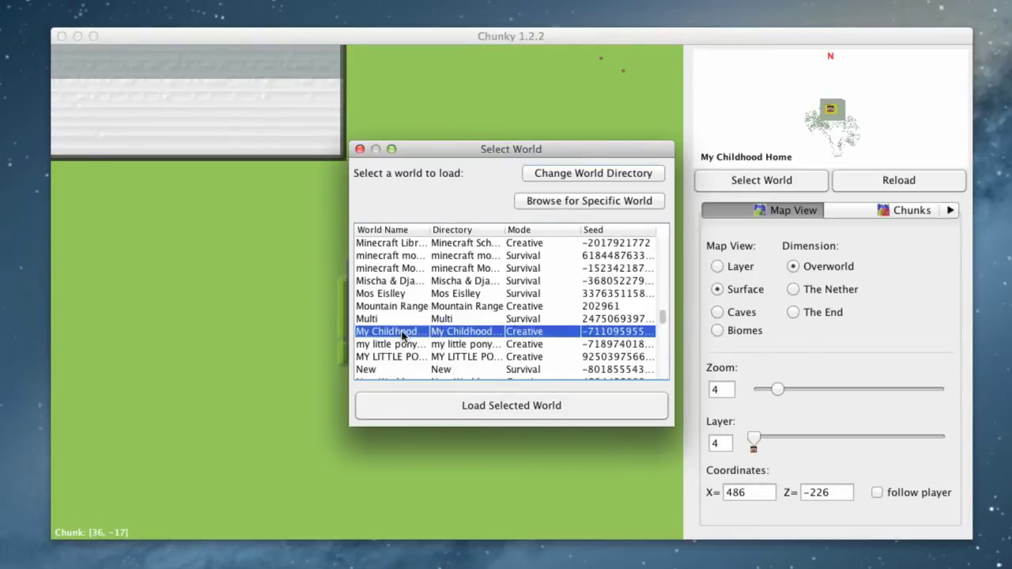
pyautogui.click(520, 406)
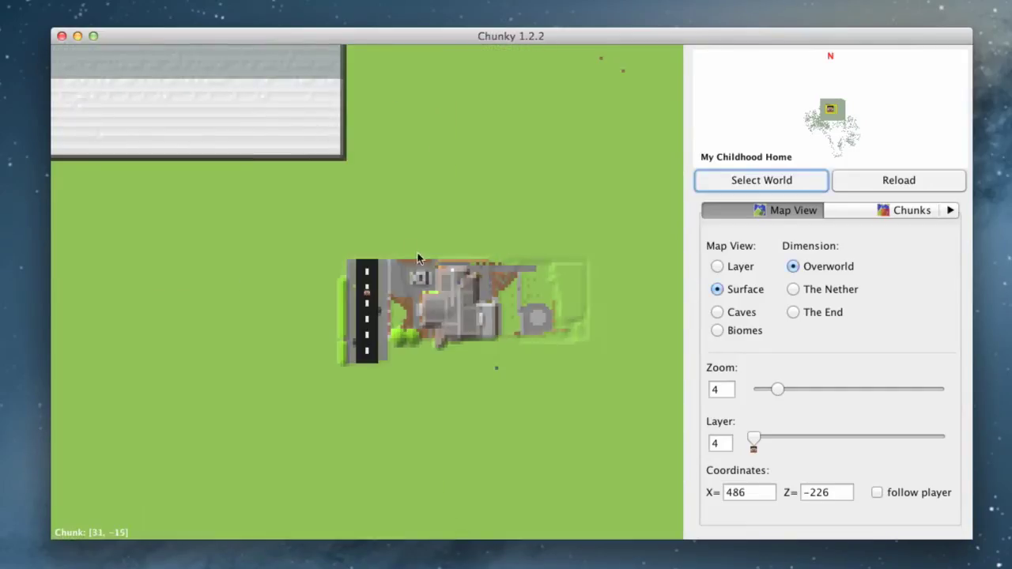
# Step: Pan the map to show the house and eastern village, with the Chunky window fully on screen
pyautogui.moveTo(471, 229); pyautogui.dragTo(405, 197)
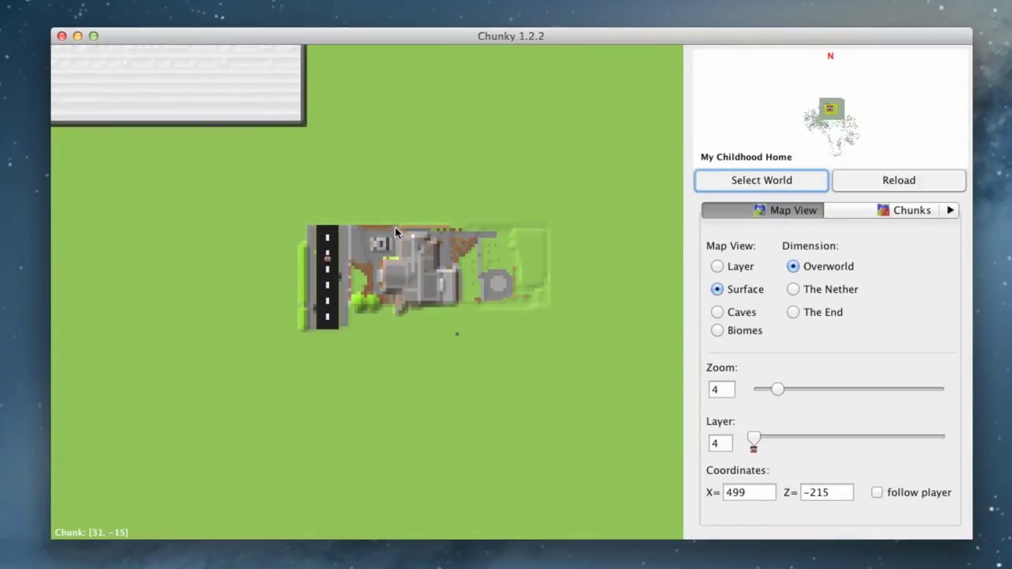
pyautogui.scroll(6, 401, 232)
pyautogui.scroll(-2, 331, 225)
pyautogui.moveTo(436, 298); pyautogui.dragTo(323, 337)
pyautogui.moveTo(495, 303); pyautogui.dragTo(403, 259)
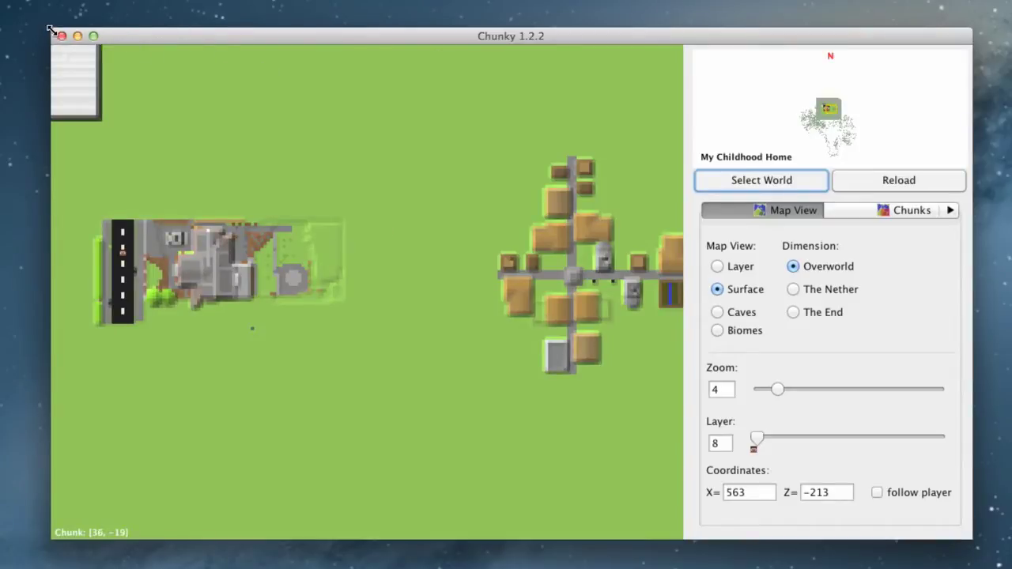
pyautogui.moveTo(49, 29); pyautogui.dragTo(16, 12)
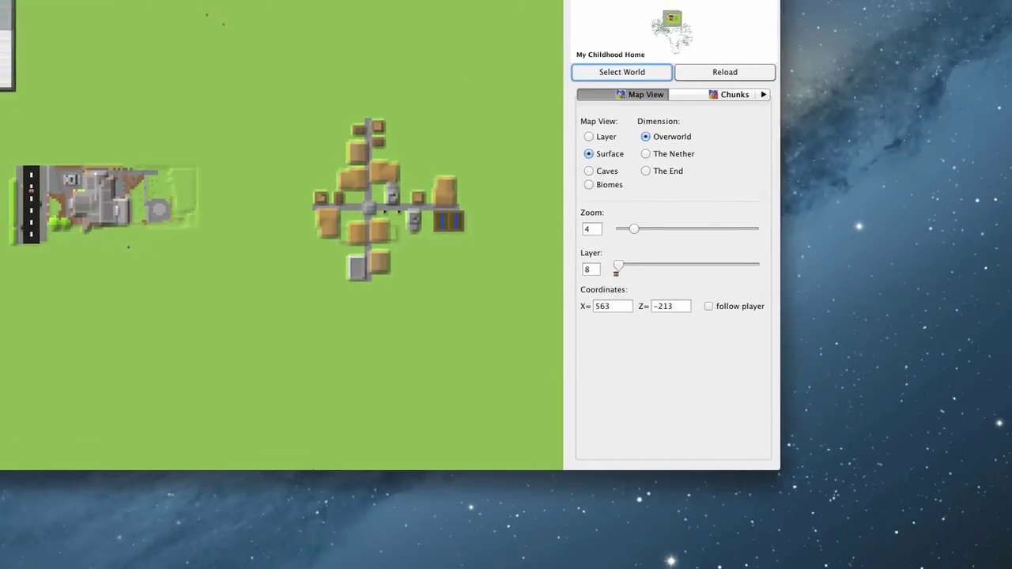
pyautogui.moveTo(316, 0); pyautogui.dragTo(486, 33)
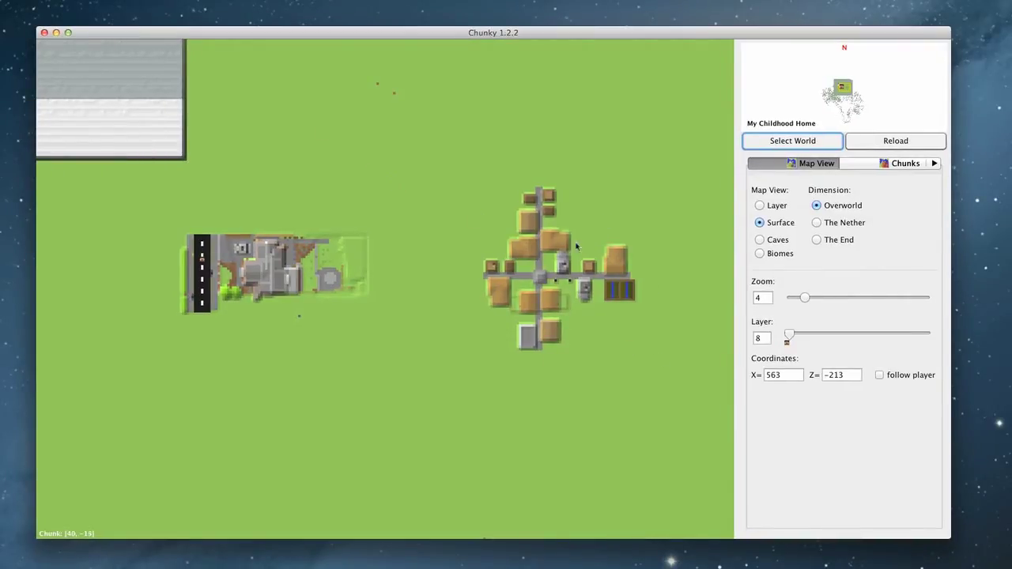
pyautogui.moveTo(285, 219); pyautogui.dragTo(361, 224)
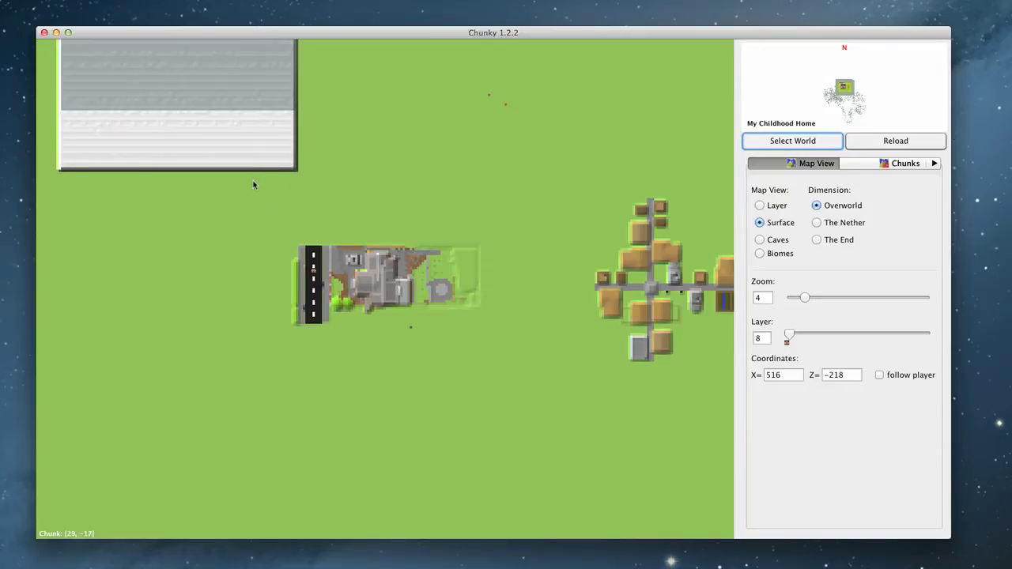
# Step: Select a tight block of chunks around the brick house and start a new scene
pyautogui.moveTo(253, 184); pyautogui.dragTo(519, 404)
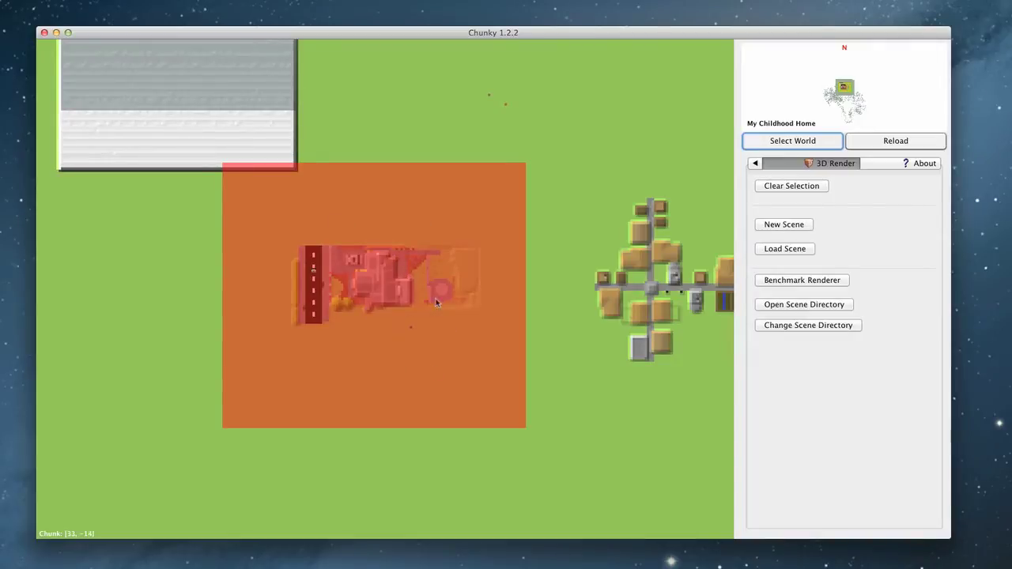
pyautogui.click(794, 187)
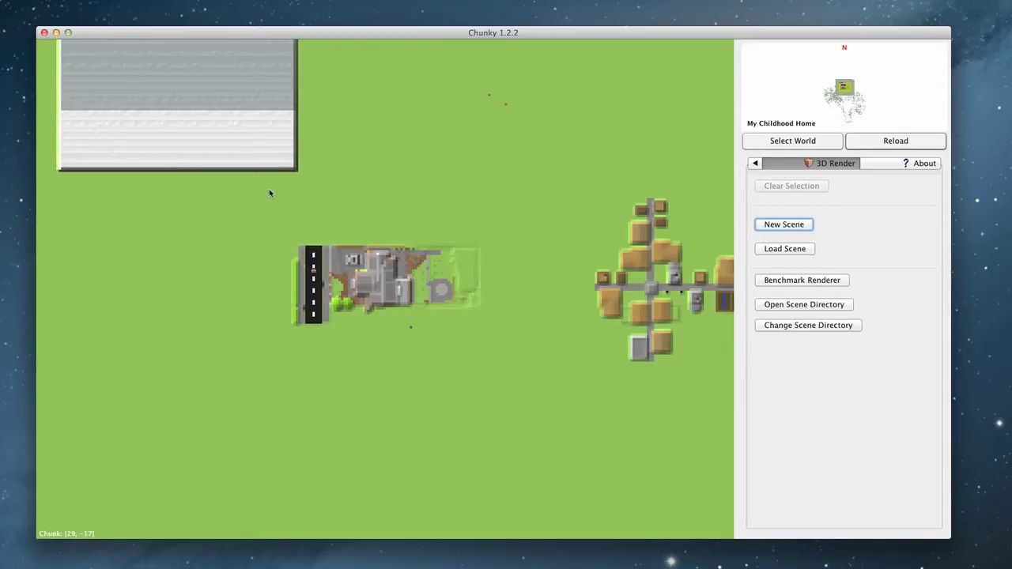
pyautogui.moveTo(282, 220); pyautogui.dragTo(490, 359)
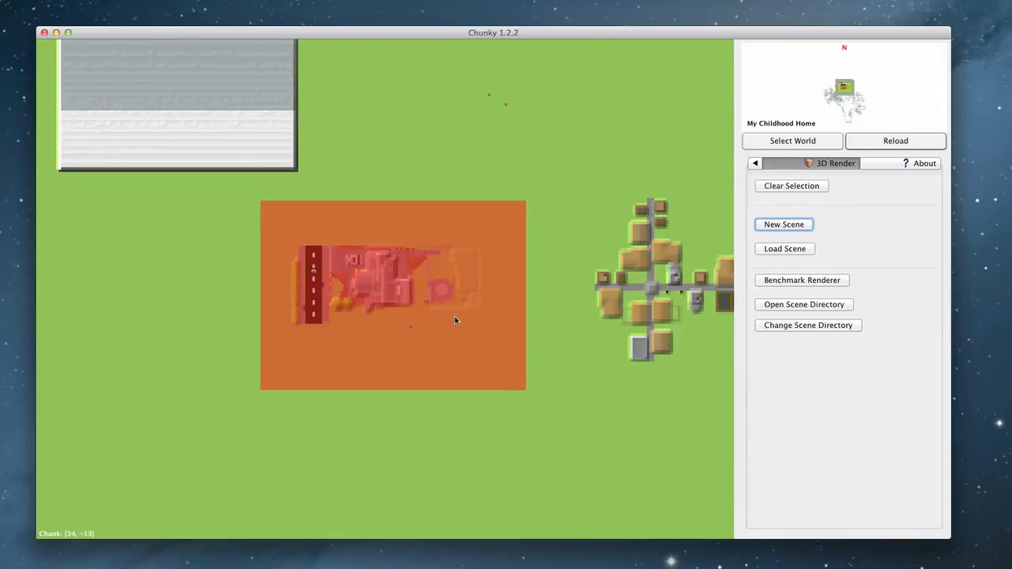
pyautogui.press('space')
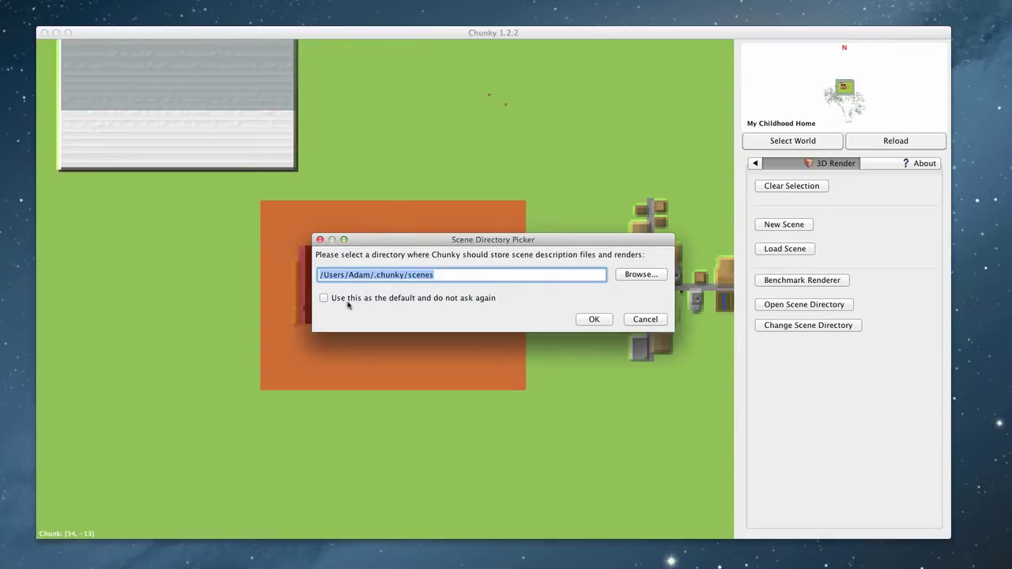
# Step: Accept the default scenes directory for the My Childhood Home scene
pyautogui.click(593, 320)
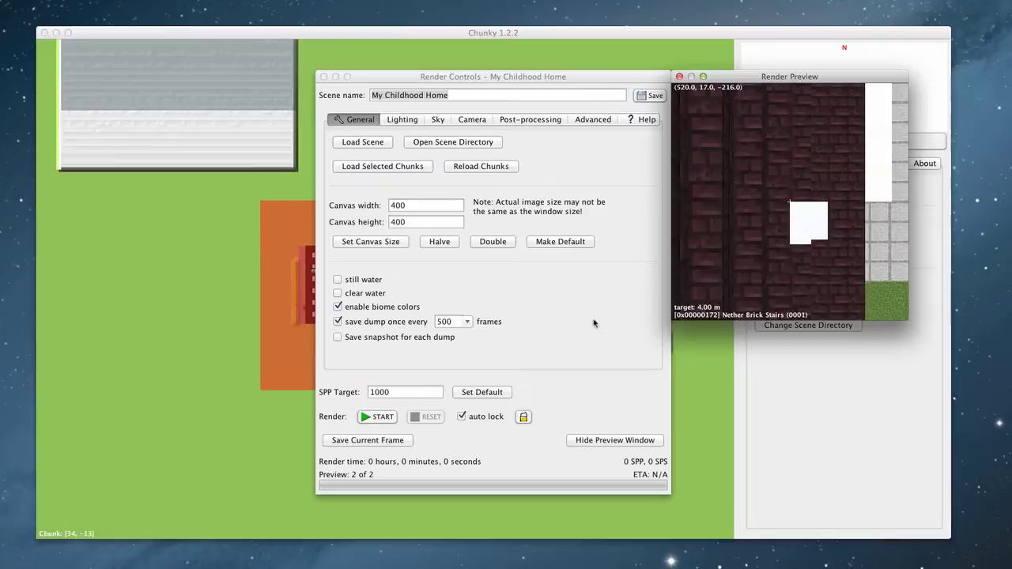
# Step: Set the canvas to 1080×720 and arrange the preview beside the render settings
pyautogui.moveTo(558, 78); pyautogui.dragTo(247, 23)
pyautogui.moveTo(765, 77); pyautogui.dragTo(470, 18)
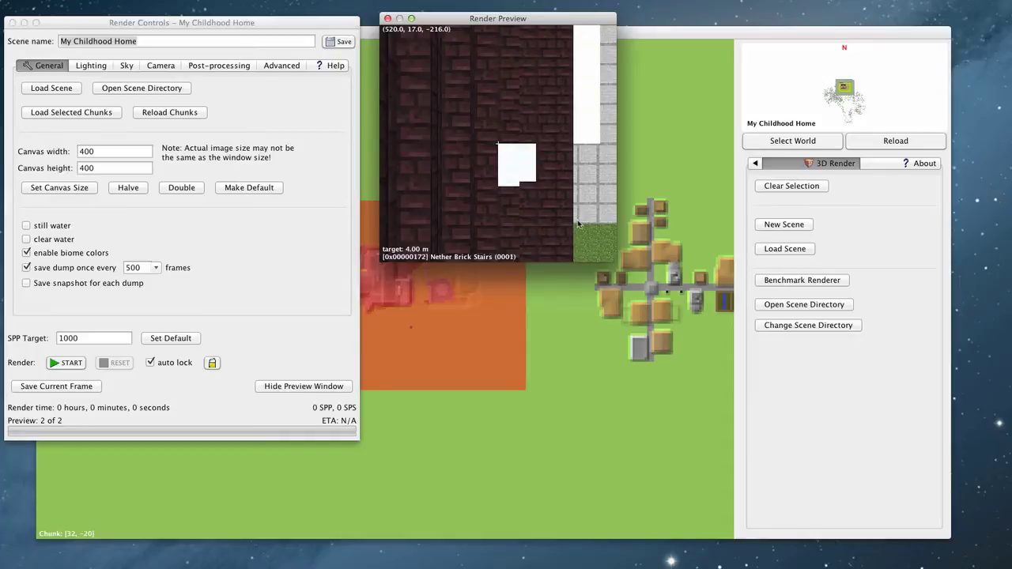
pyautogui.click(99, 152)
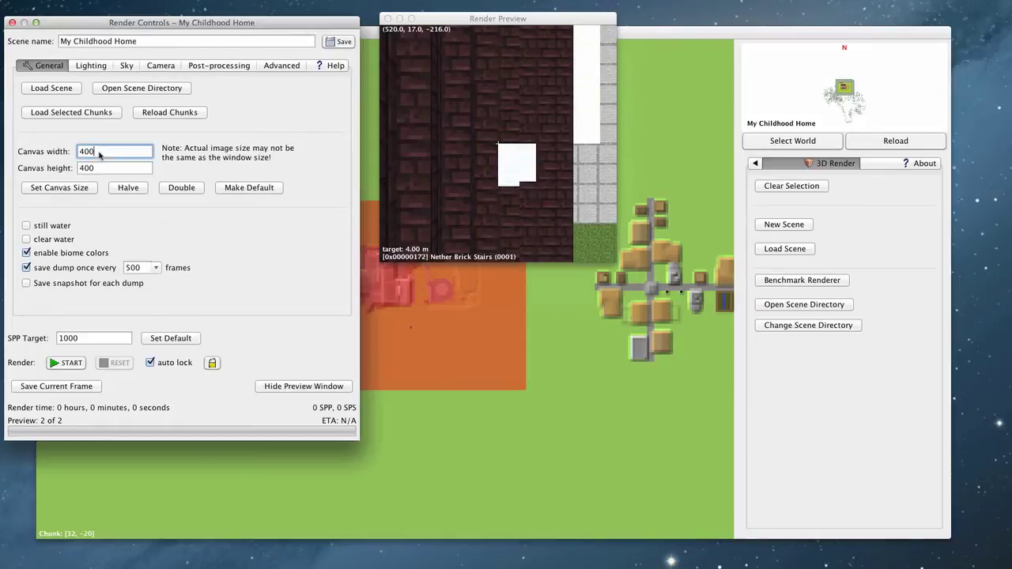
pyautogui.press('BackSpace')
pyautogui.press('Tab')
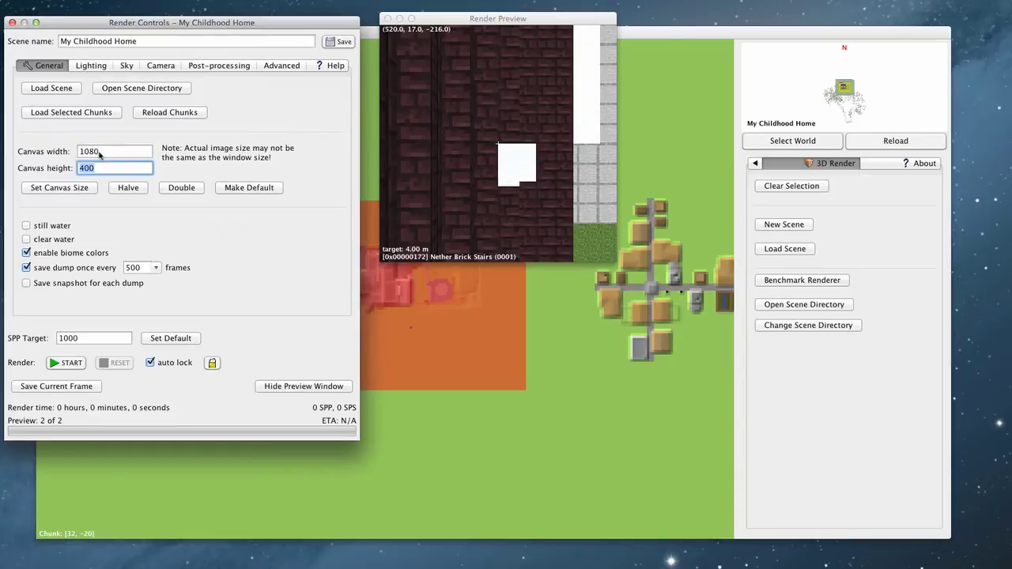
pyautogui.write('720')
pyautogui.click(58, 190)
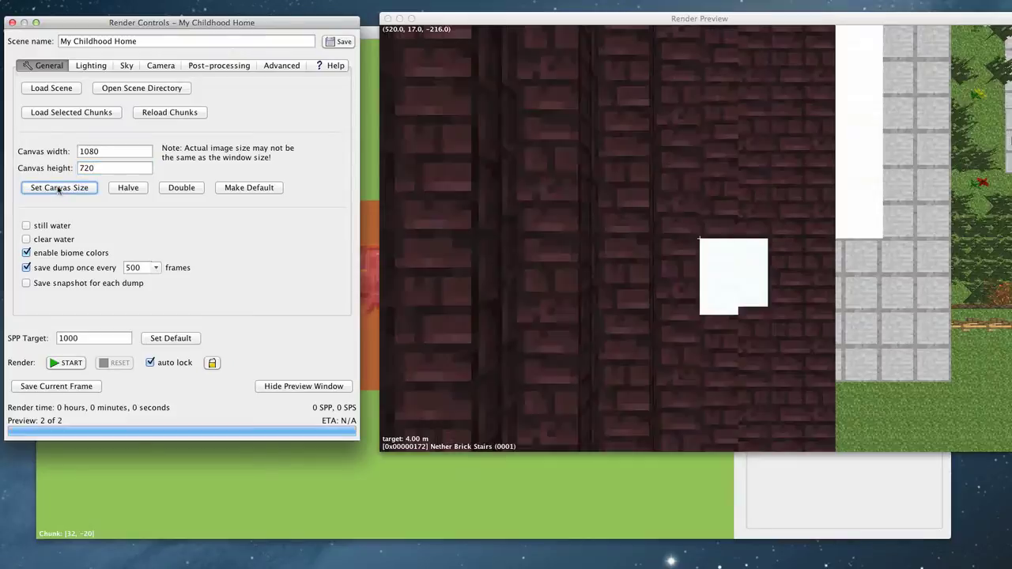
pyautogui.moveTo(480, 19); pyautogui.dragTo(454, 52)
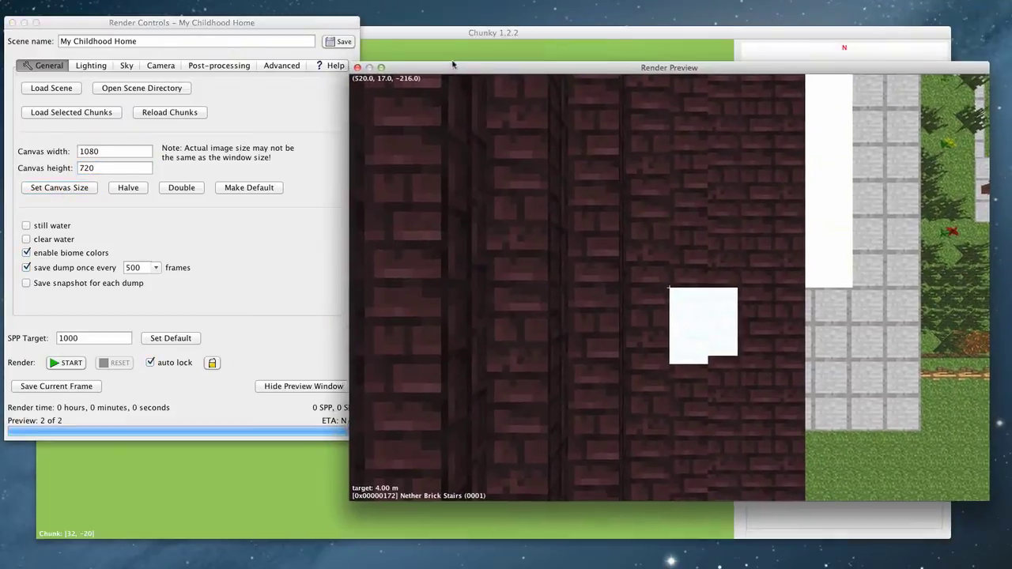
pyautogui.moveTo(297, 26); pyautogui.dragTo(261, 56)
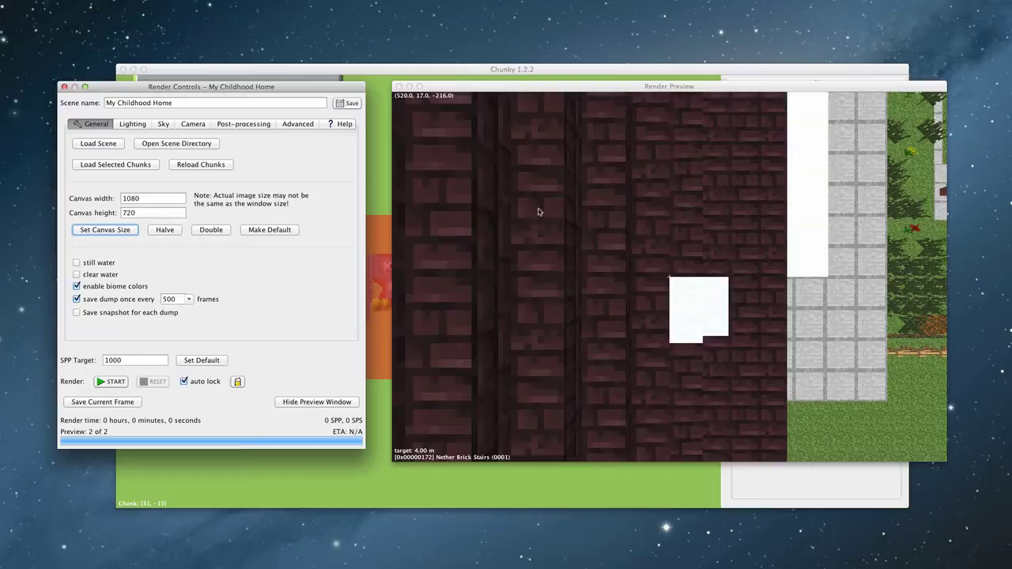
# Step: Fly the preview camera over the garden, then pull back to reveal the roof
pyautogui.click(640, 87)
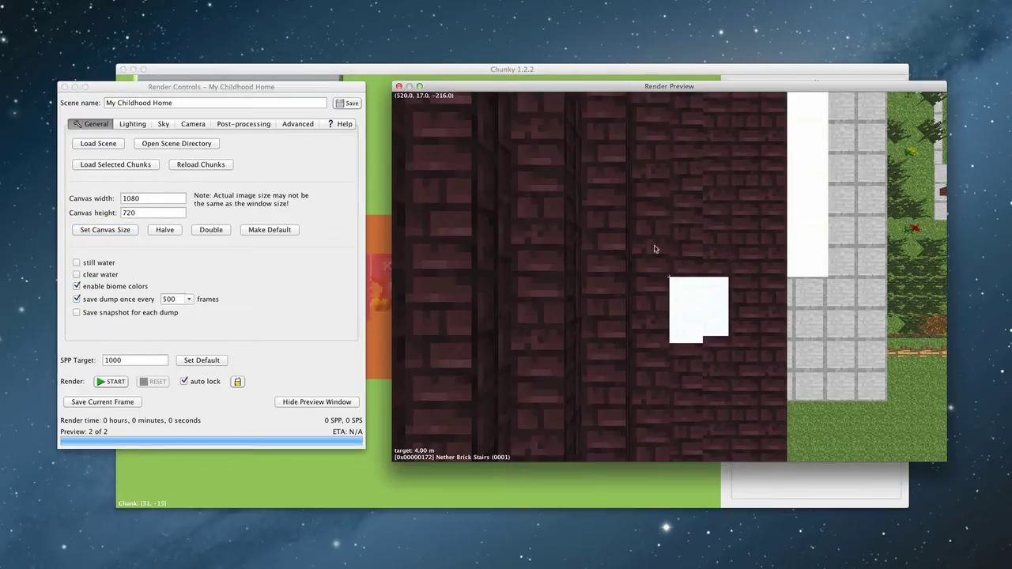
pyautogui.moveTo(655, 248); pyautogui.dragTo(717, 190)
pyautogui.press('w')
pyautogui.press('w')
pyautogui.press('w')
pyautogui.press('w')
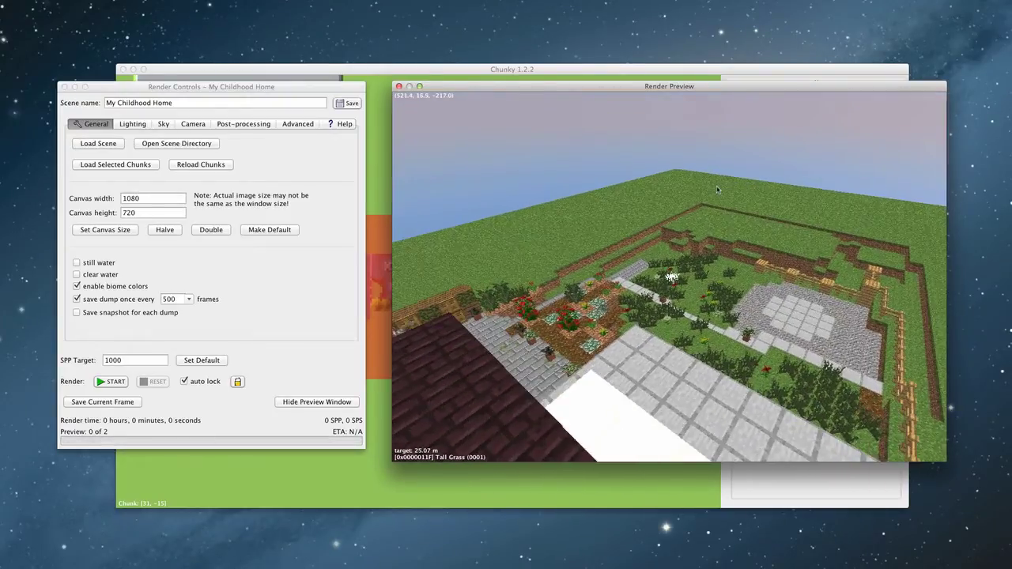
pyautogui.press('s')
pyautogui.press('s')
pyautogui.press('s')
pyautogui.press('s')
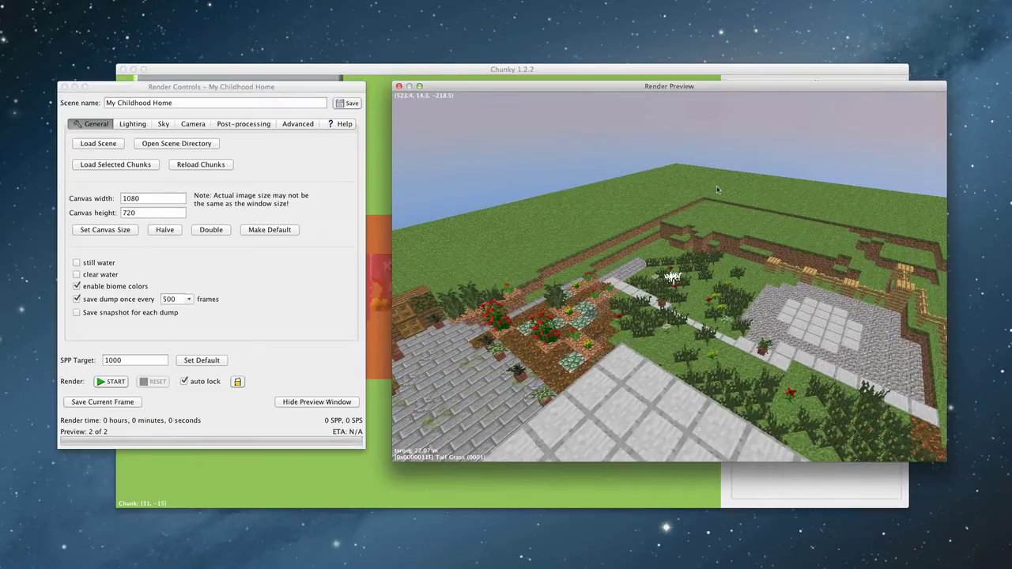
pyautogui.press('w')
pyautogui.press('w')
pyautogui.press('w')
pyautogui.press('w')
pyautogui.press('w')
pyautogui.press('w')
pyautogui.press('w')
pyautogui.press('w')
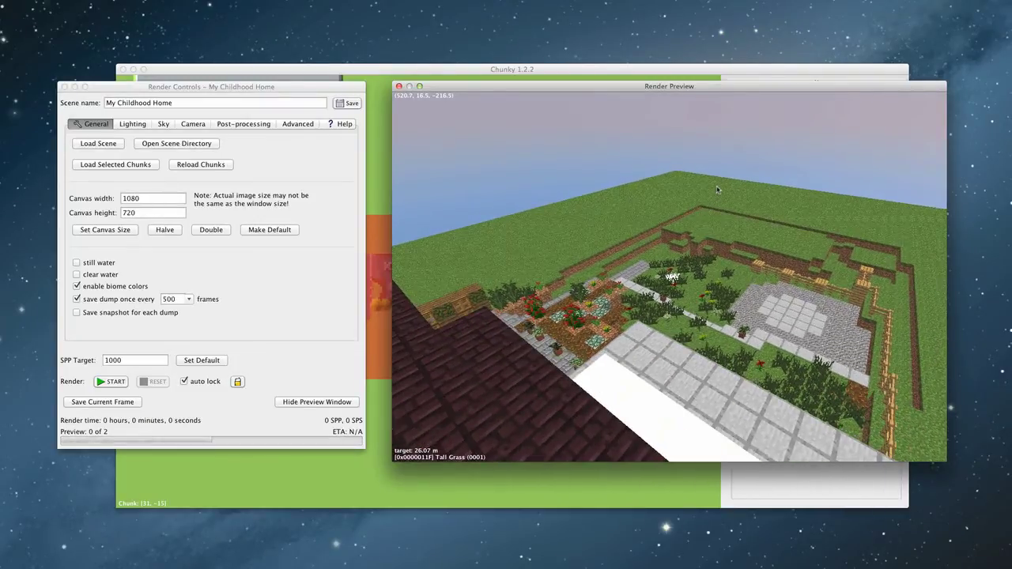
pyautogui.press('s')
pyautogui.press('s')
pyautogui.press('s')
pyautogui.press('s')
pyautogui.press('s')
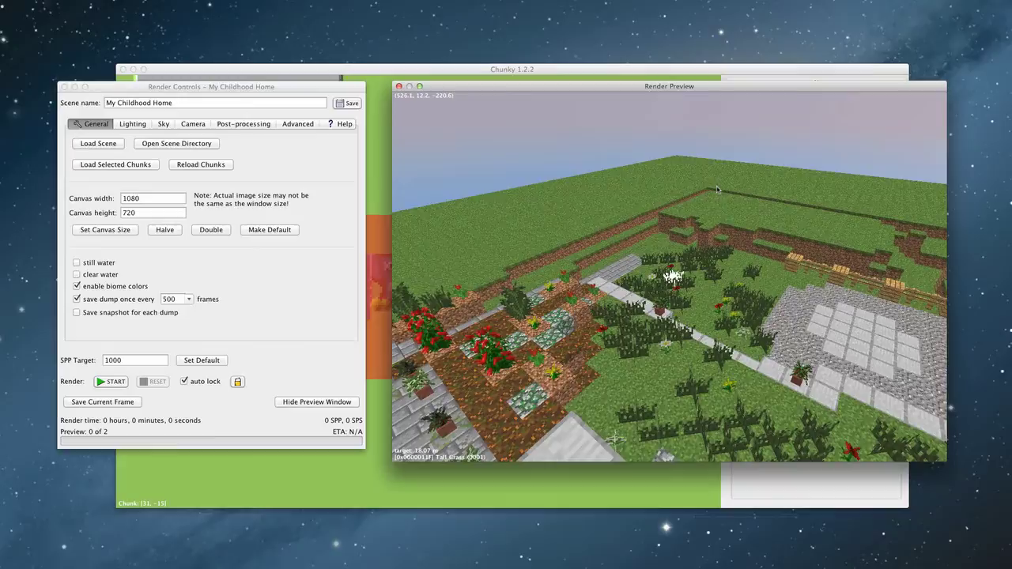
pyautogui.press('a')
pyautogui.press('a')
pyautogui.press('a')
pyautogui.press('a')
pyautogui.press('a')
pyautogui.press('a')
pyautogui.press('a')
pyautogui.press('a')
pyautogui.press('a')
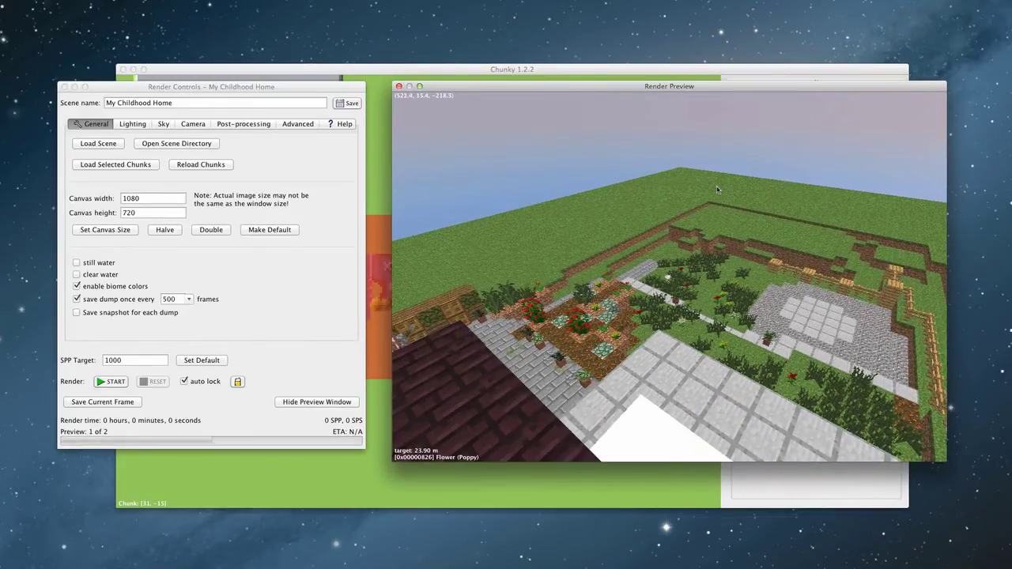
pyautogui.press('w')
pyautogui.press('w')
pyautogui.press('w')
pyautogui.press('w')
pyautogui.press('w')
pyautogui.press('w')
pyautogui.press('w')
pyautogui.press('w')
pyautogui.press('w')
pyautogui.press('w')
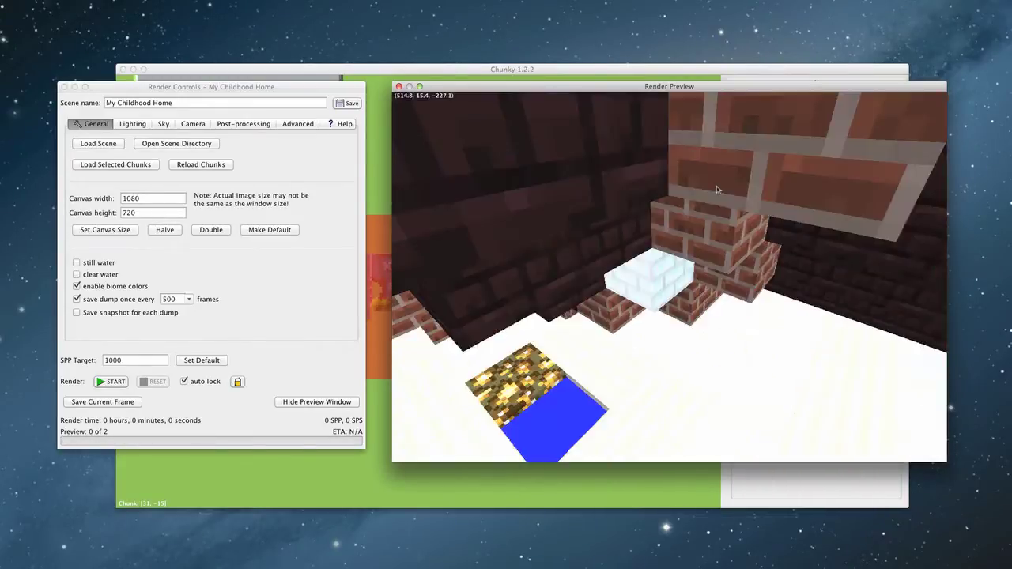
pyautogui.press('Right')
pyautogui.press('Right')
pyautogui.press('Right')
pyautogui.press('Right')
pyautogui.press('Right')
pyautogui.press('Right')
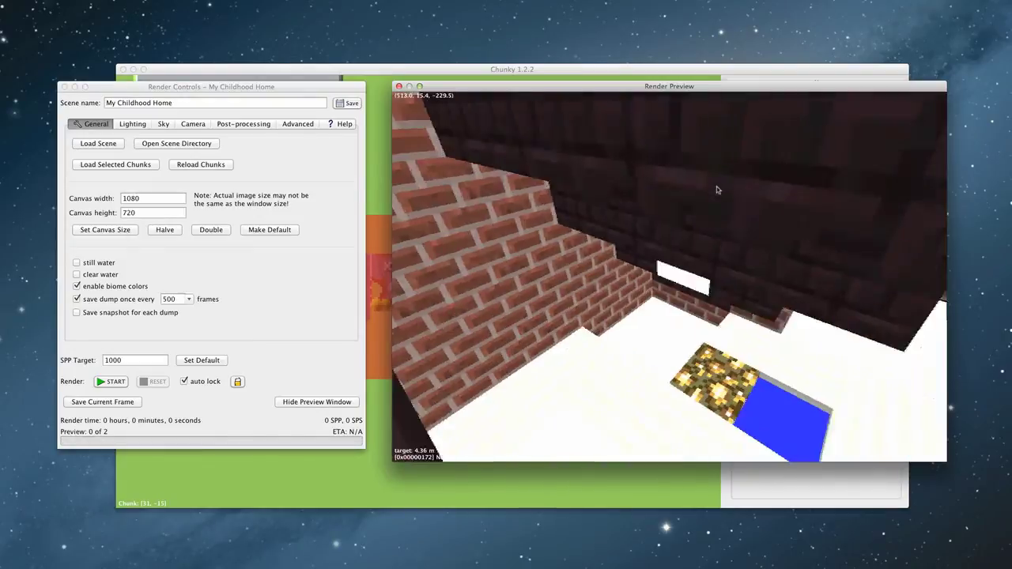
pyautogui.press('s')
pyautogui.press('s')
pyautogui.press('s')
pyautogui.press('s')
pyautogui.press('s')
pyautogui.press('s')
pyautogui.press('s')
pyautogui.press('s')
pyautogui.press('s')
pyautogui.press('s')
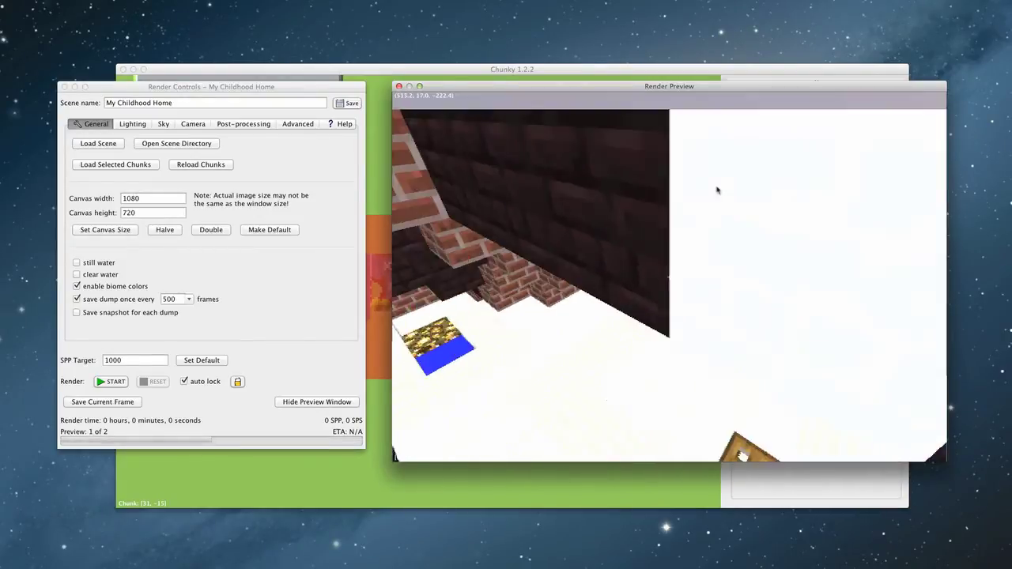
pyautogui.press('s')
pyautogui.press('s')
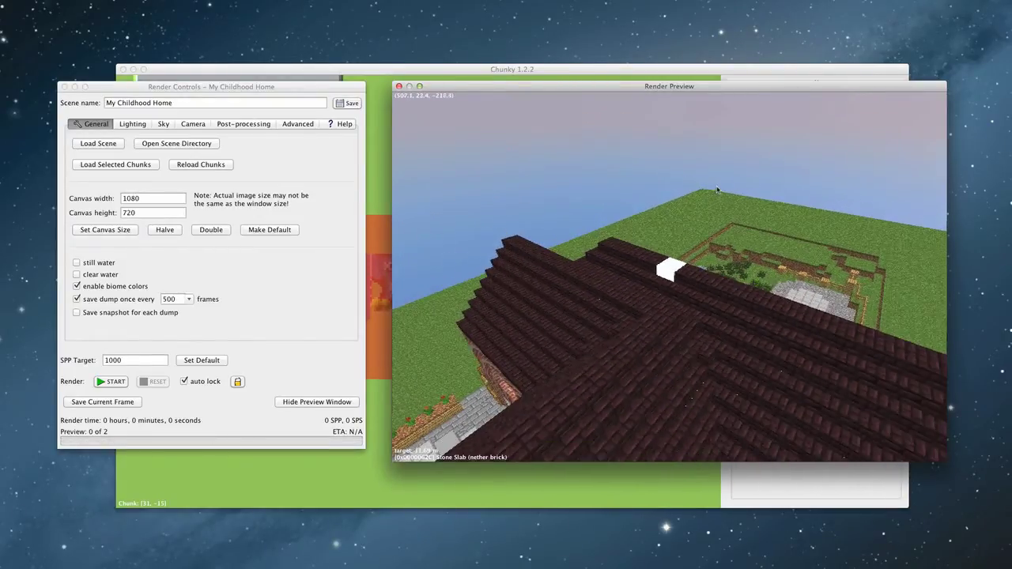
pyautogui.press('s')
pyautogui.press('s')
pyautogui.press('s')
pyautogui.press('s')
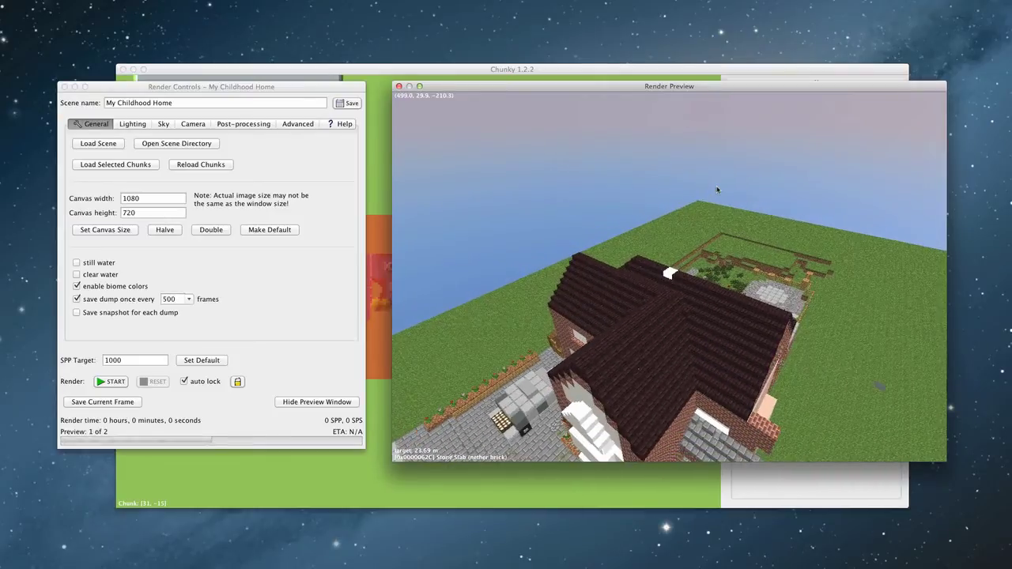
# Step: Turn the camera along the road and frame the house front, car and garden
pyautogui.moveTo(639, 320); pyautogui.dragTo(521, 346)
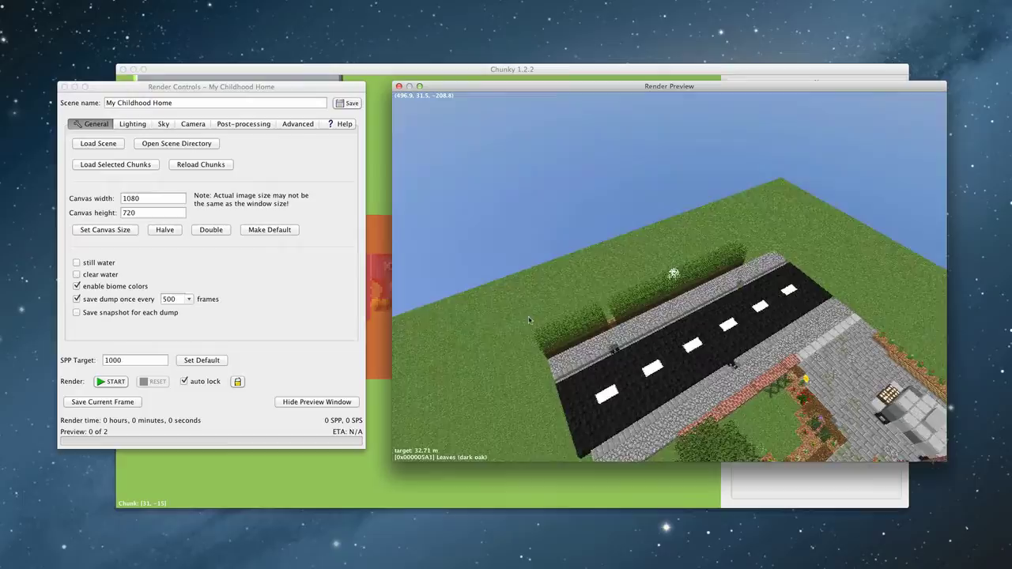
pyautogui.moveTo(529, 320)
pyautogui.mouseDown()
pyautogui.moveTo(735, 340)
pyautogui.moveTo(546, 341)
pyautogui.moveTo(534, 320)
pyautogui.mouseUp()
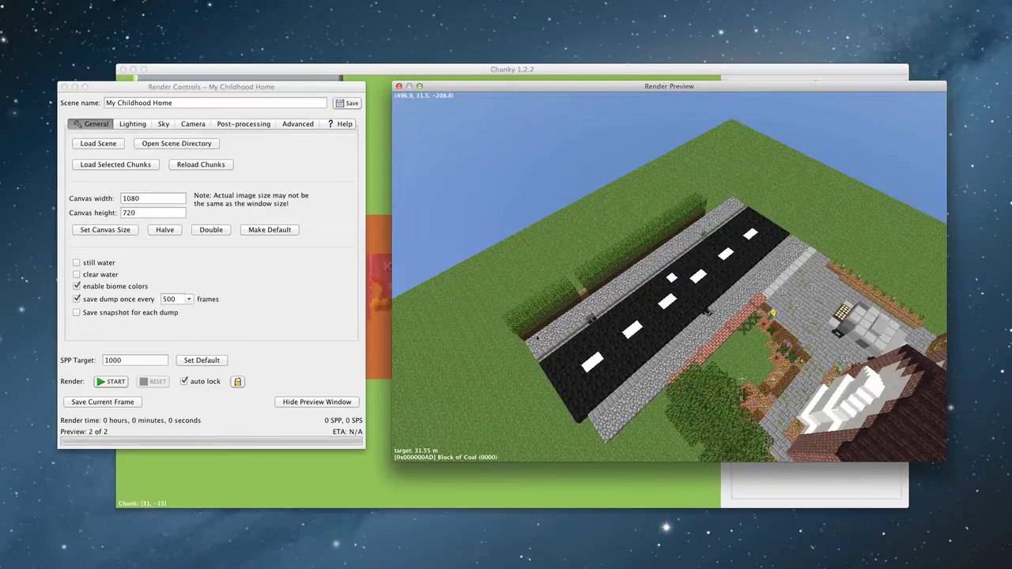
pyautogui.press('w')
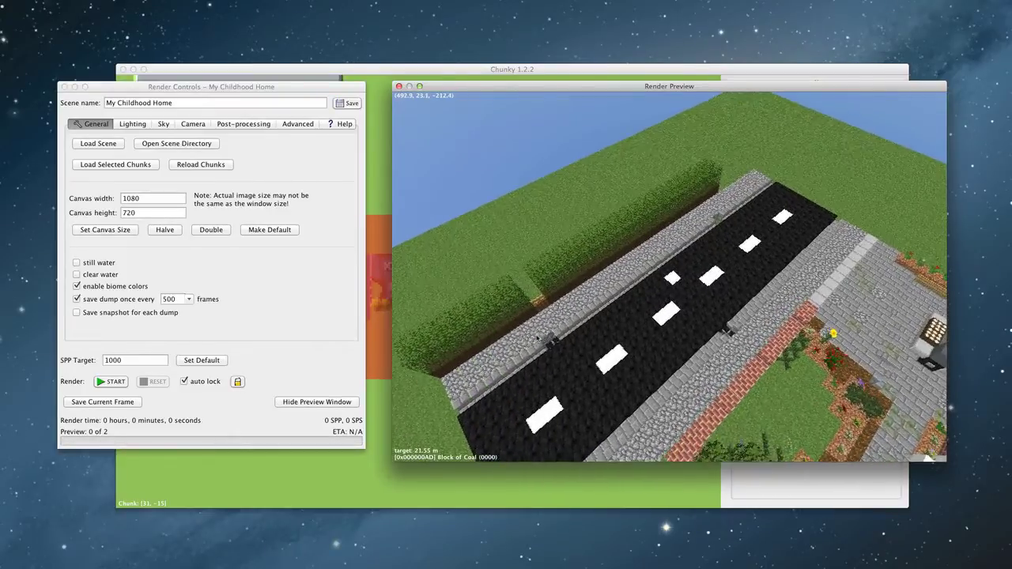
pyautogui.press('w')
pyautogui.moveTo(538, 335); pyautogui.dragTo(677, 299)
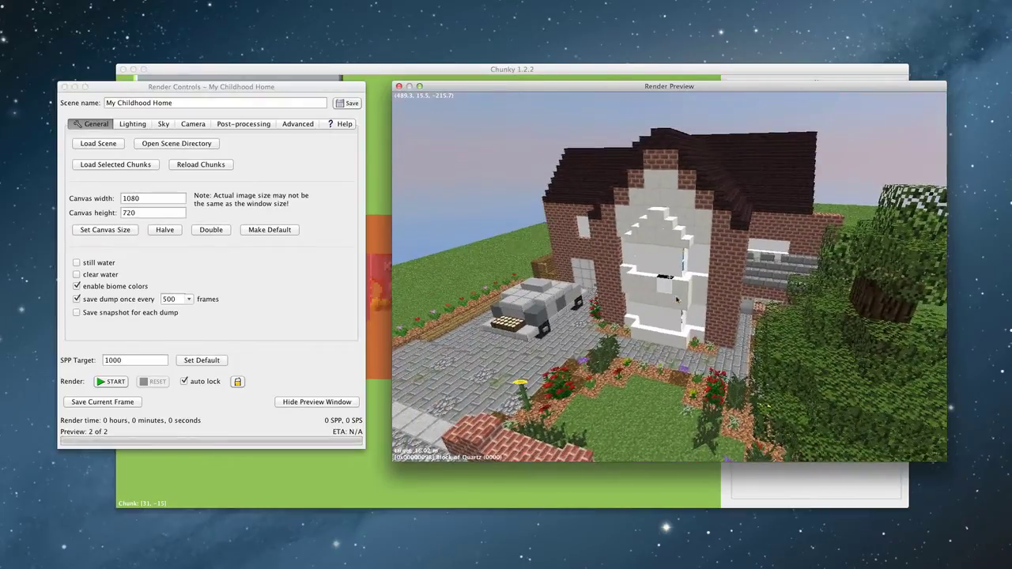
pyautogui.press('s')
pyautogui.press('s')
pyautogui.press('s')
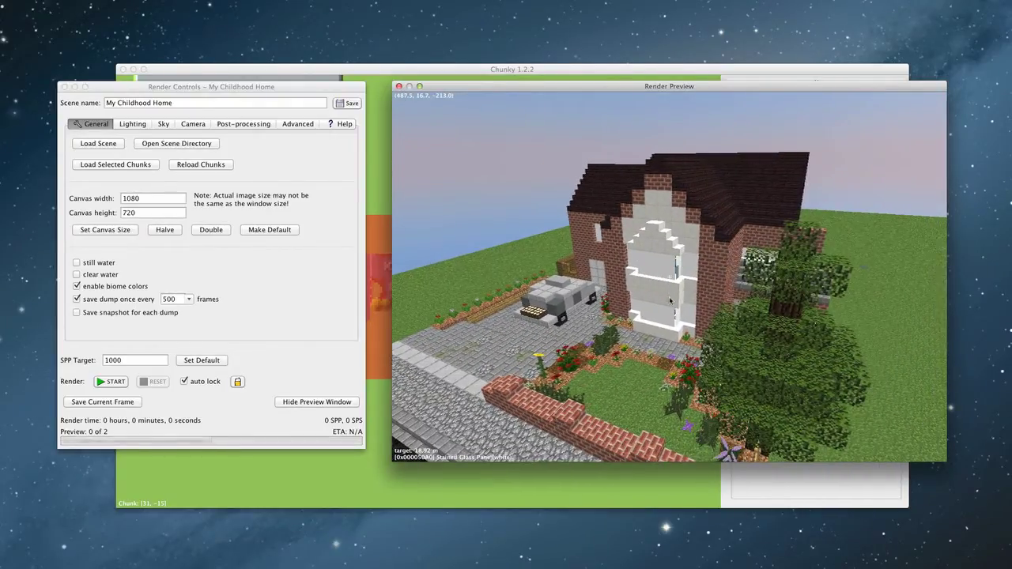
pyautogui.press('w')
pyautogui.press('w')
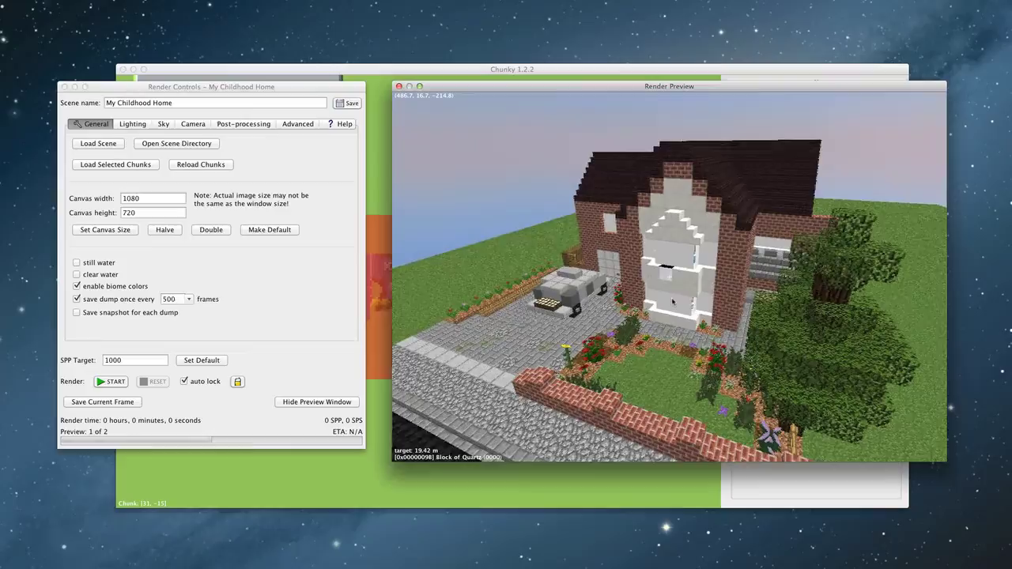
pyautogui.press('s')
pyautogui.press('s')
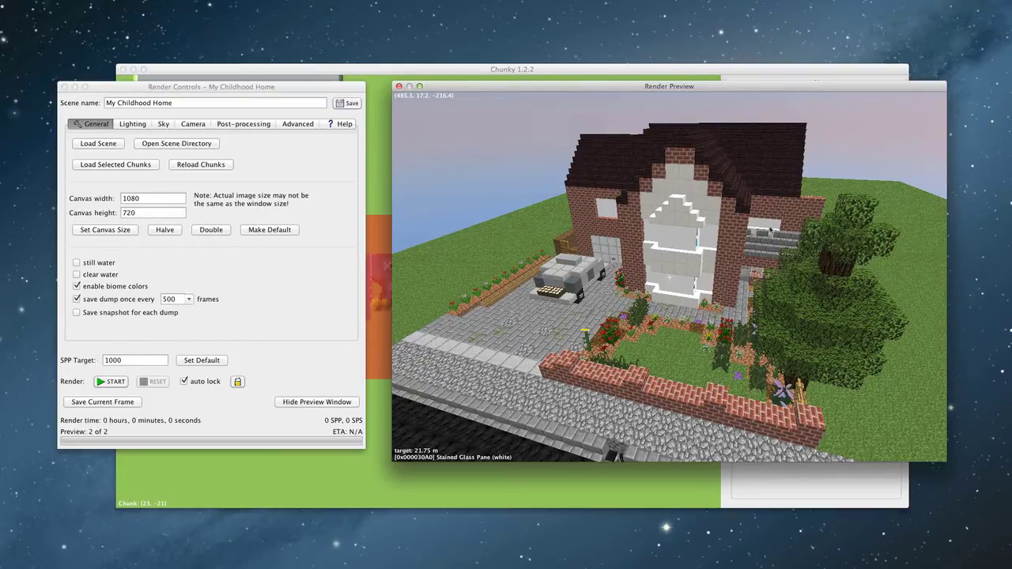
# Step: Lower the emitter intensity to 2.36 in the lighting settings
pyautogui.click(133, 124)
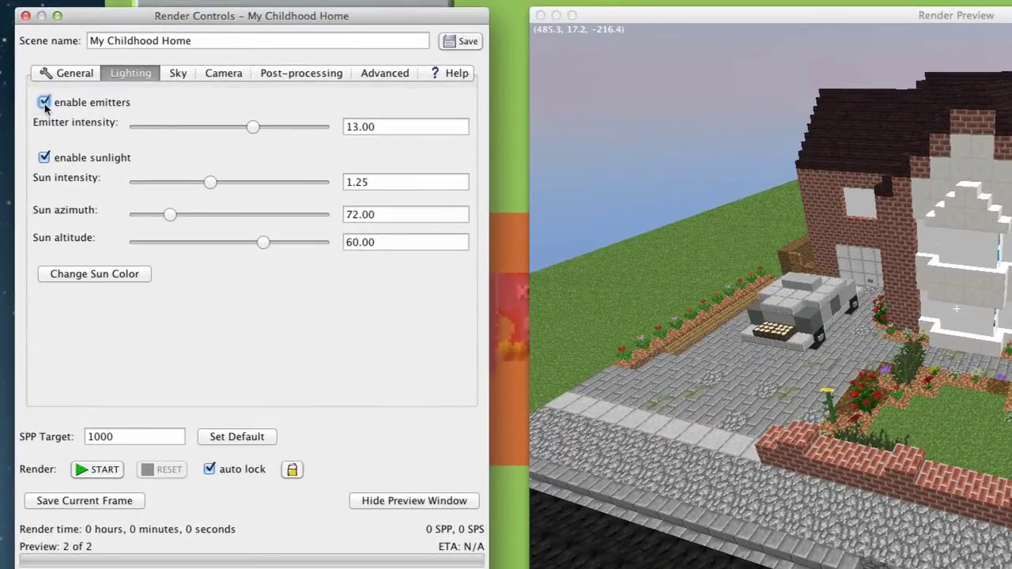
pyautogui.click(45, 103)
pyautogui.click(226, 129)
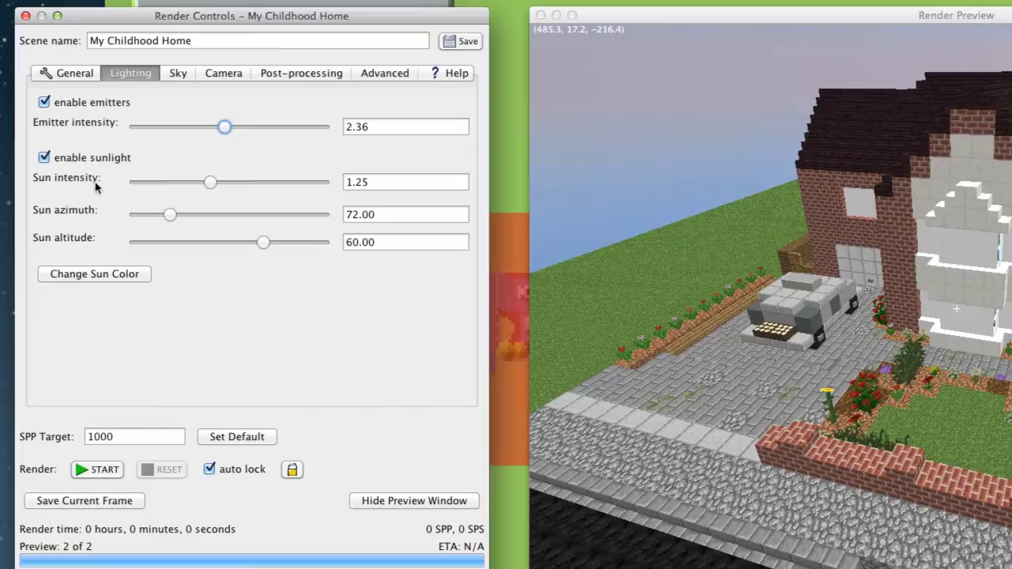
# Step: Set sun intensity 1.40, azimuth 112.73 and altitude 20.91
pyautogui.moveTo(213, 181); pyautogui.dragTo(282, 180)
pyautogui.moveTo(220, 182); pyautogui.dragTo(212, 183)
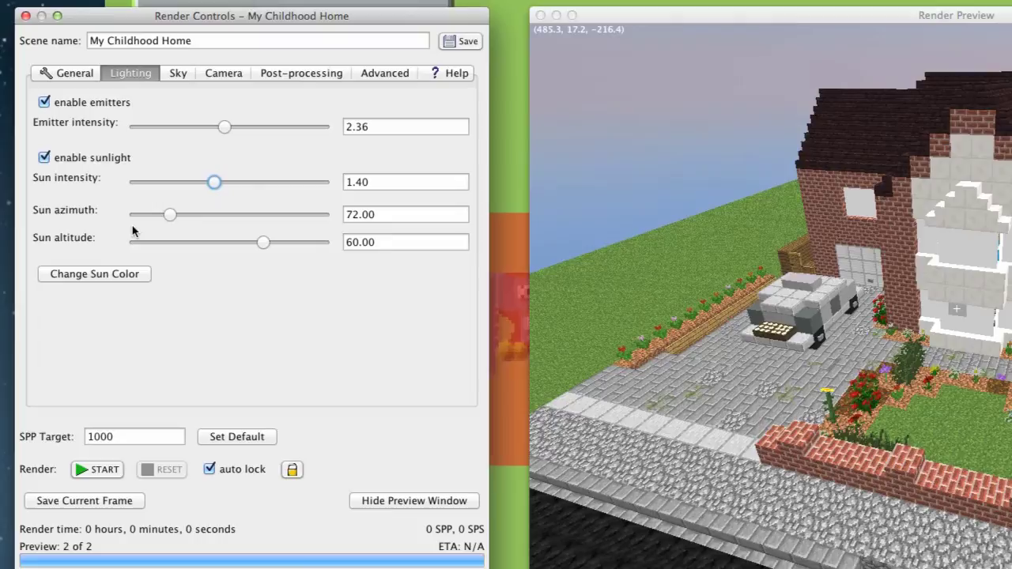
pyautogui.moveTo(170, 215); pyautogui.dragTo(153, 228)
pyautogui.moveTo(262, 242); pyautogui.dragTo(326, 250)
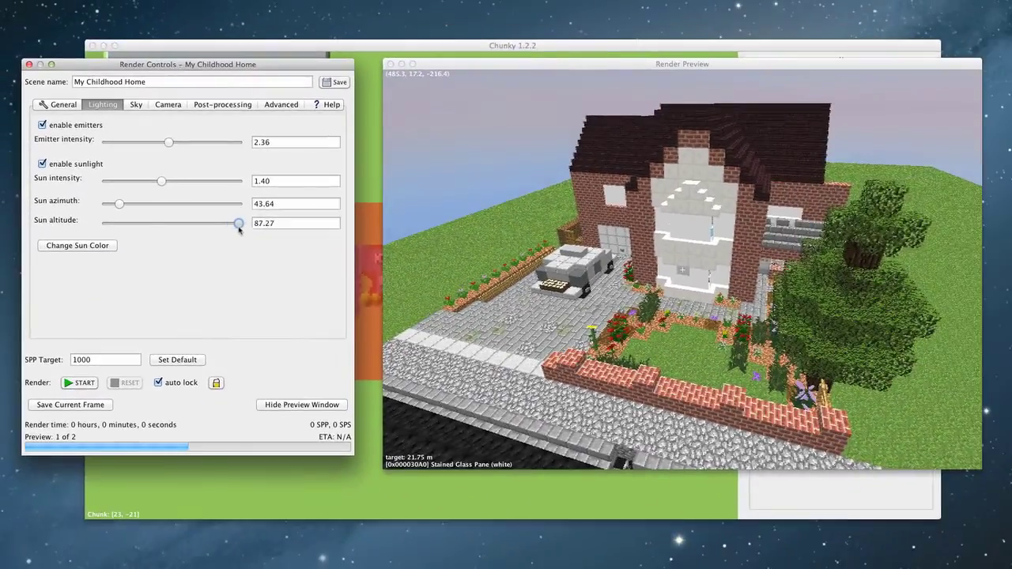
pyautogui.moveTo(239, 228); pyautogui.dragTo(167, 210)
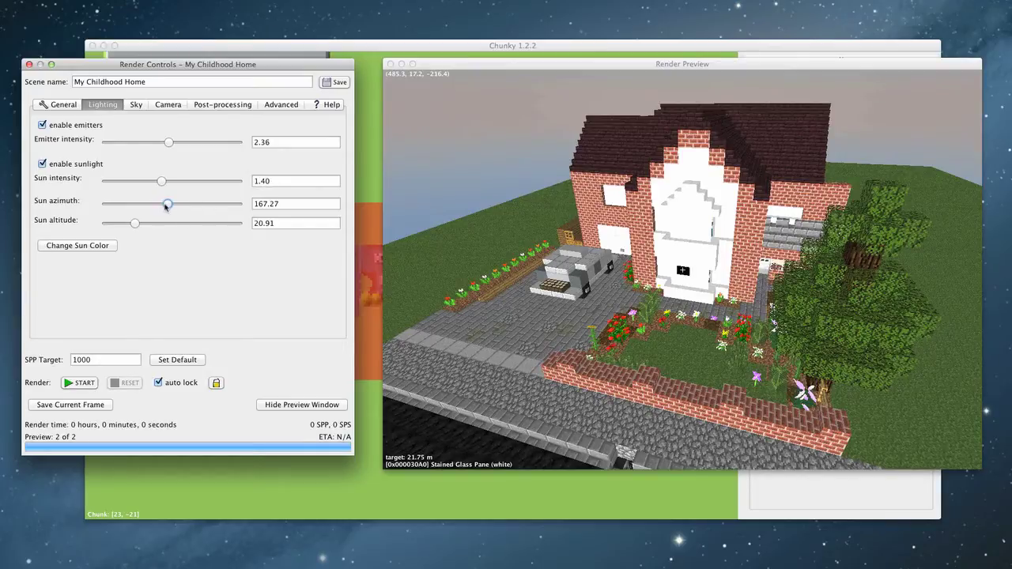
pyautogui.moveTo(166, 206); pyautogui.dragTo(144, 207)
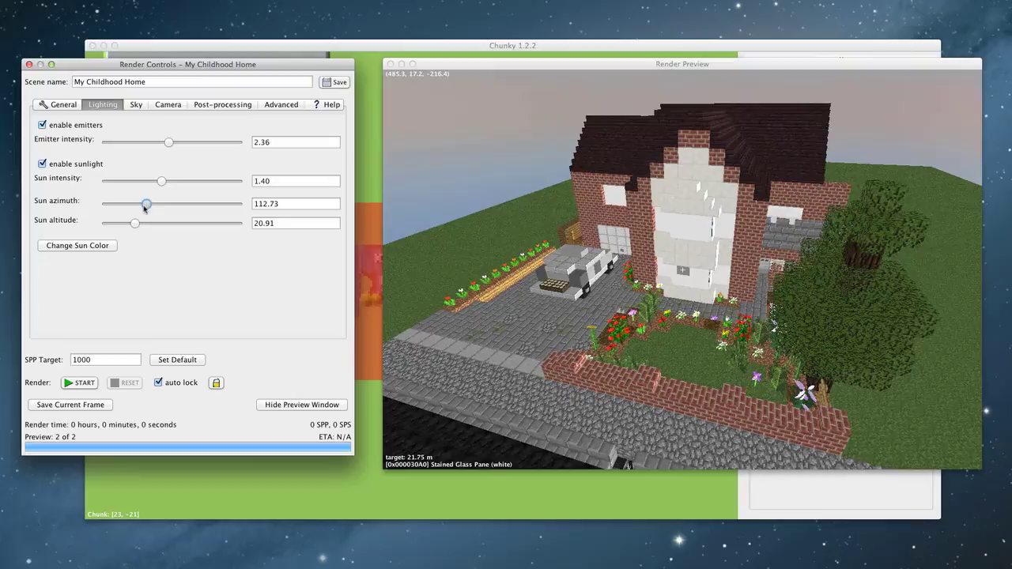
# Step: Enable sky atmosphere and set cloud height to 320, leaving fog and clouds off
pyautogui.click(135, 107)
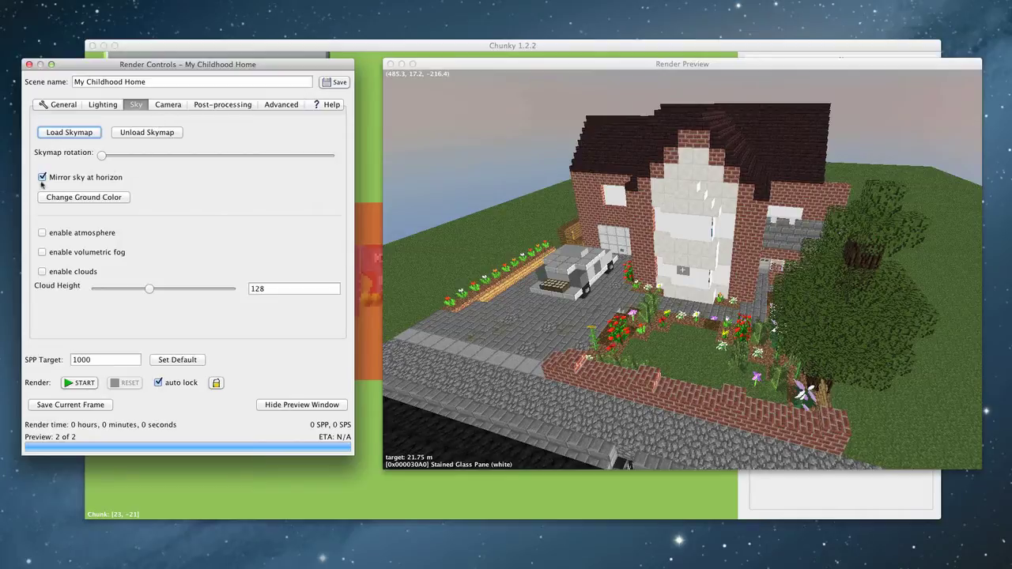
pyautogui.click(42, 234)
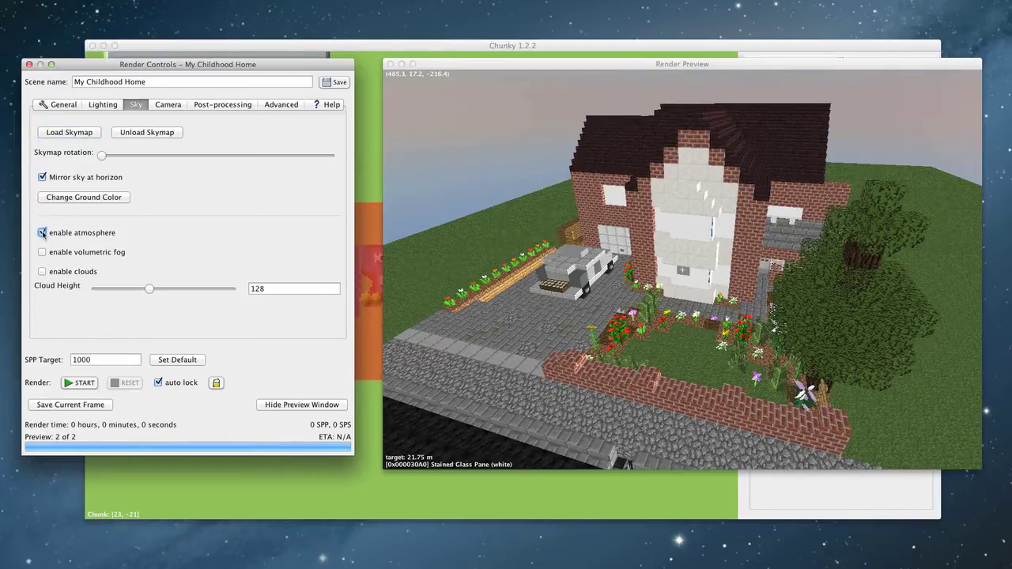
pyautogui.click(42, 253)
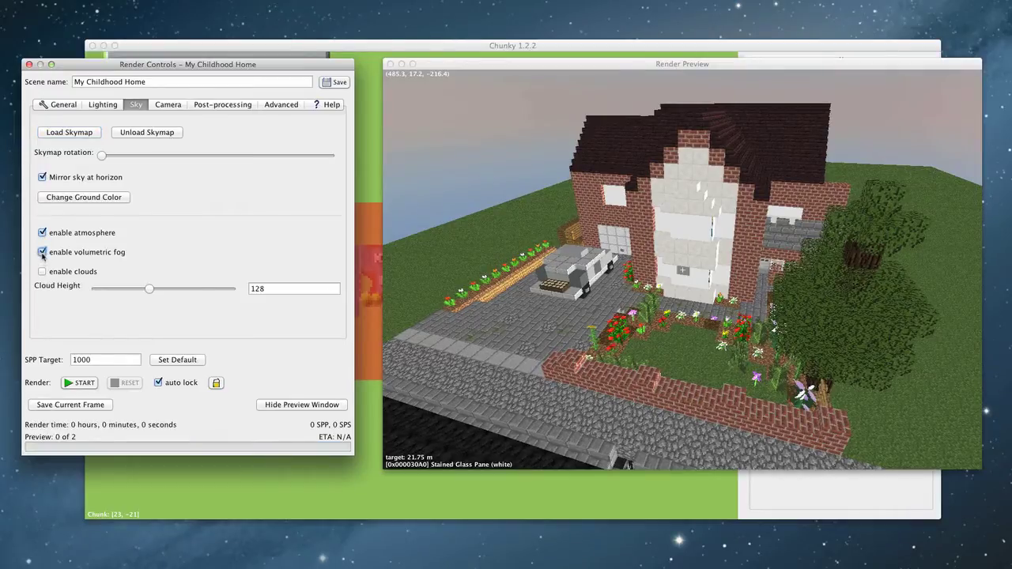
pyautogui.click(42, 272)
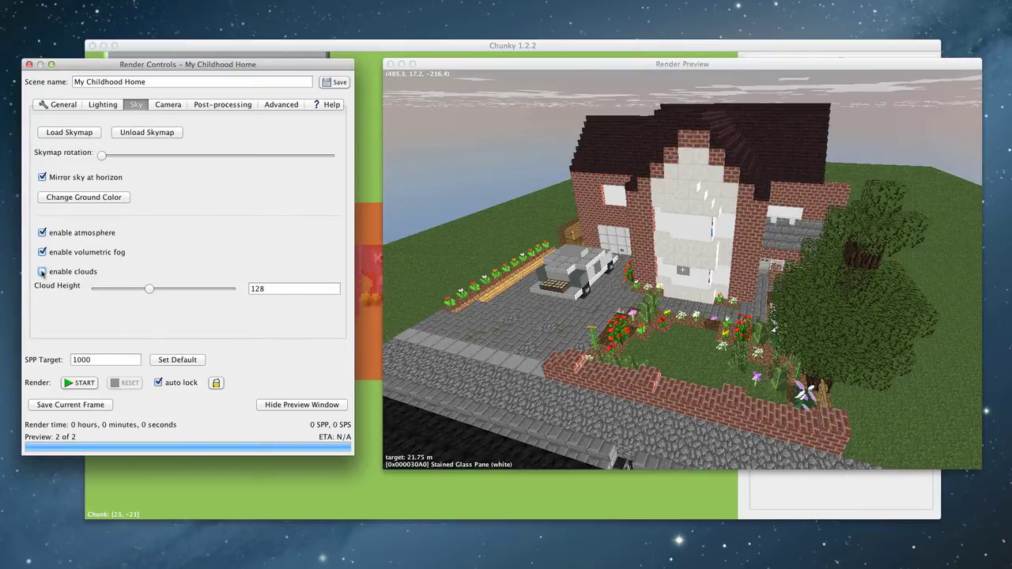
pyautogui.click(42, 272)
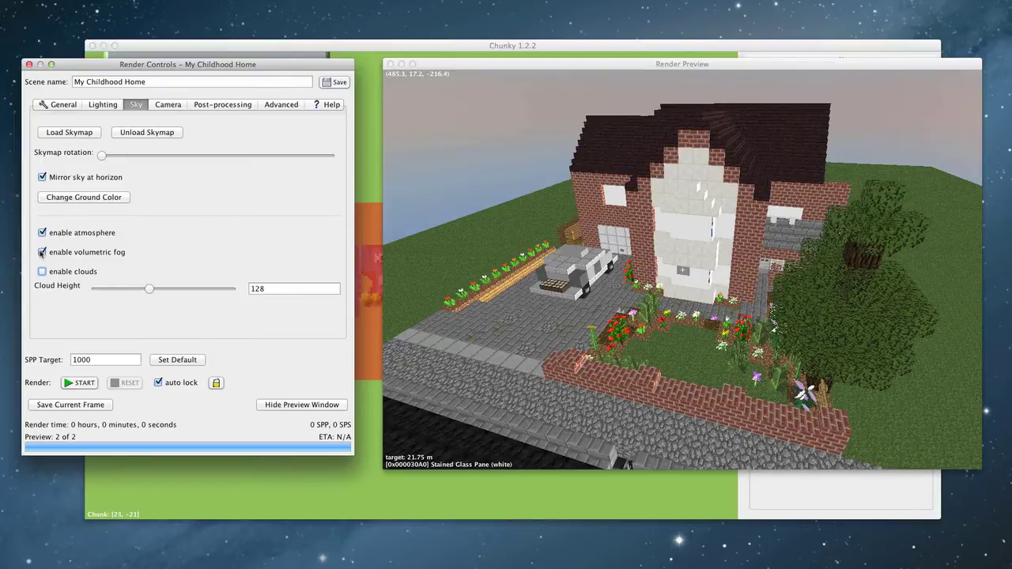
pyautogui.click(41, 252)
pyautogui.click(42, 271)
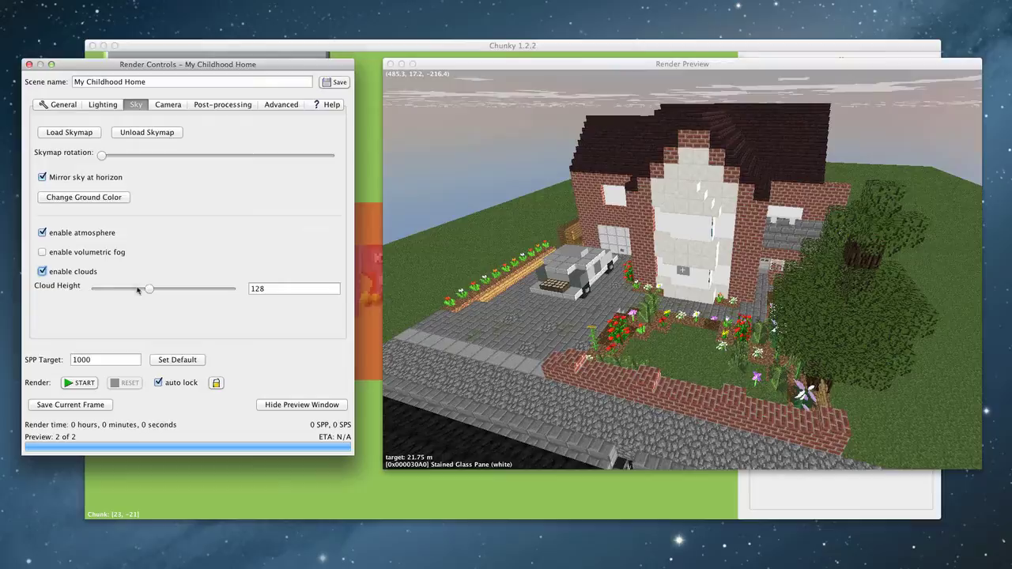
pyautogui.moveTo(149, 288); pyautogui.dragTo(192, 288)
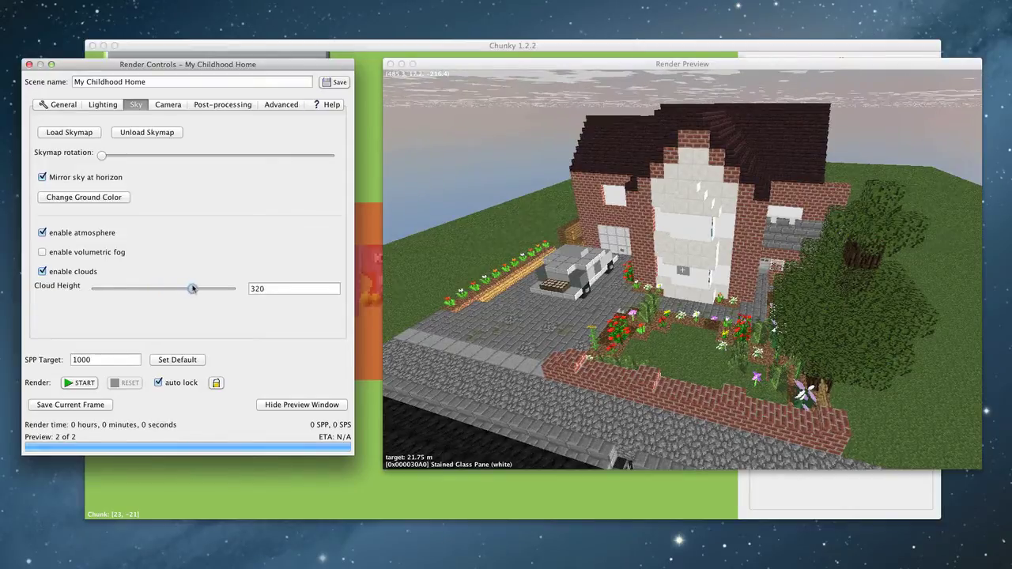
pyautogui.click(43, 272)
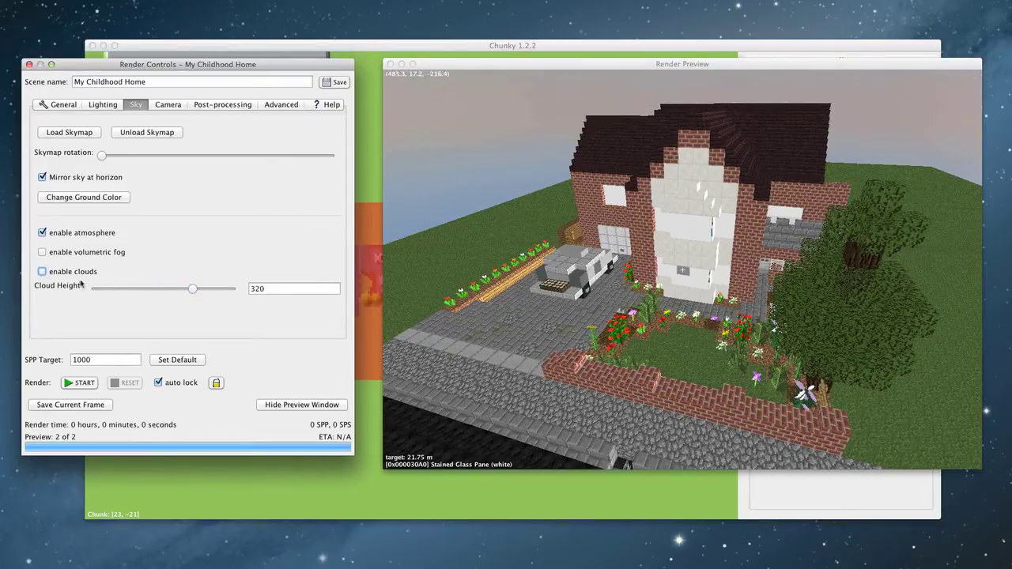
# Step: Apply the Isometric South-West camera preset on the Camera tab
pyautogui.click(165, 104)
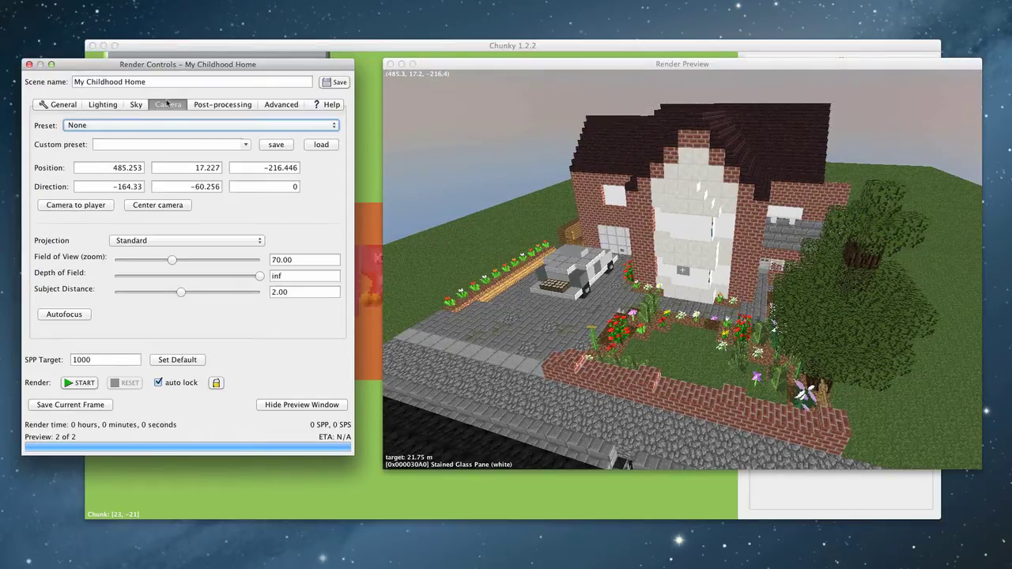
pyautogui.click(112, 126)
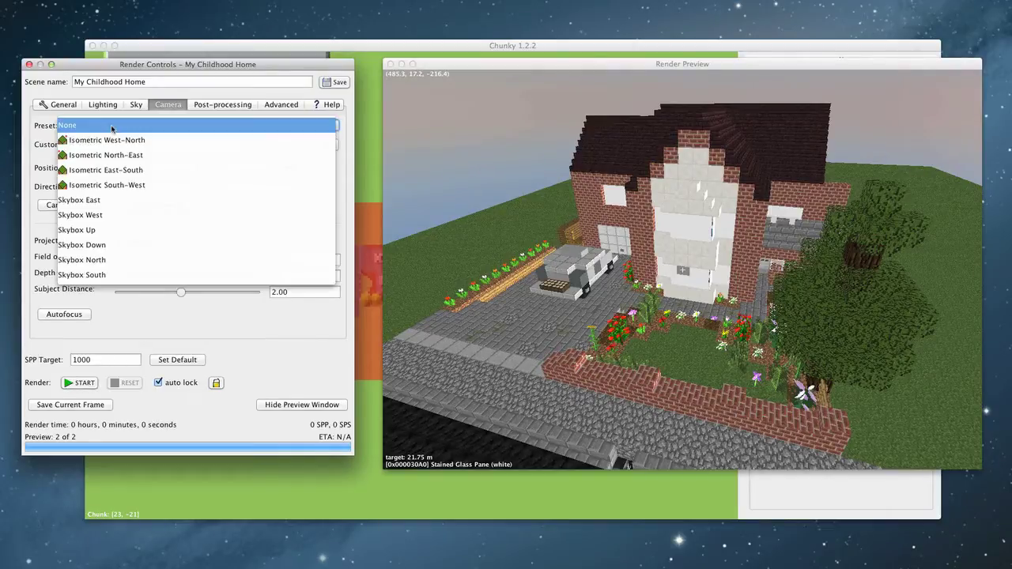
pyautogui.click(95, 185)
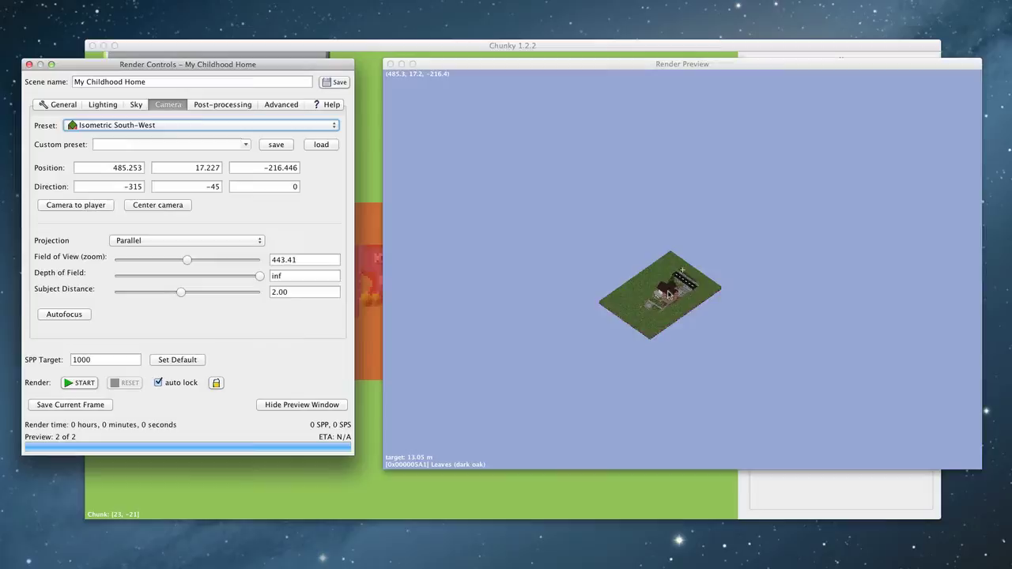
pyautogui.scroll(10, 668, 293)
pyautogui.scroll(-10, 668, 293)
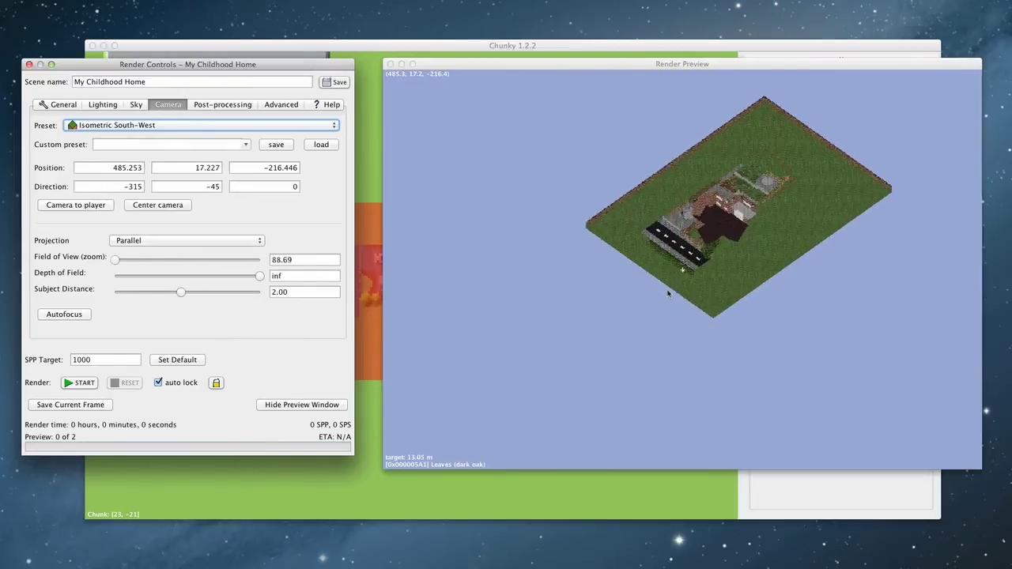
pyautogui.scroll(3, 668, 294)
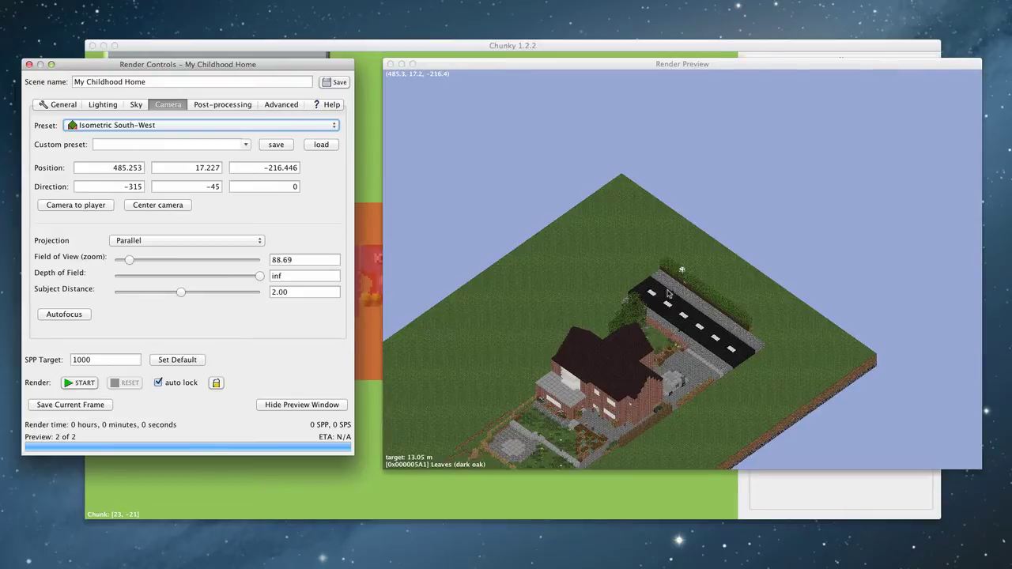
# Step: Try the Skybox East preset, then reset the camera preset to None
pyautogui.click(172, 126)
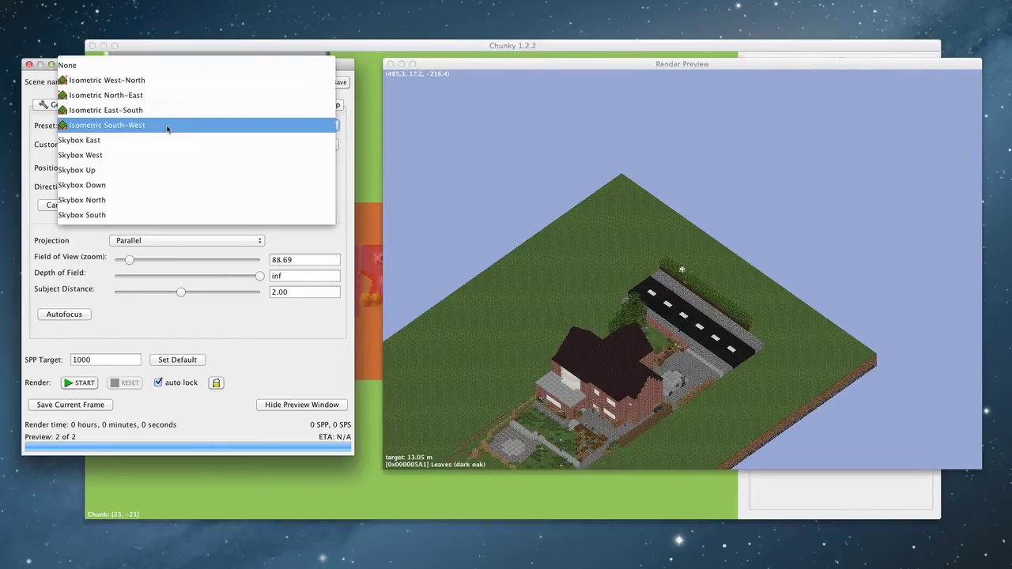
pyautogui.click(102, 141)
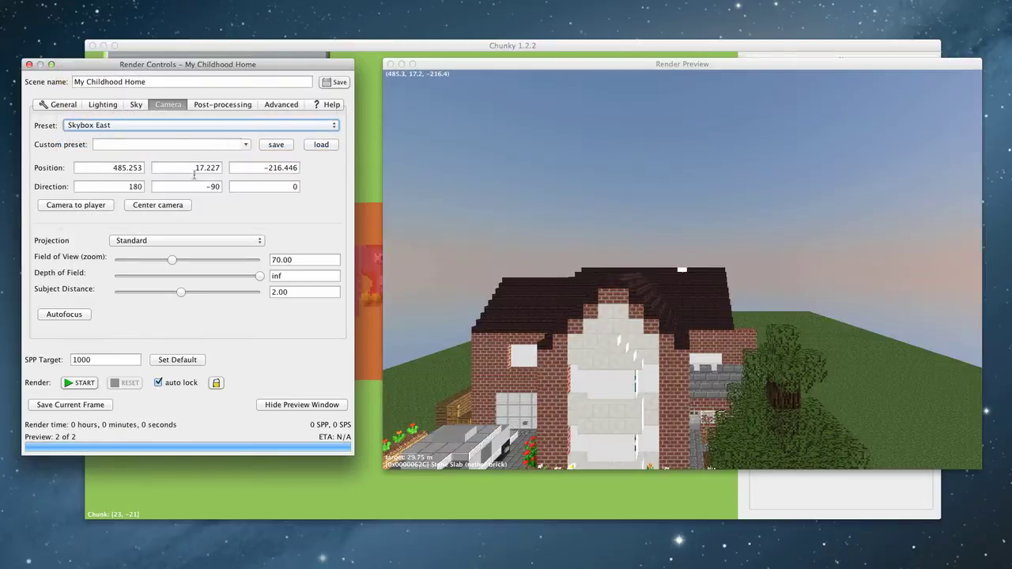
pyautogui.click(120, 127)
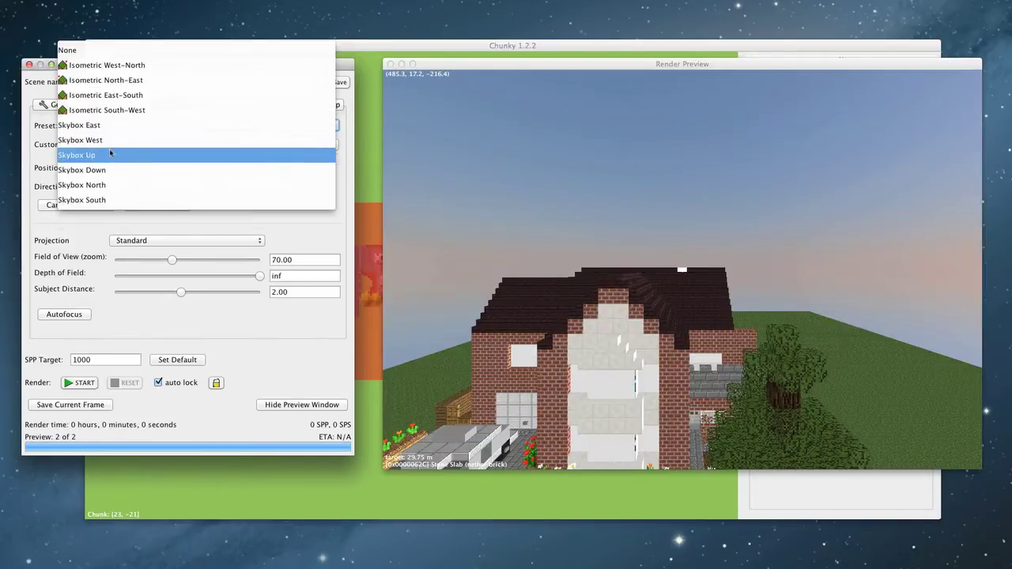
pyautogui.click(101, 50)
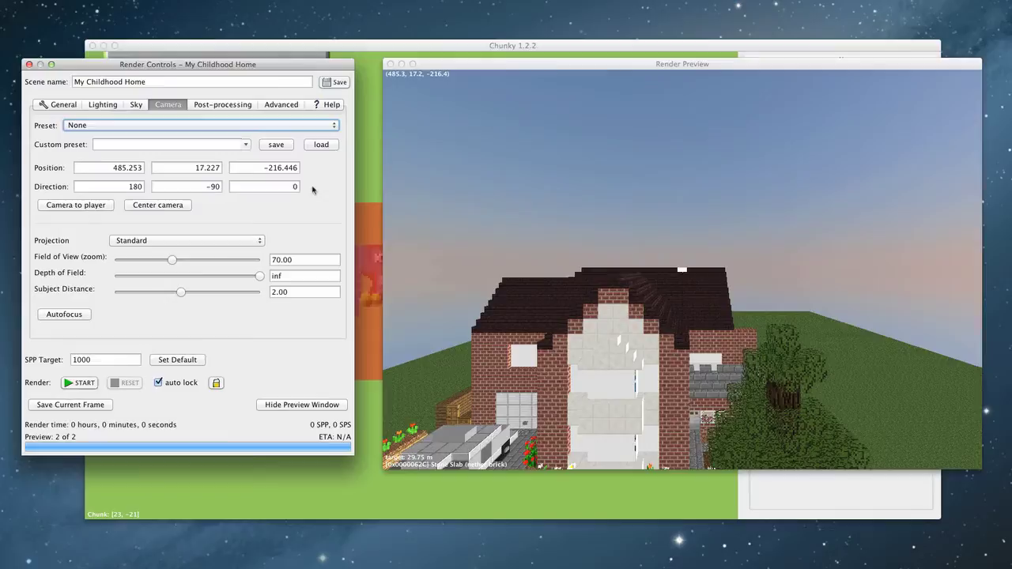
# Step: Rotate, recentre and walk the camera around, then return it to the player's viewpoint
pyautogui.moveTo(674, 246); pyautogui.dragTo(649, 272)
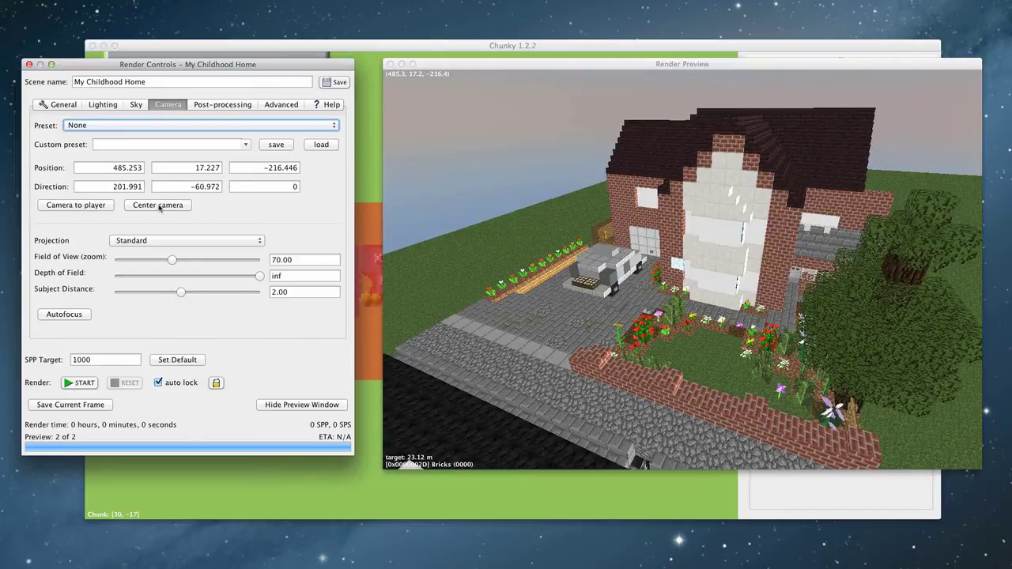
pyautogui.click(99, 209)
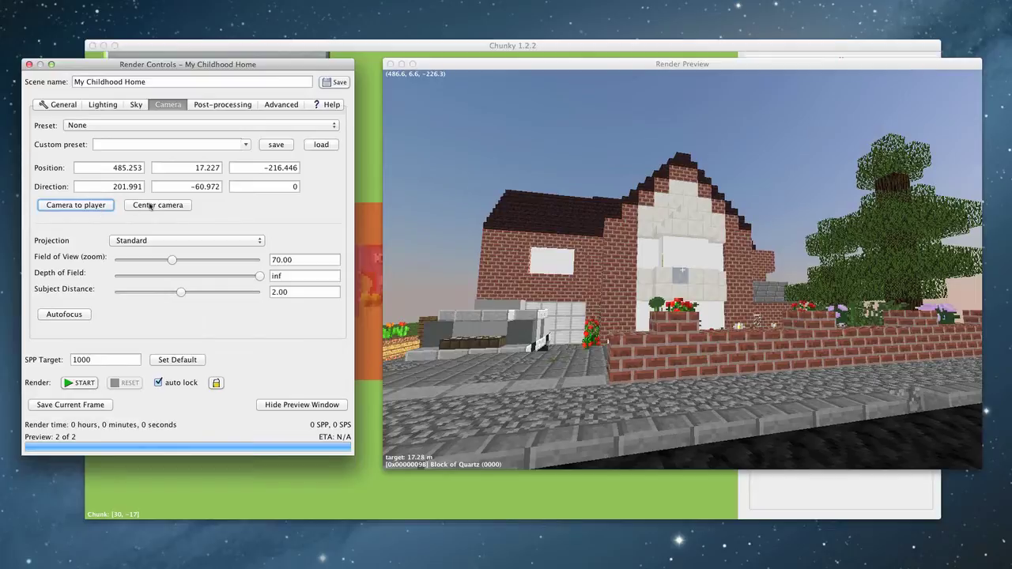
pyautogui.click(157, 207)
pyautogui.moveTo(783, 225); pyautogui.dragTo(635, 261)
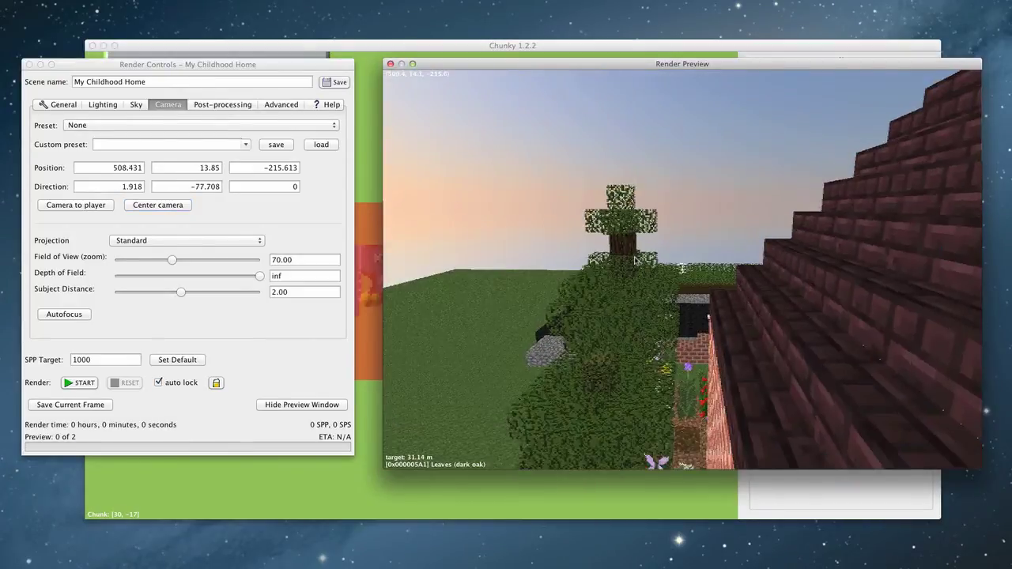
pyautogui.press('w')
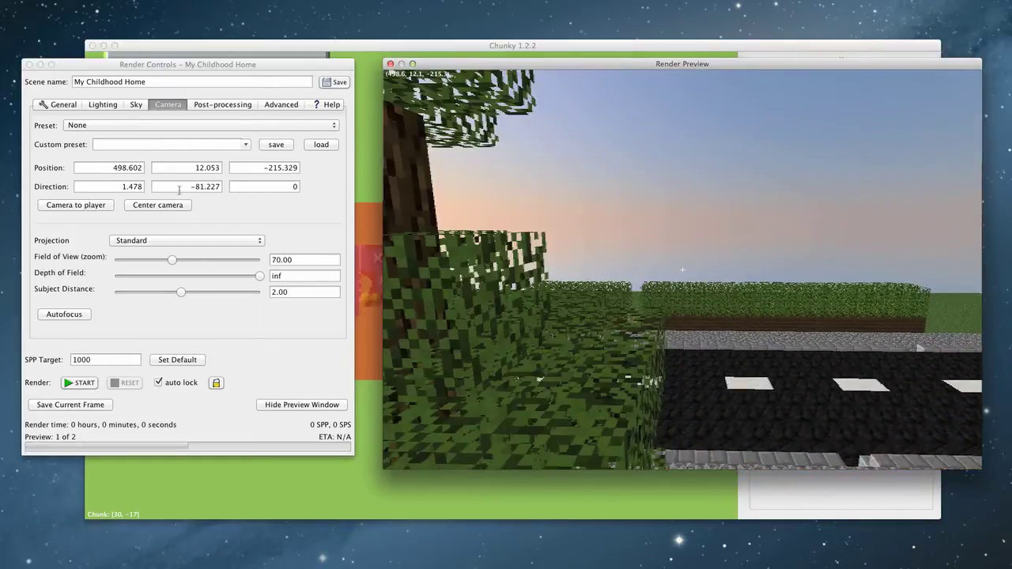
pyautogui.click(65, 207)
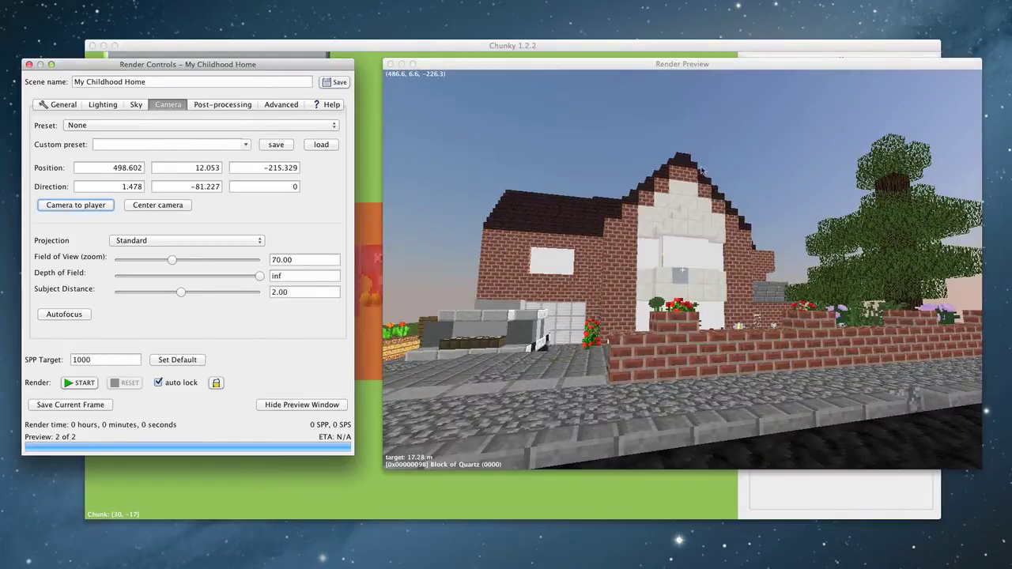
pyautogui.click(157, 241)
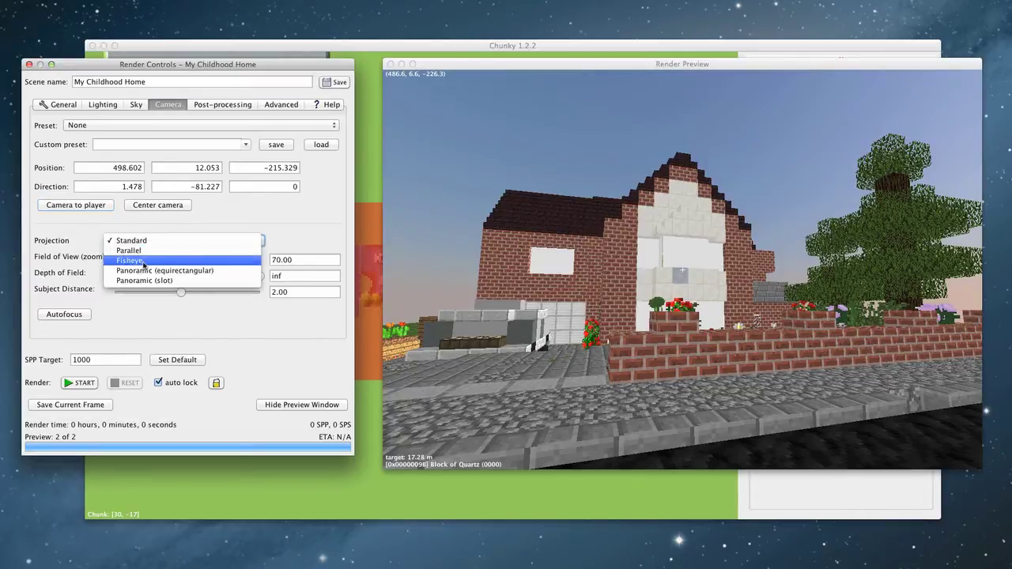
pyautogui.click(142, 261)
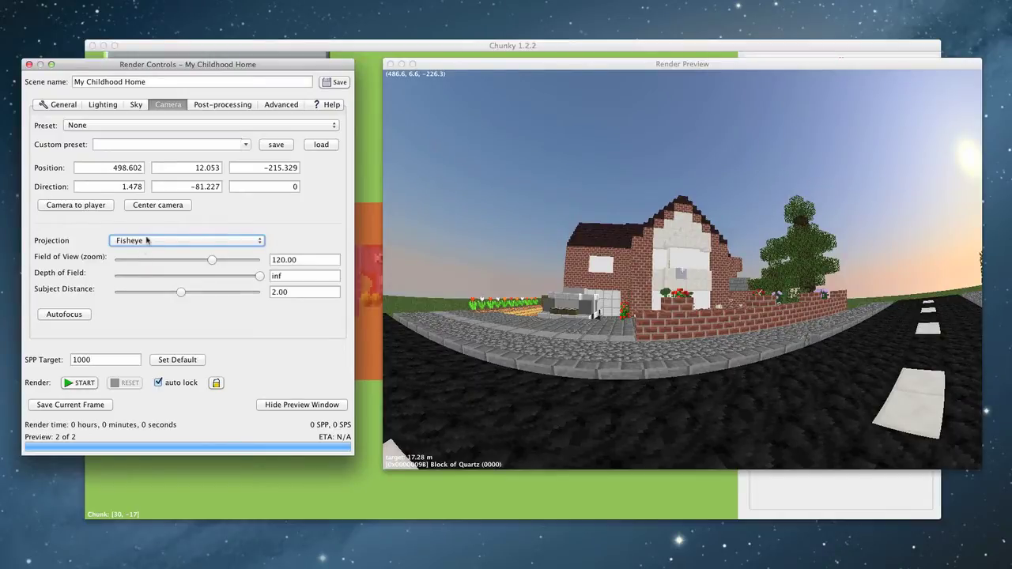
pyautogui.click(147, 241)
pyautogui.click(148, 250)
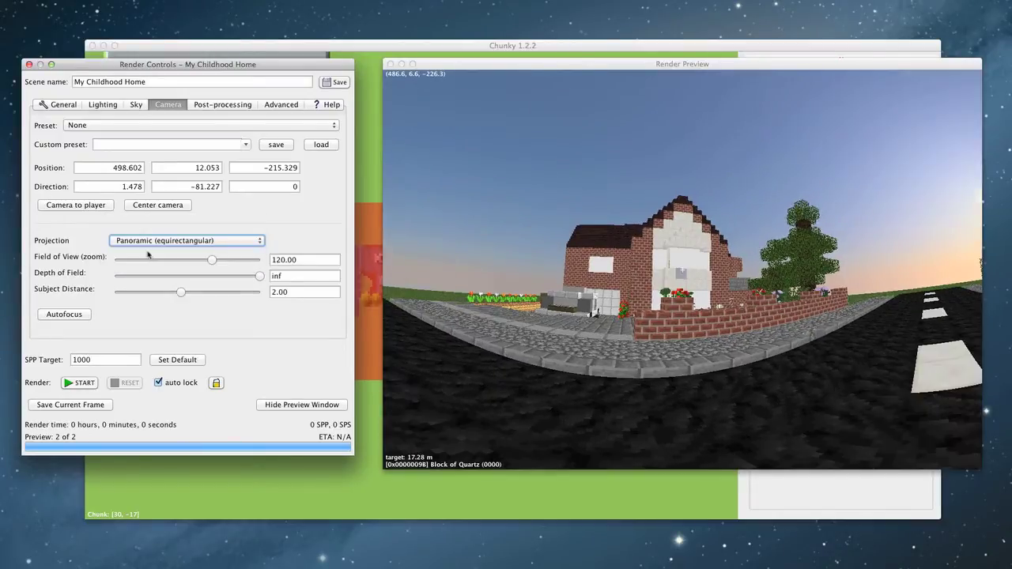
pyautogui.click(148, 241)
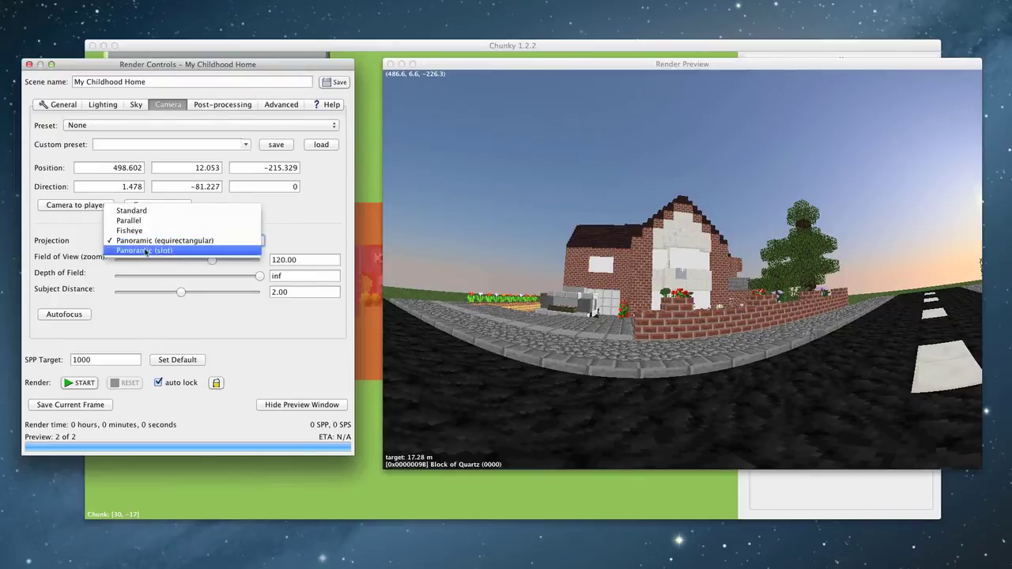
pyautogui.click(158, 251)
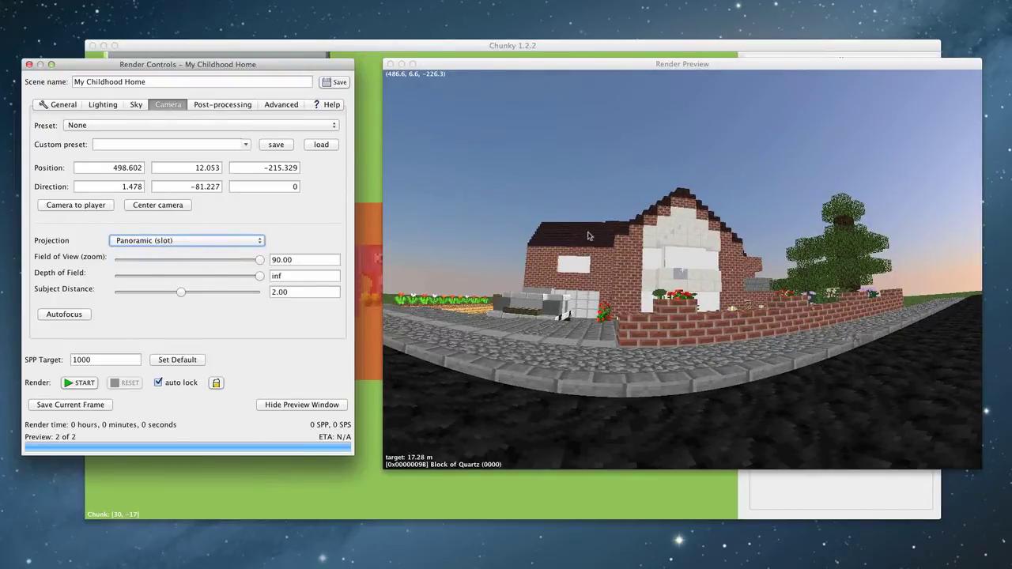
pyautogui.click(155, 241)
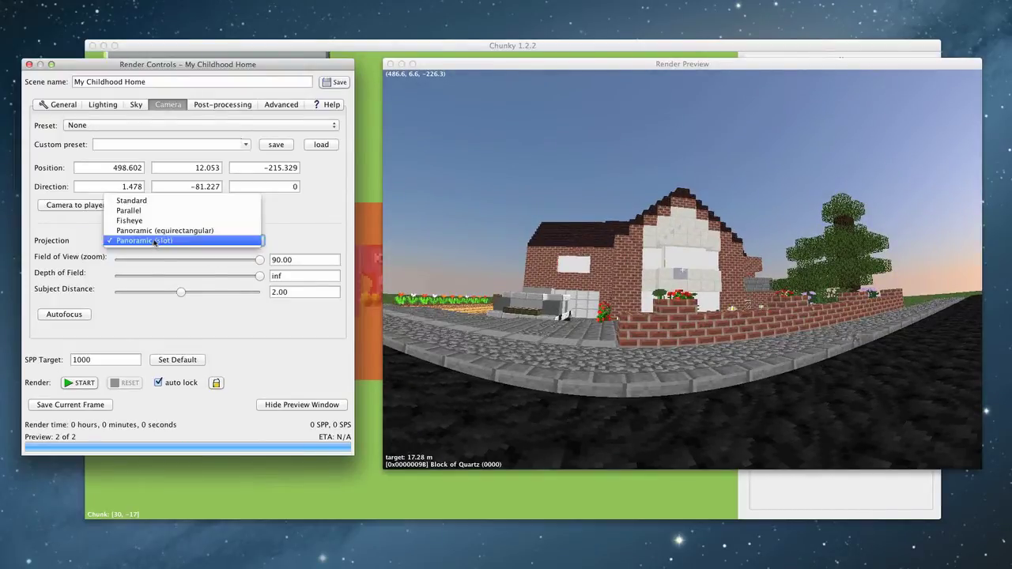
pyautogui.click(132, 201)
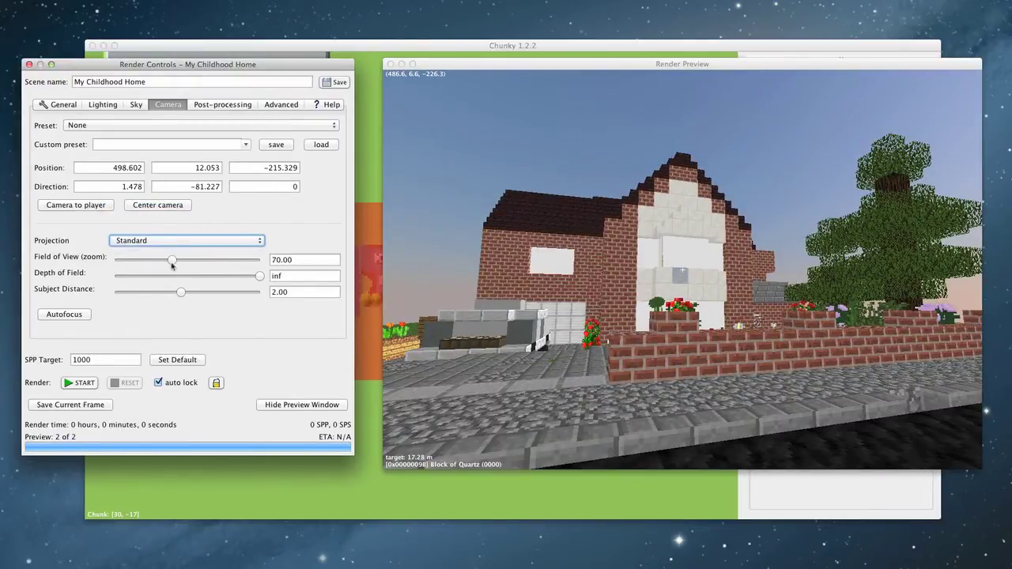
# Step: Set field of view 87.12, depth of field 132.80 and subject distance 19.18
pyautogui.moveTo(173, 261)
pyautogui.mouseDown()
pyautogui.moveTo(237, 264)
pyautogui.moveTo(142, 268)
pyautogui.moveTo(187, 270)
pyautogui.mouseUp()
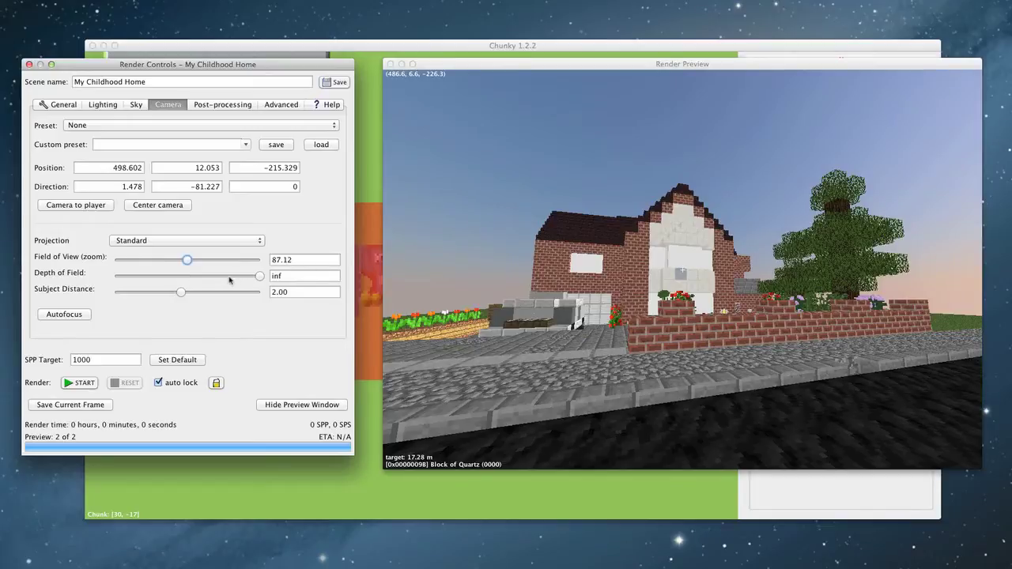
pyautogui.moveTo(230, 276); pyautogui.dragTo(192, 276)
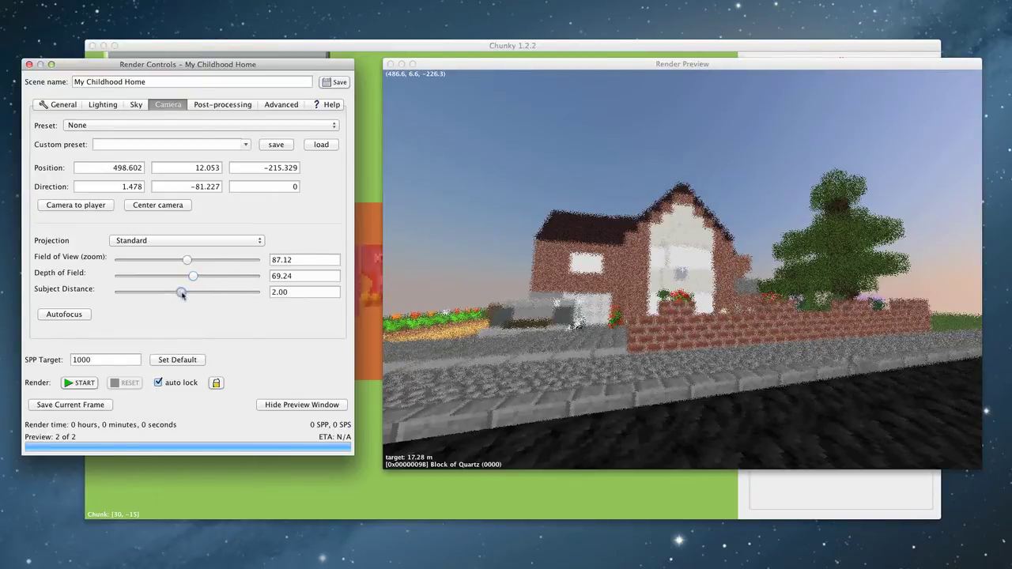
pyautogui.moveTo(182, 292); pyautogui.dragTo(197, 294)
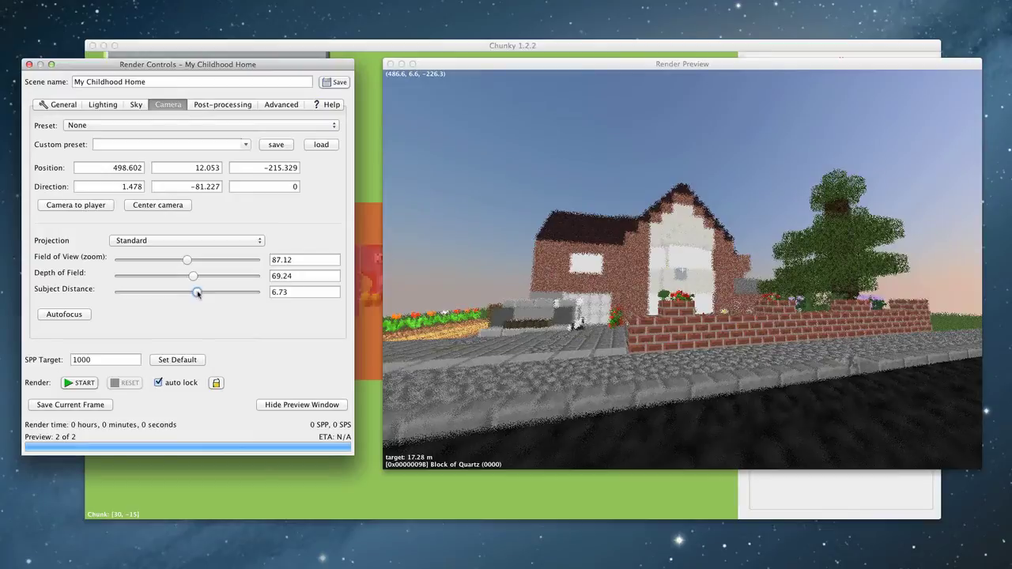
pyautogui.moveTo(198, 291)
pyautogui.mouseDown()
pyautogui.moveTo(210, 292)
pyautogui.moveTo(148, 299)
pyautogui.moveTo(217, 296)
pyautogui.moveTo(203, 279)
pyautogui.mouseUp()
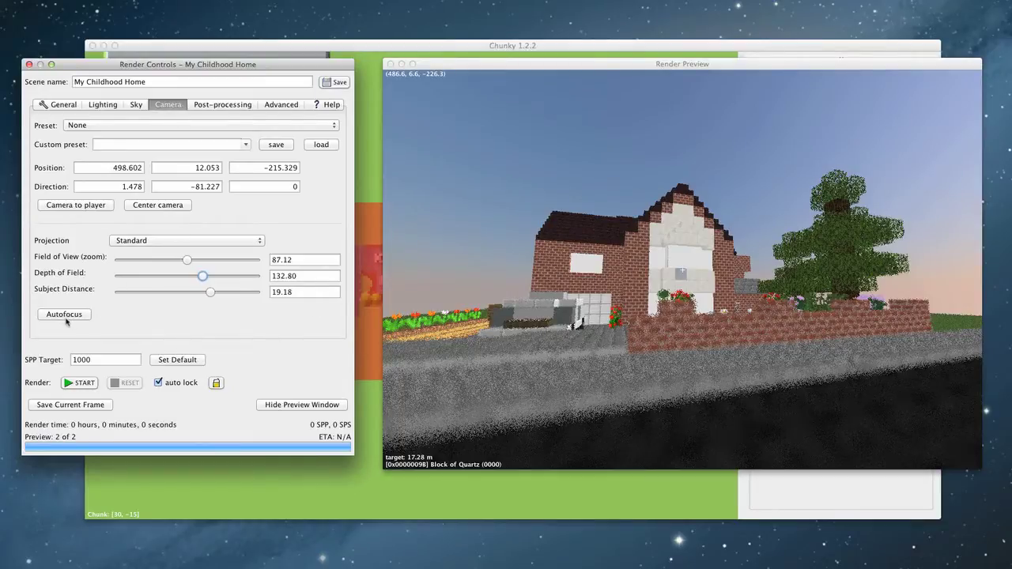
# Step: Show the Post-processing settings and keep Gamma correction as the mode
pyautogui.click(232, 106)
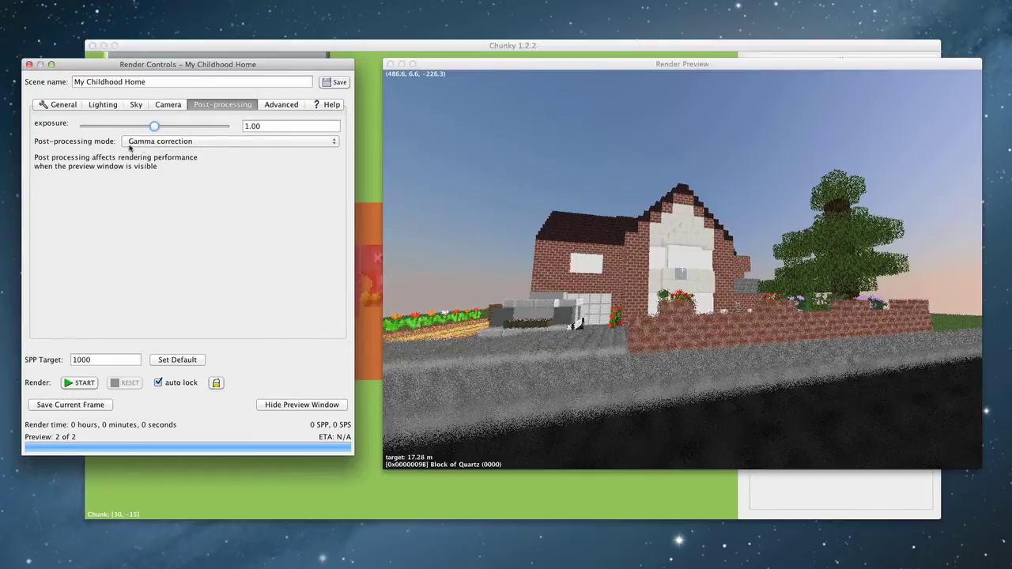
pyautogui.click(193, 142)
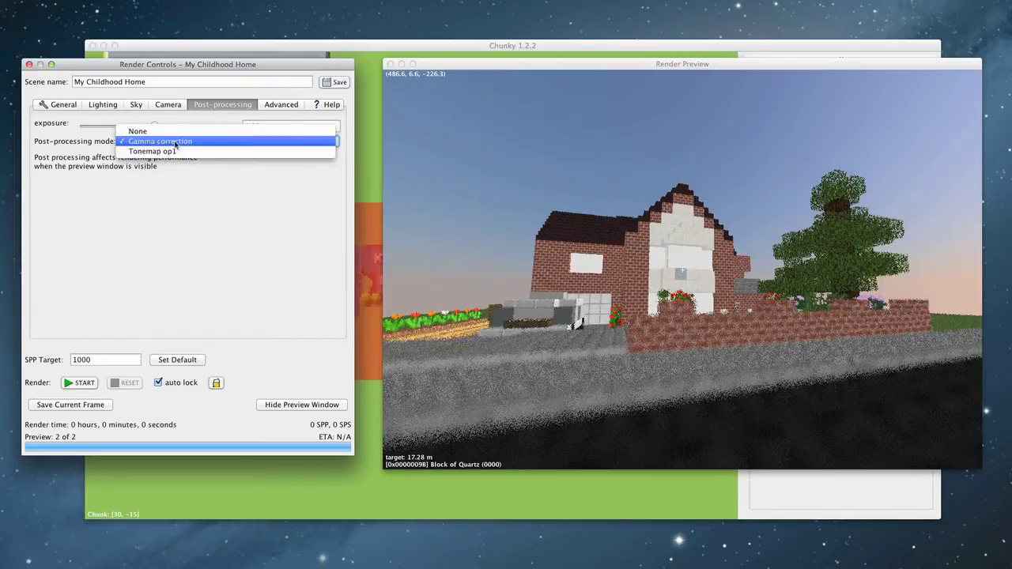
pyautogui.click(176, 144)
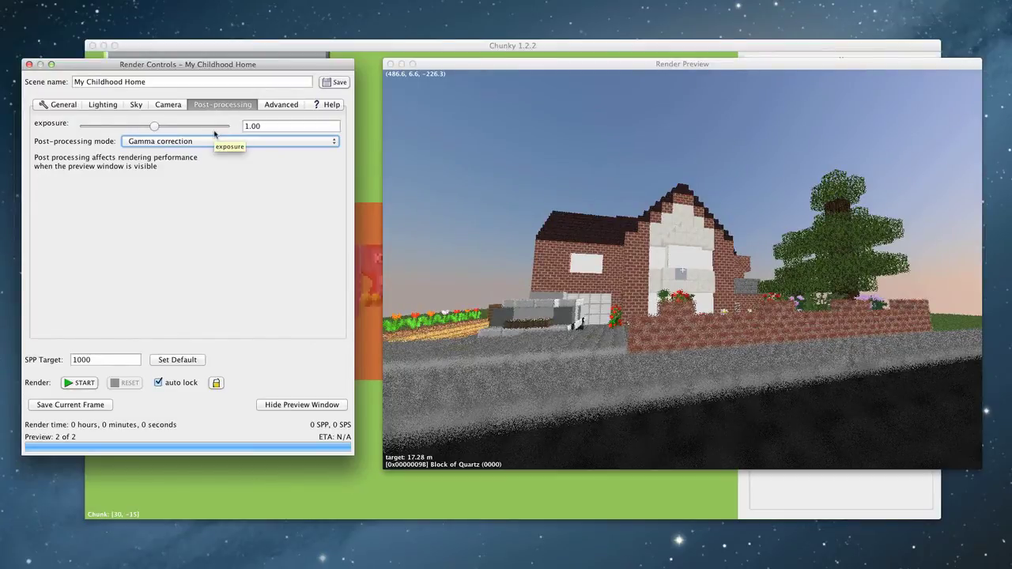
# Step: Show the Advanced render settings: 4 threads, ray depth 5, water height 63
pyautogui.click(274, 106)
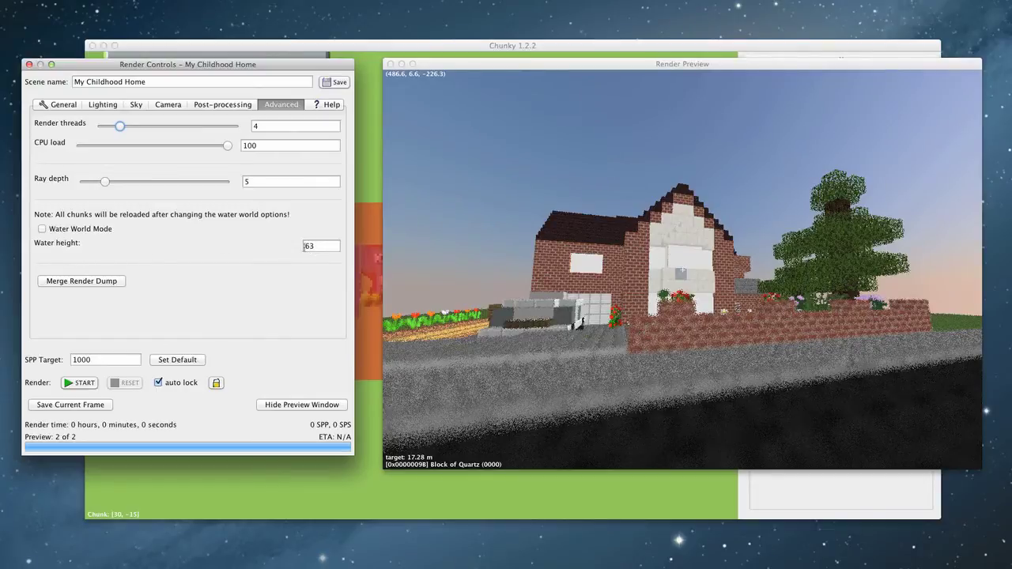
# Step: Toggle Water World Mode on and then back off
pyautogui.click(42, 228)
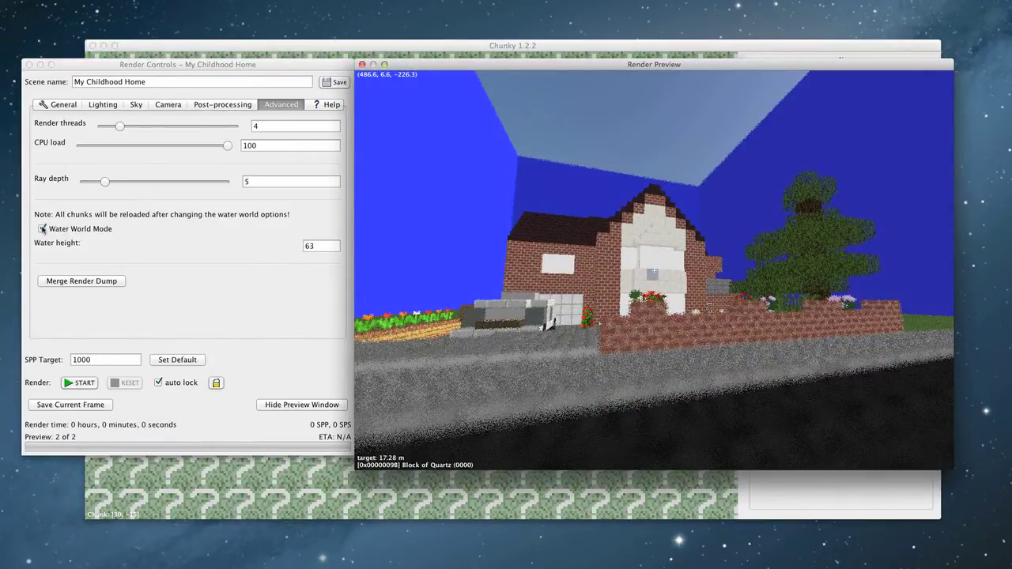
pyautogui.click(42, 228)
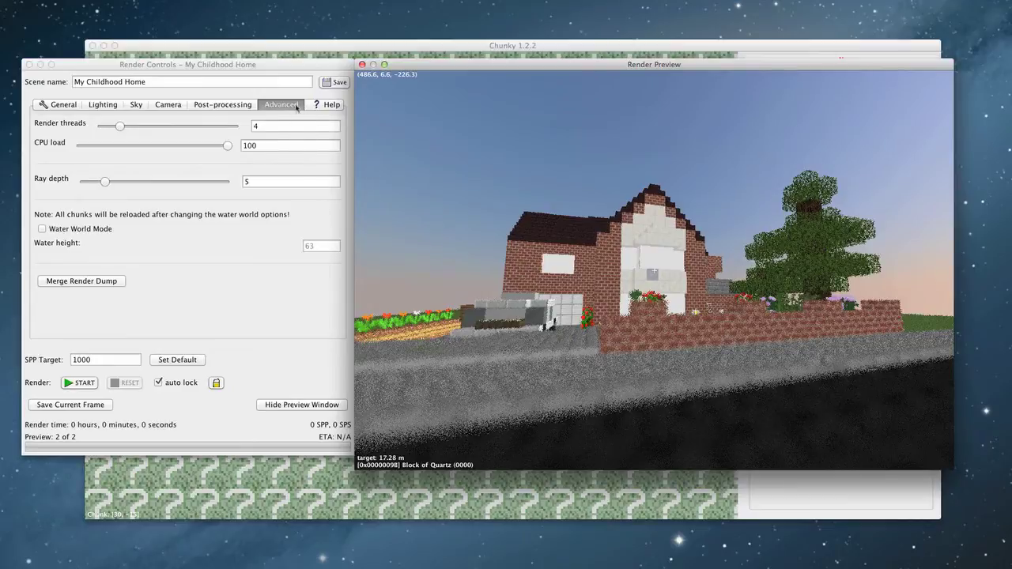
# Step: Show the Help page's preview controls and test J/K to move the camera 100 blocks back and forth
pyautogui.click(330, 105)
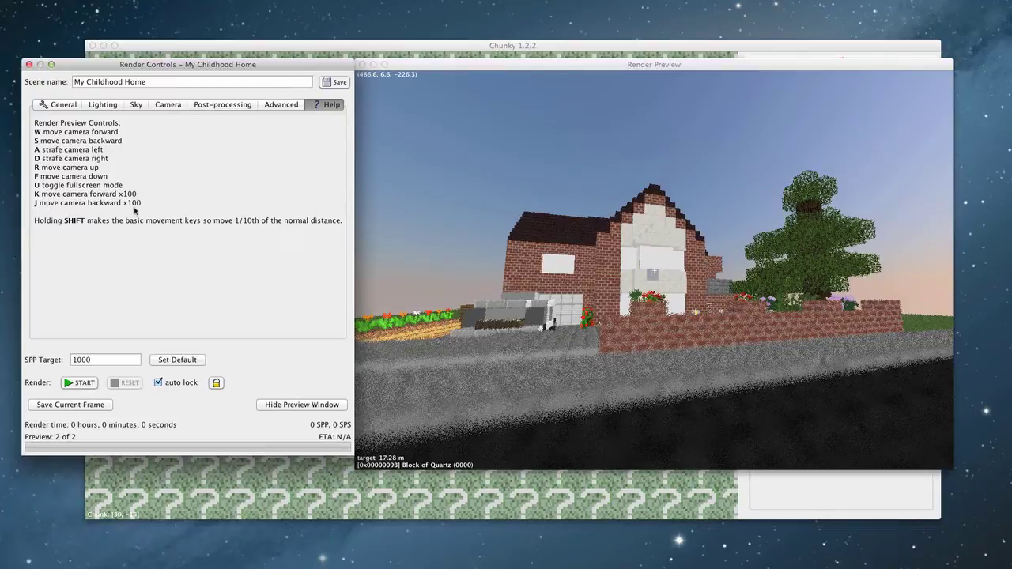
pyautogui.click(463, 82)
pyautogui.press('j')
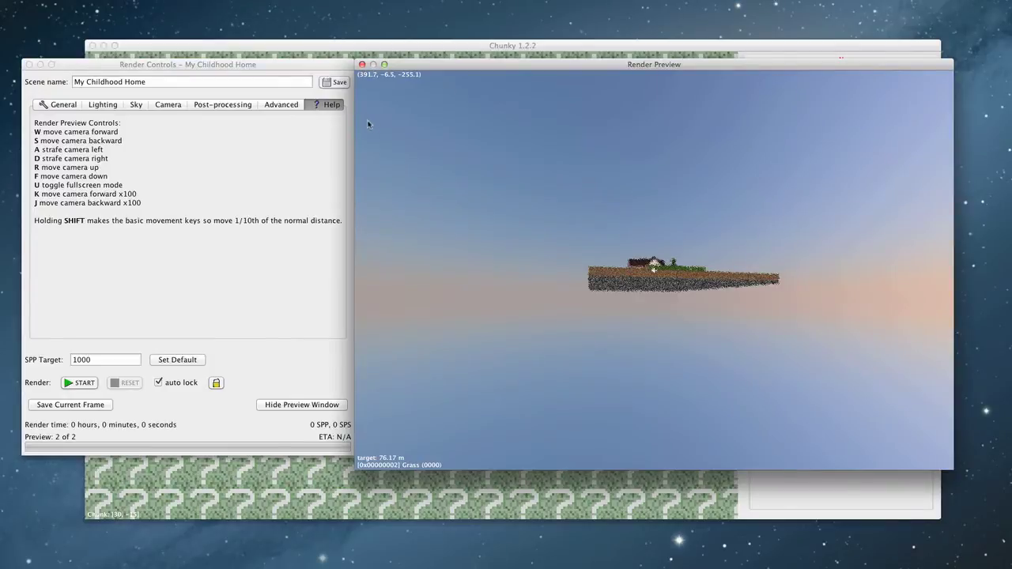
pyautogui.press('k')
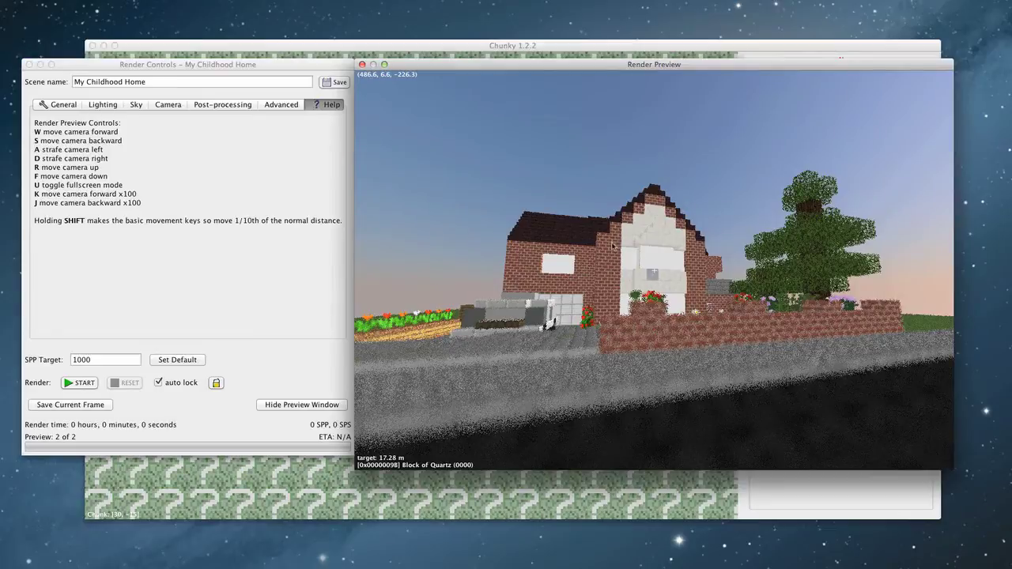
# Step: Start the render from the General tab and view the Advanced settings while it runs
pyautogui.click(49, 105)
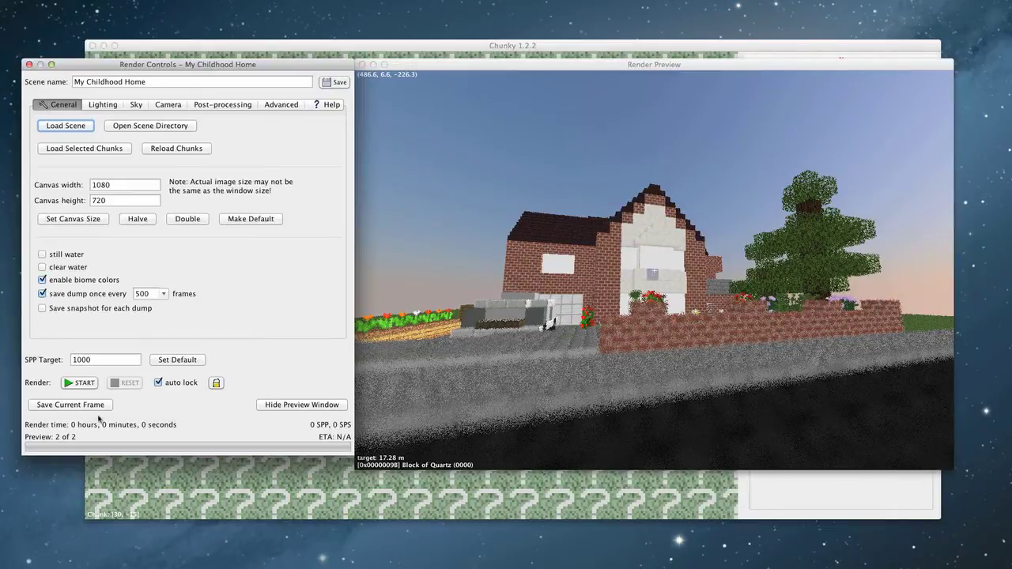
pyautogui.click(80, 384)
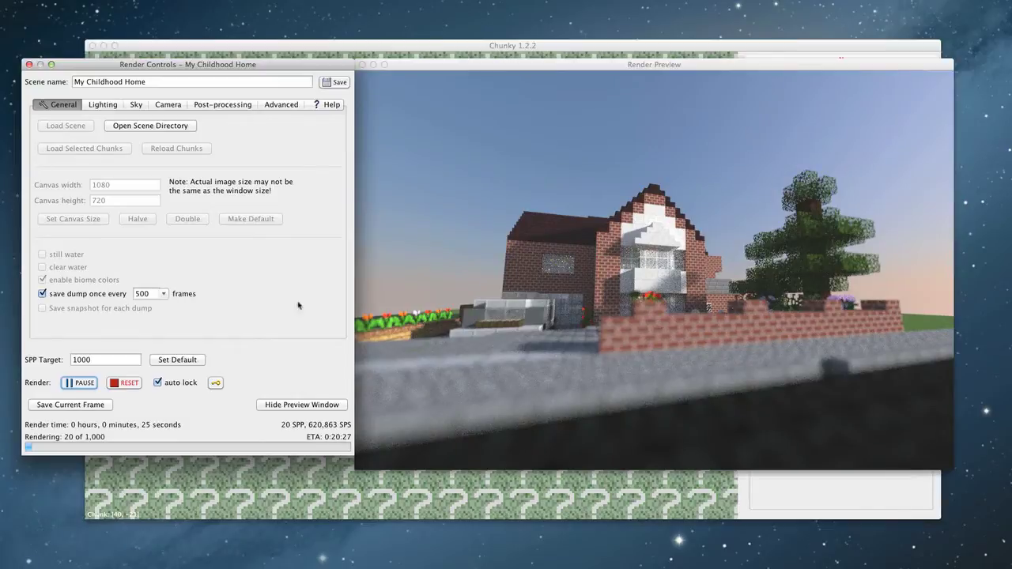
pyautogui.click(281, 106)
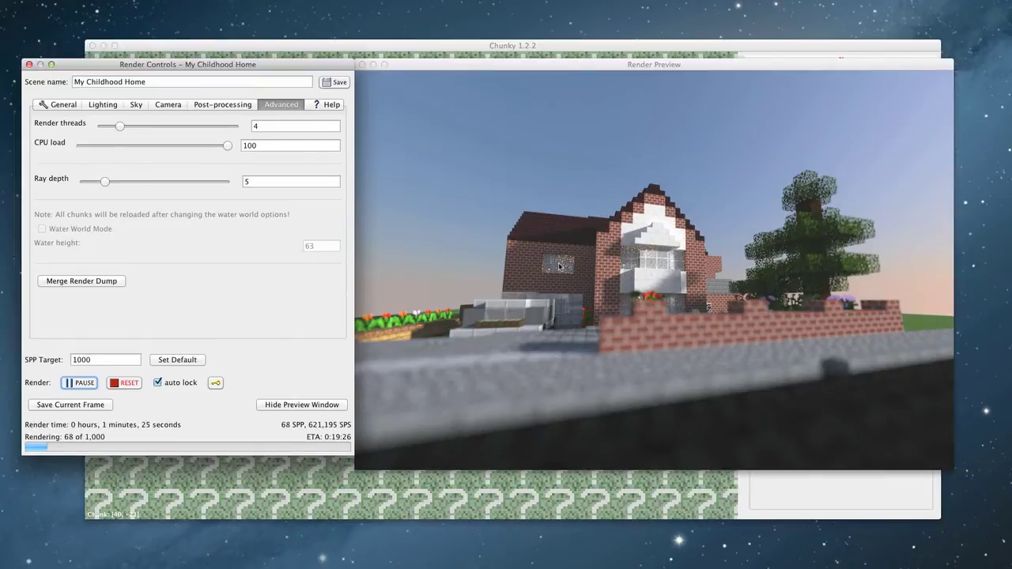
# Step: Show the Lighting settings while the render refines toward 502 of 1,000 SPP
pyautogui.click(109, 109)
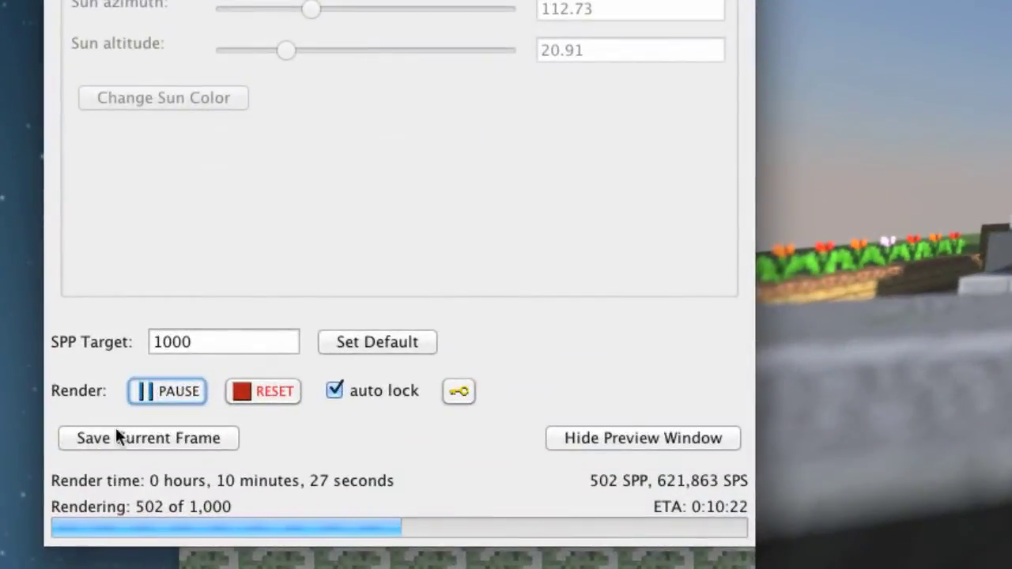
# Step: Save the current frame as My Childhood Home-503 to the Desktop
pyautogui.click(162, 431)
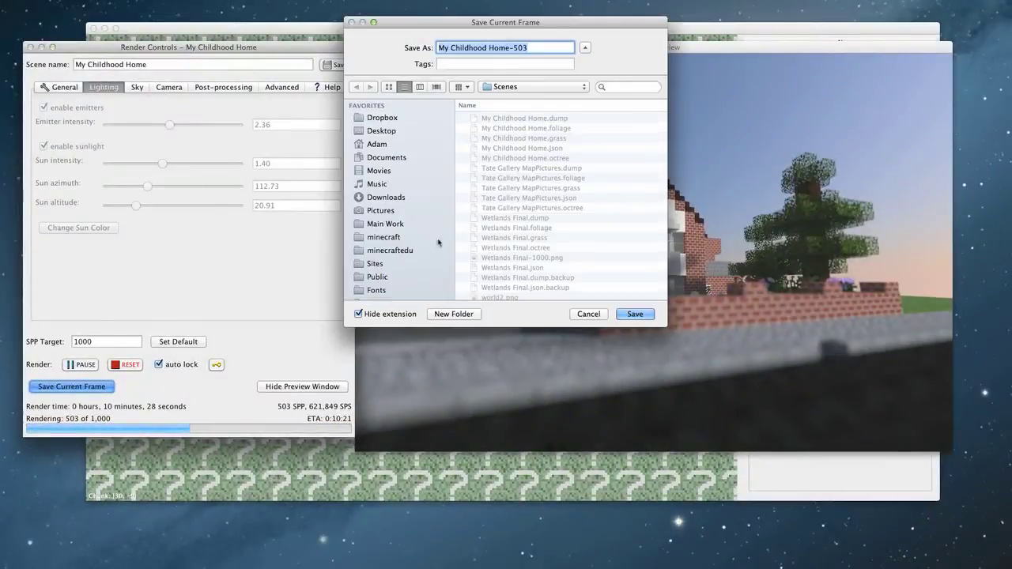
pyautogui.click(387, 131)
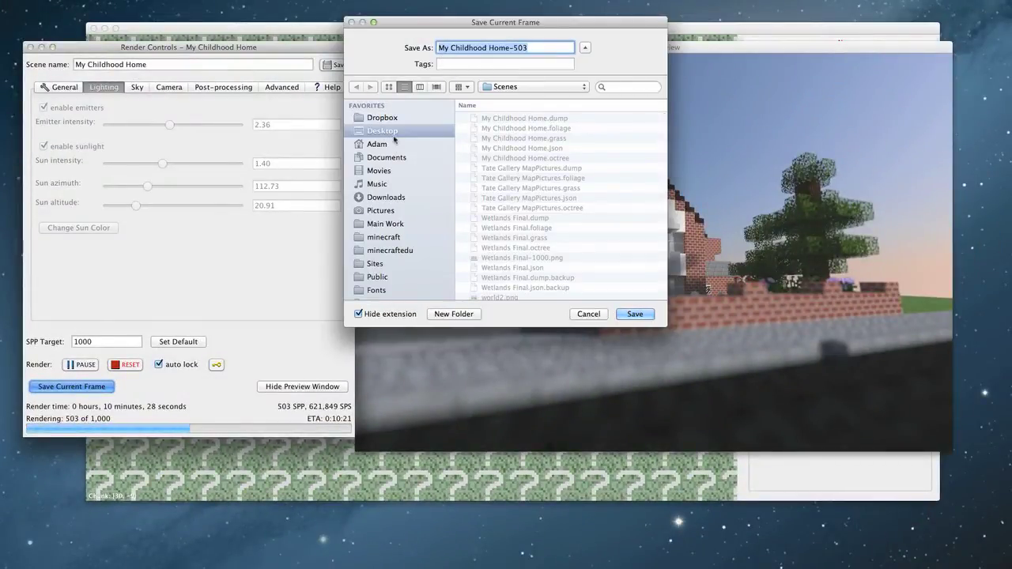
pyautogui.click(637, 314)
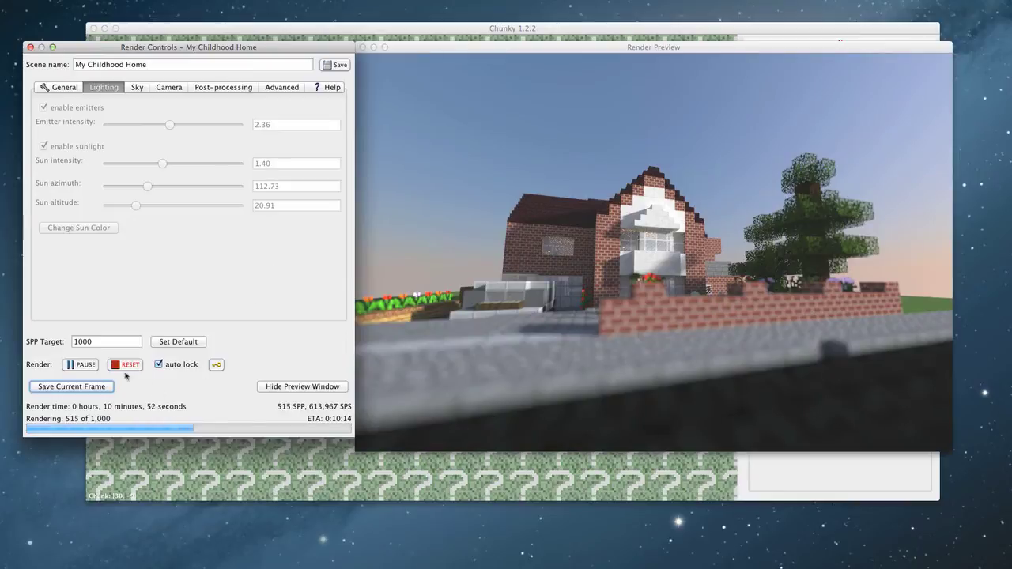
# Step: Pause the render at 517 SPP and reset it to 0 SPP
pyautogui.click(79, 365)
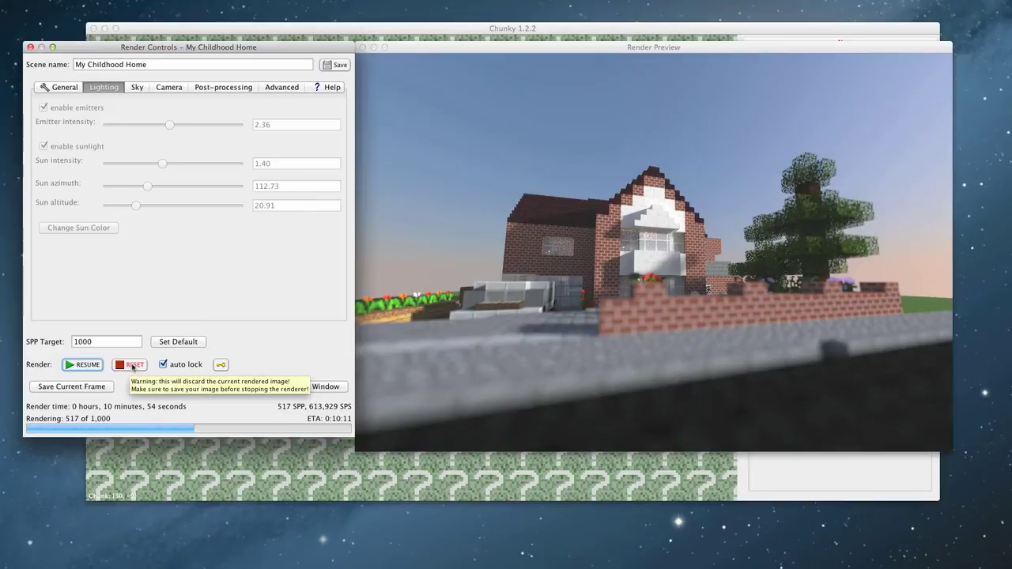
pyautogui.click(132, 365)
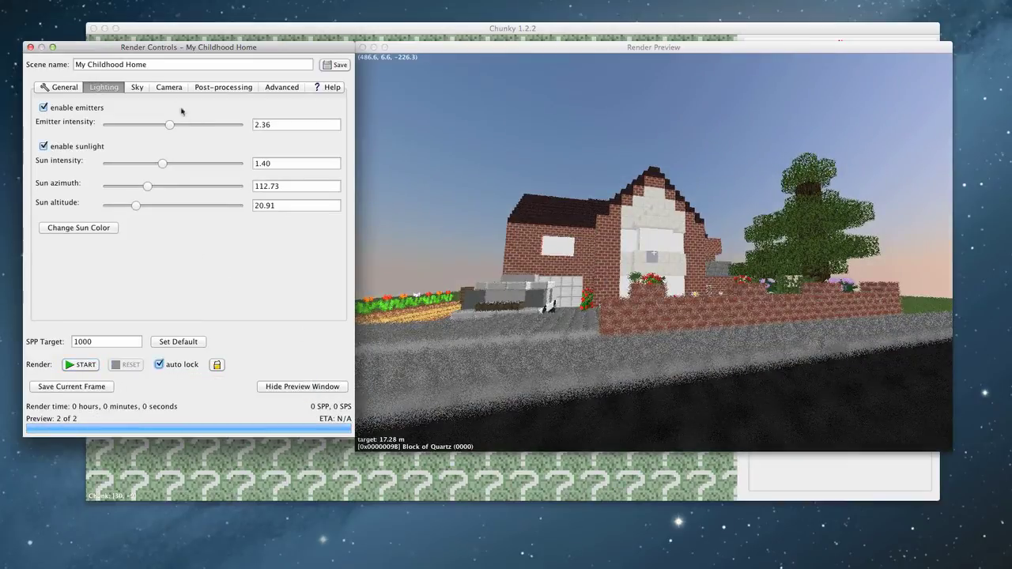
# Step: Set the camera's depth of field to infinity to remove the blur
pyautogui.click(172, 89)
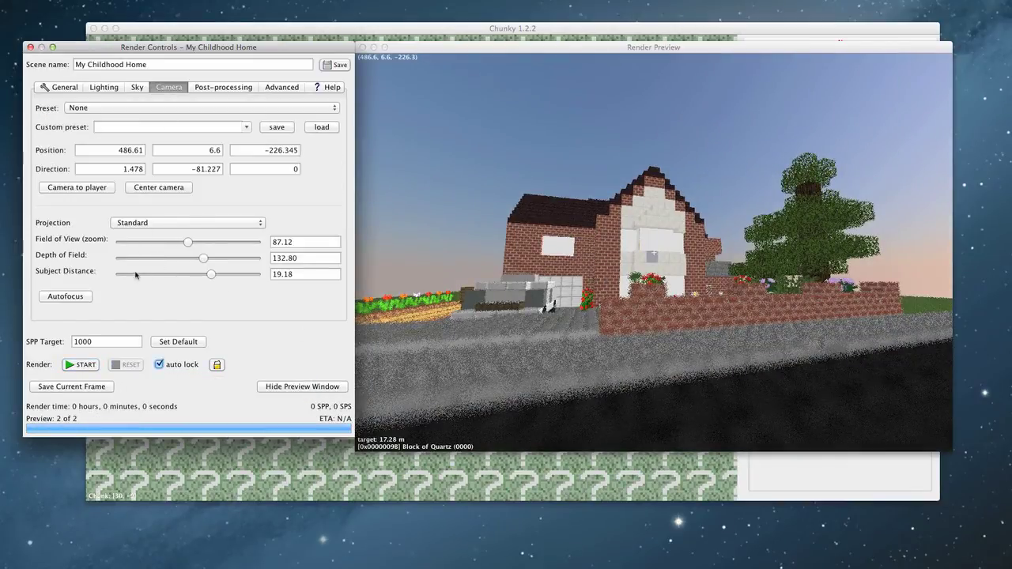
pyautogui.moveTo(224, 262); pyautogui.dragTo(268, 259)
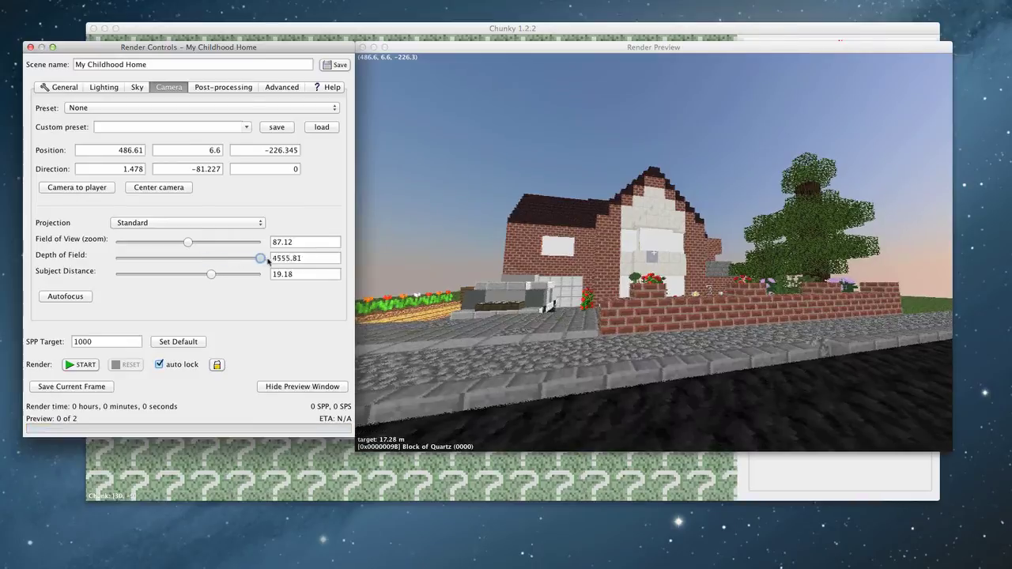
pyautogui.moveTo(553, 300); pyautogui.dragTo(517, 210)
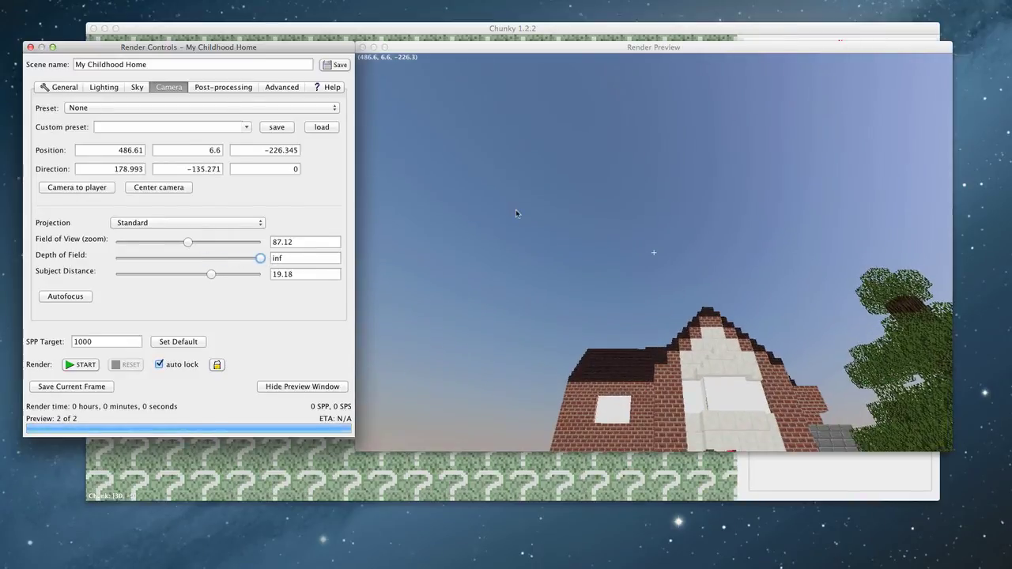
# Step: Fly the camera up and tilt it down to view the house, driveway, garden and road from above
pyautogui.click(518, 211)
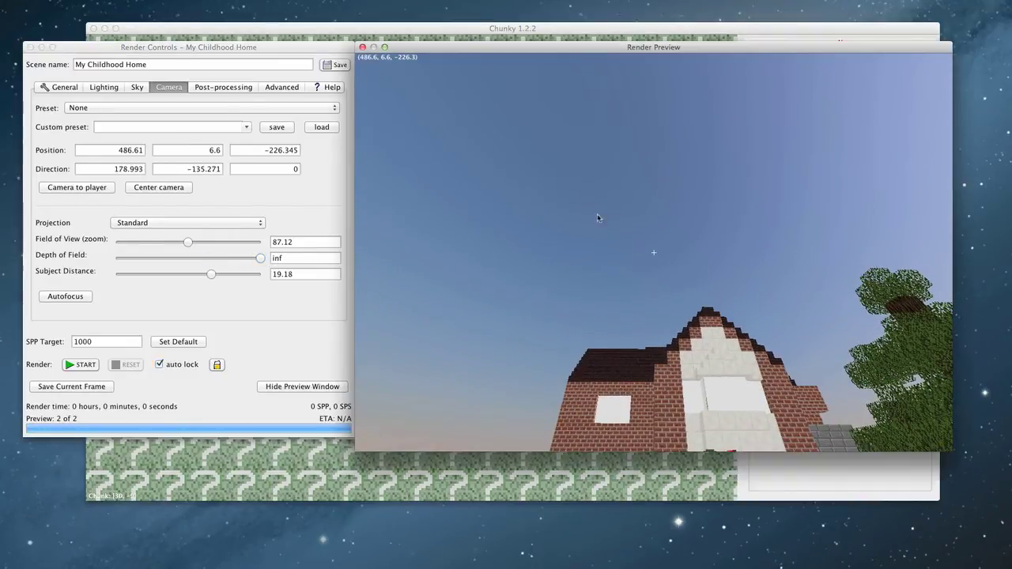
pyautogui.press('w')
pyautogui.press('w')
pyautogui.moveTo(573, 204); pyautogui.dragTo(573, 267)
pyautogui.press('s')
pyautogui.moveTo(575, 271); pyautogui.dragTo(599, 280)
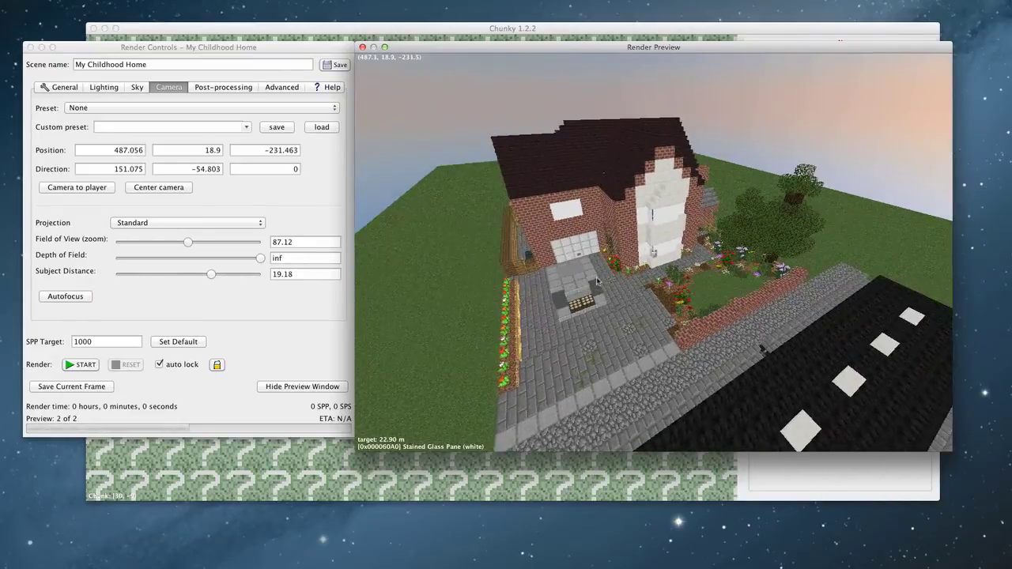
# Step: Turn on volumetric fog, set emitter intensity to 312.57 and sun altitude to 3.64
pyautogui.click(136, 88)
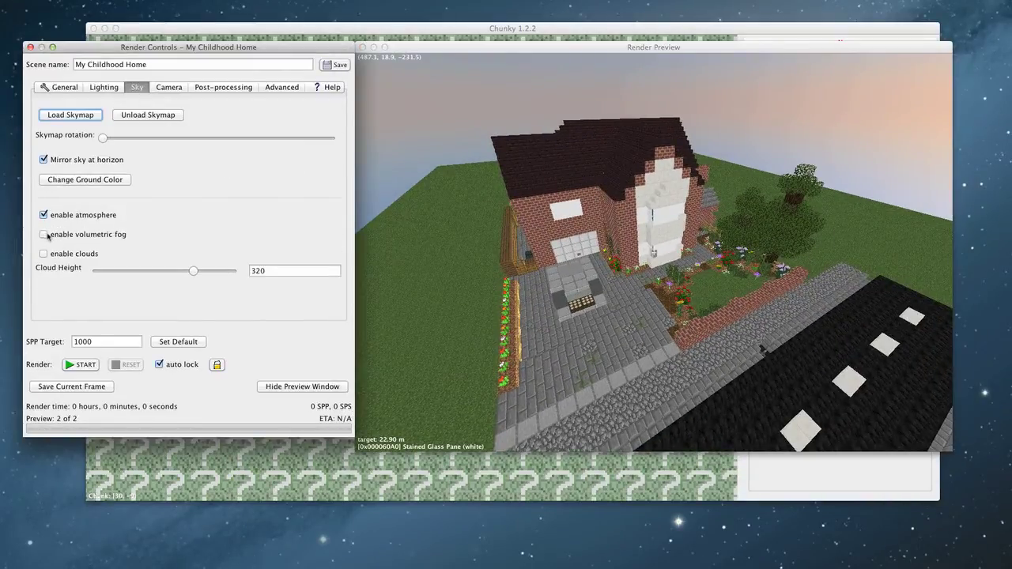
pyautogui.click(43, 234)
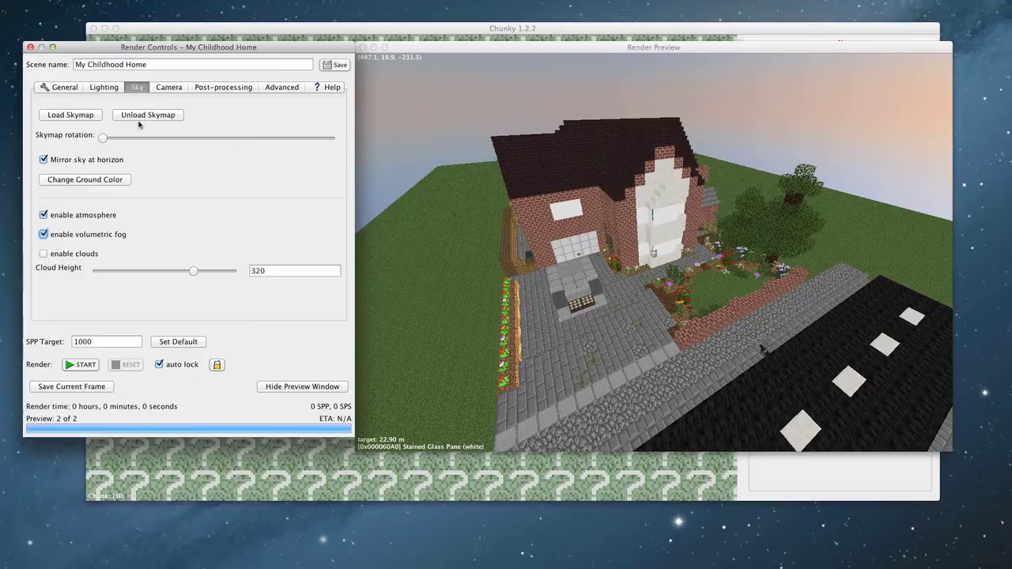
pyautogui.click(109, 90)
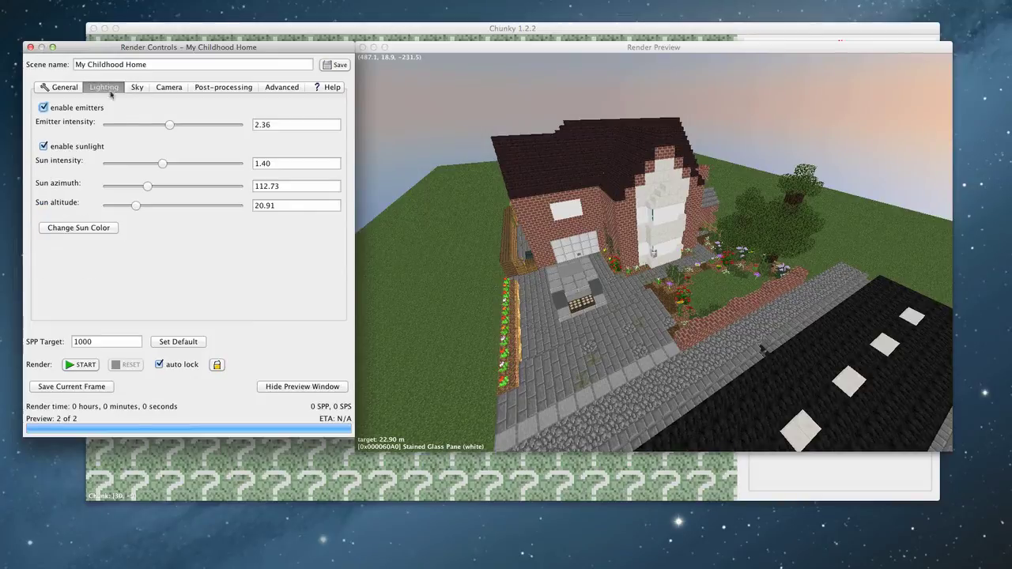
pyautogui.click(141, 125)
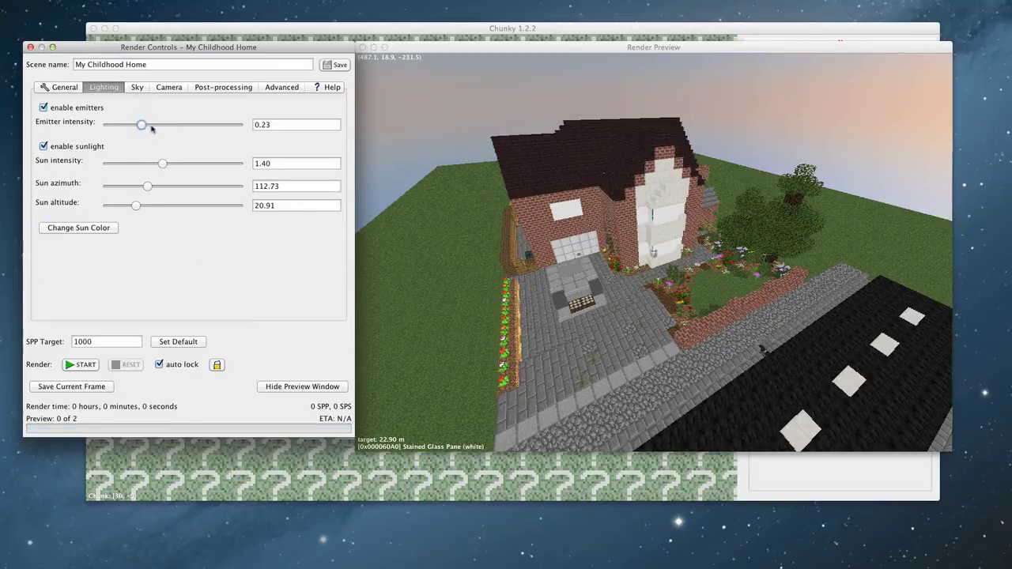
pyautogui.moveTo(215, 125); pyautogui.dragTo(235, 125)
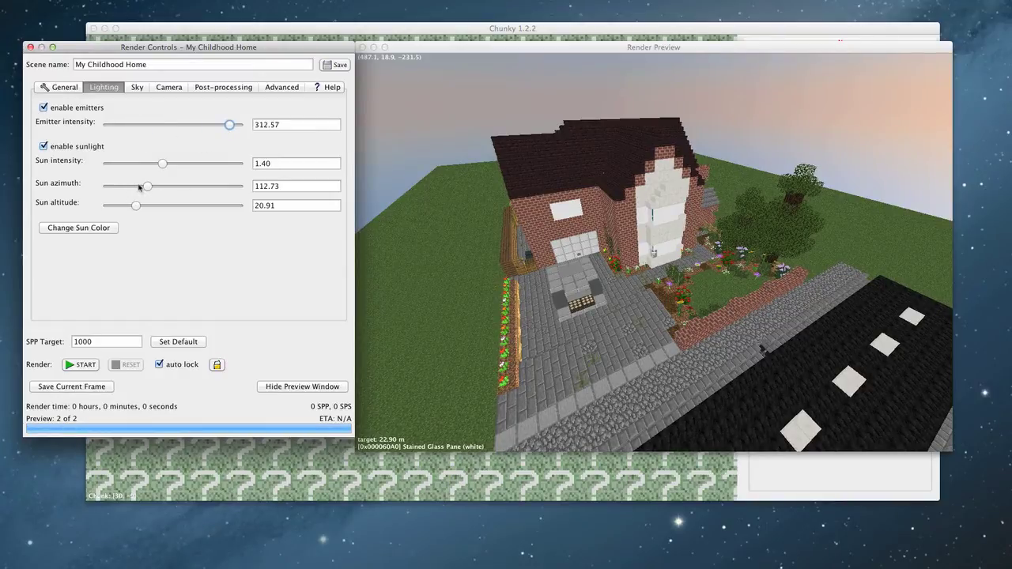
pyautogui.moveTo(123, 207); pyautogui.dragTo(110, 207)
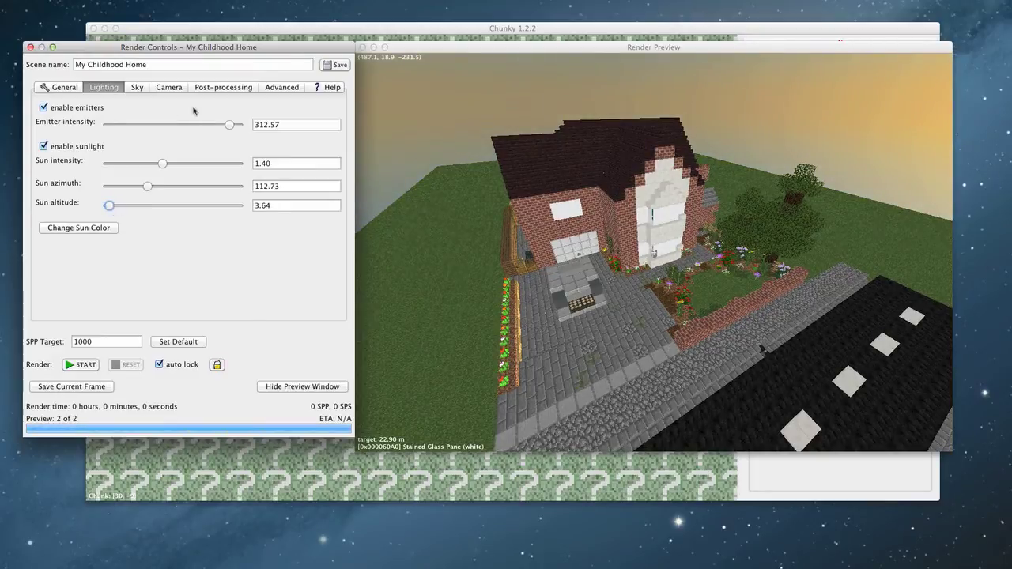
# Step: Run a brief test render of the foggy sunset to 13 SPP, then pause and reset it
pyautogui.click(64, 87)
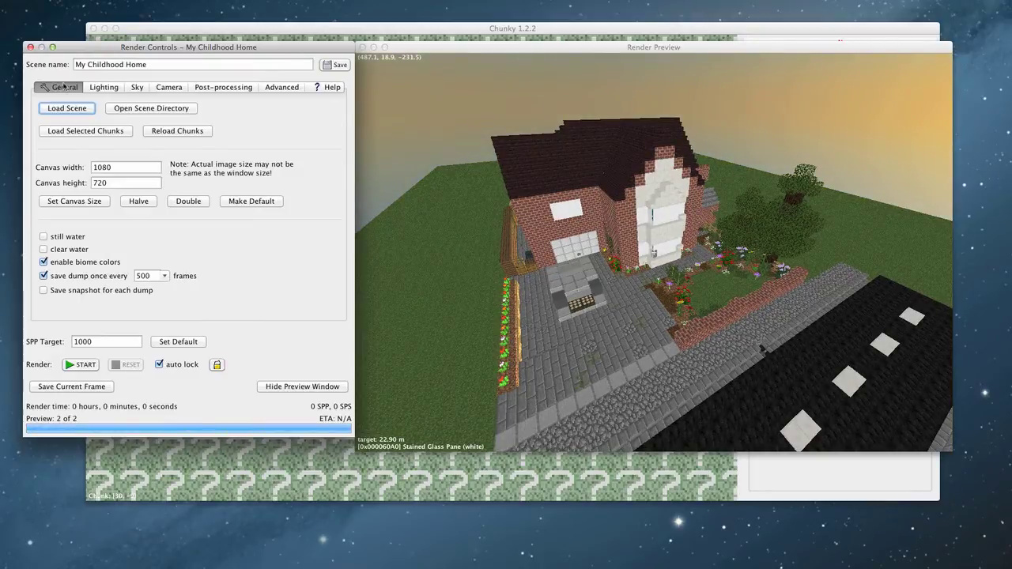
pyautogui.click(85, 365)
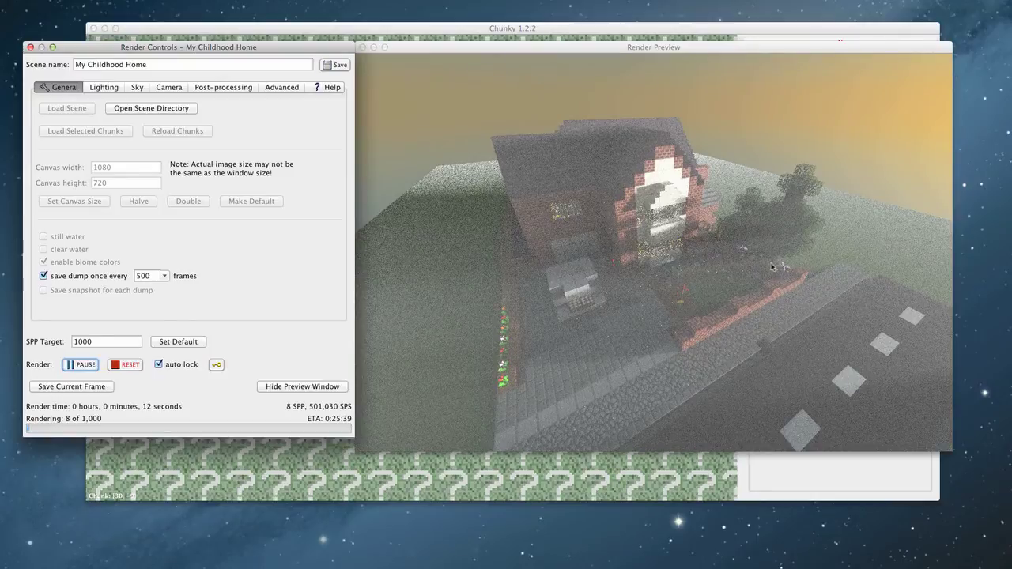
pyautogui.click(135, 88)
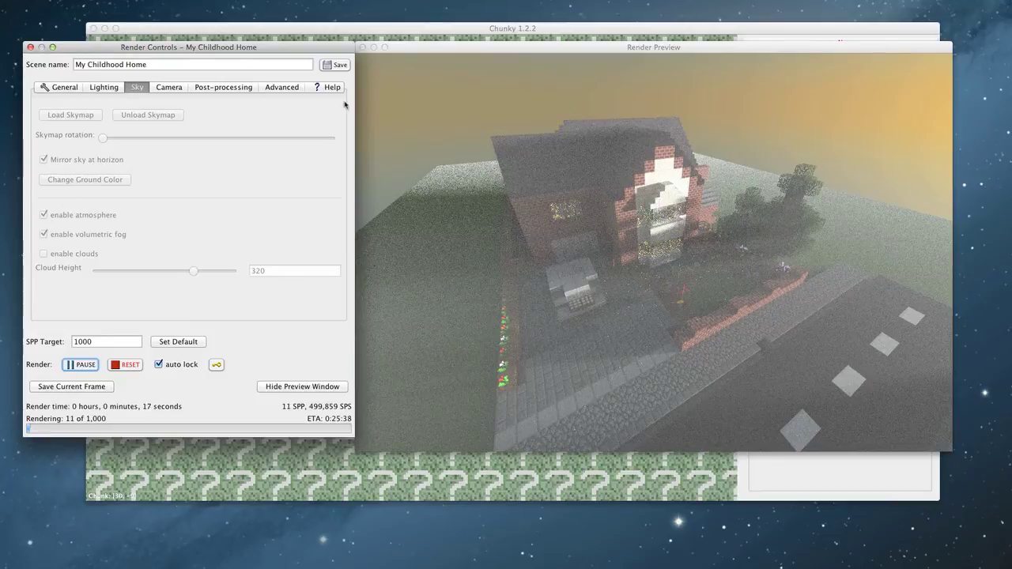
pyautogui.click(82, 364)
pyautogui.click(125, 365)
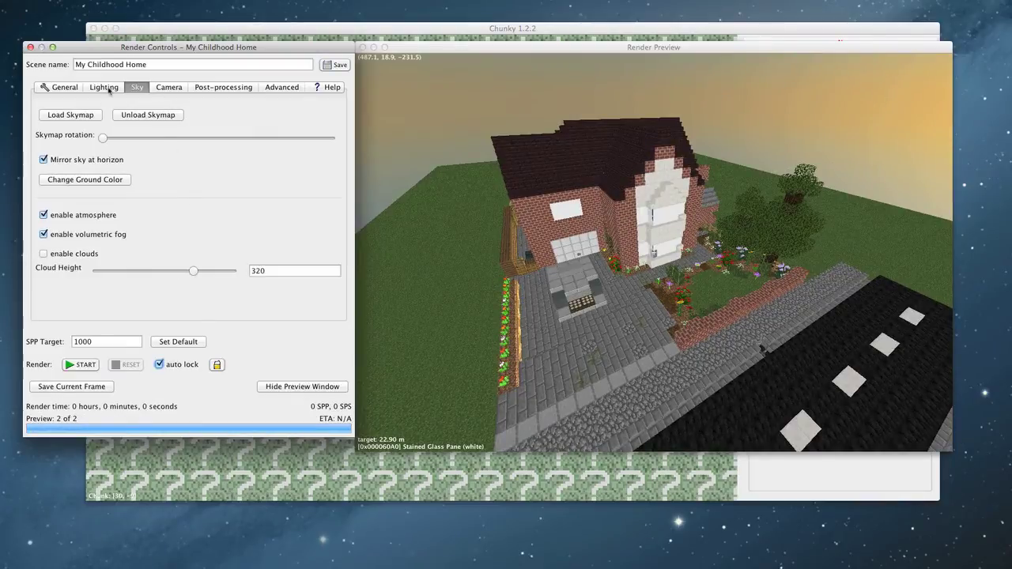
# Step: Test a render without atmosphere, then turn volumetric fog off and atmosphere back on
pyautogui.click(44, 214)
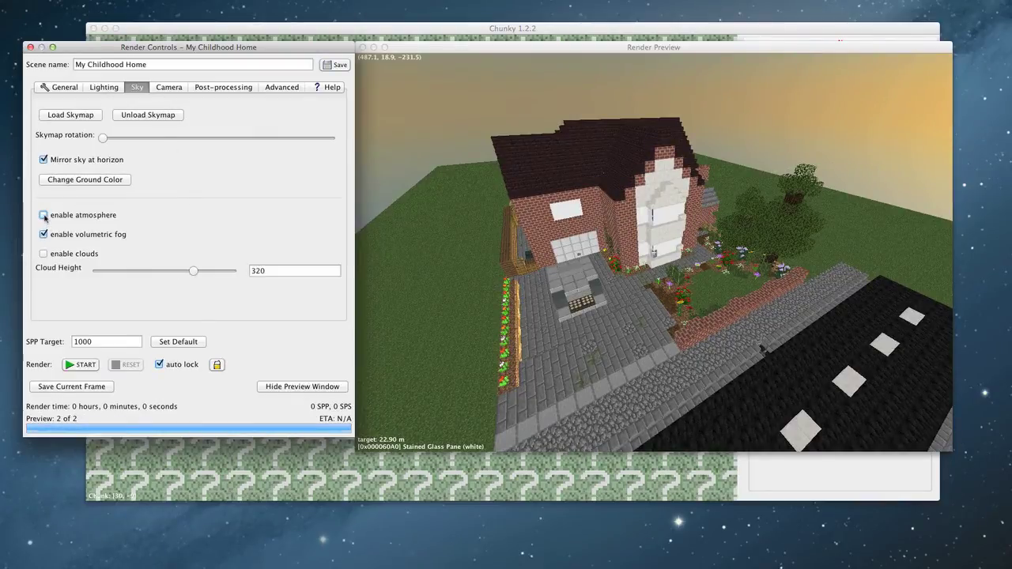
pyautogui.click(83, 365)
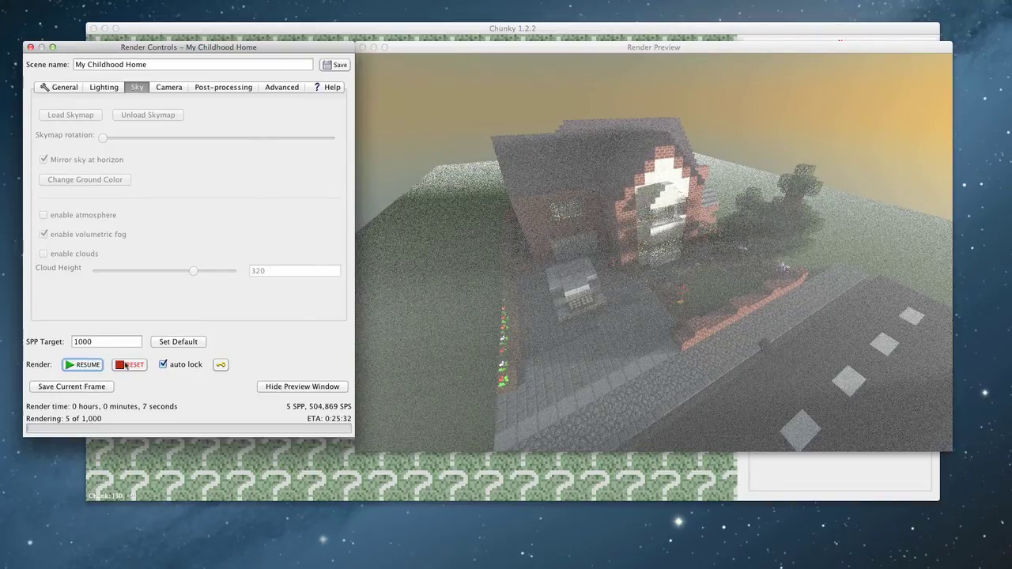
pyautogui.click(127, 365)
pyautogui.click(43, 234)
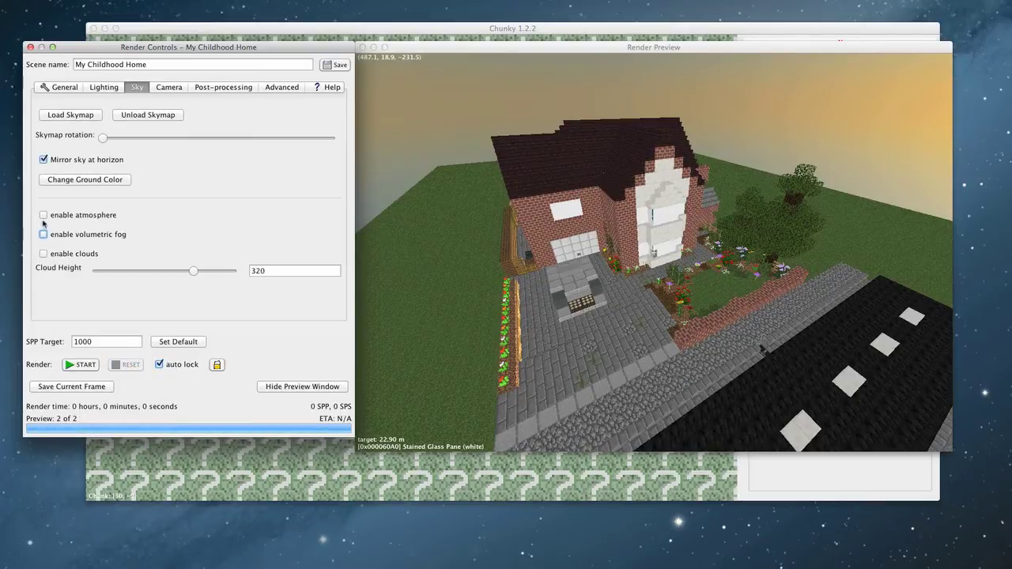
pyautogui.click(44, 215)
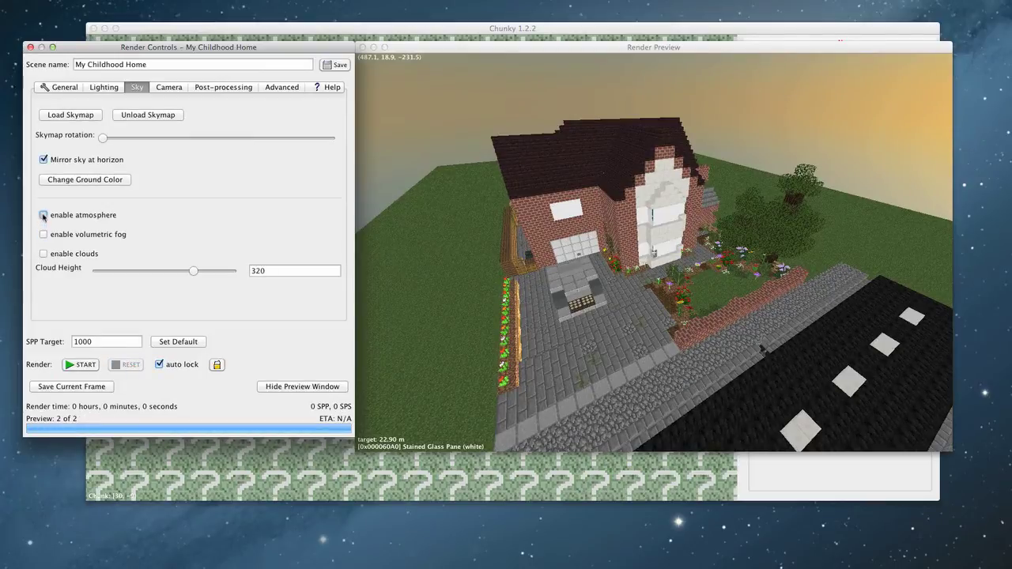
# Step: Enable clouds at height 246, test-render to 5 SPP, then reset
pyautogui.click(44, 254)
pyautogui.moveTo(184, 272)
pyautogui.mouseDown()
pyautogui.moveTo(160, 272)
pyautogui.moveTo(182, 272)
pyautogui.mouseUp()
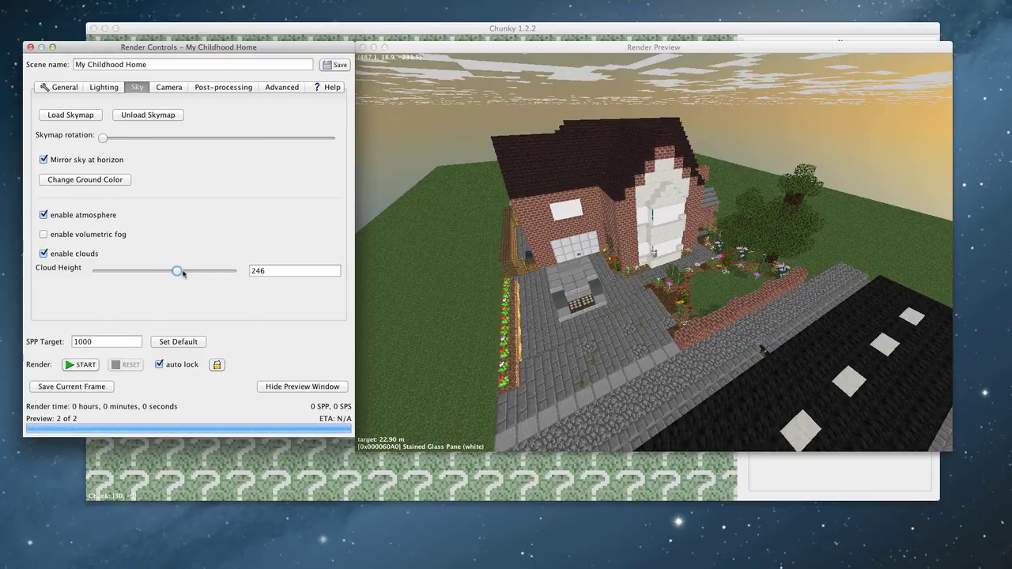
pyautogui.click(82, 364)
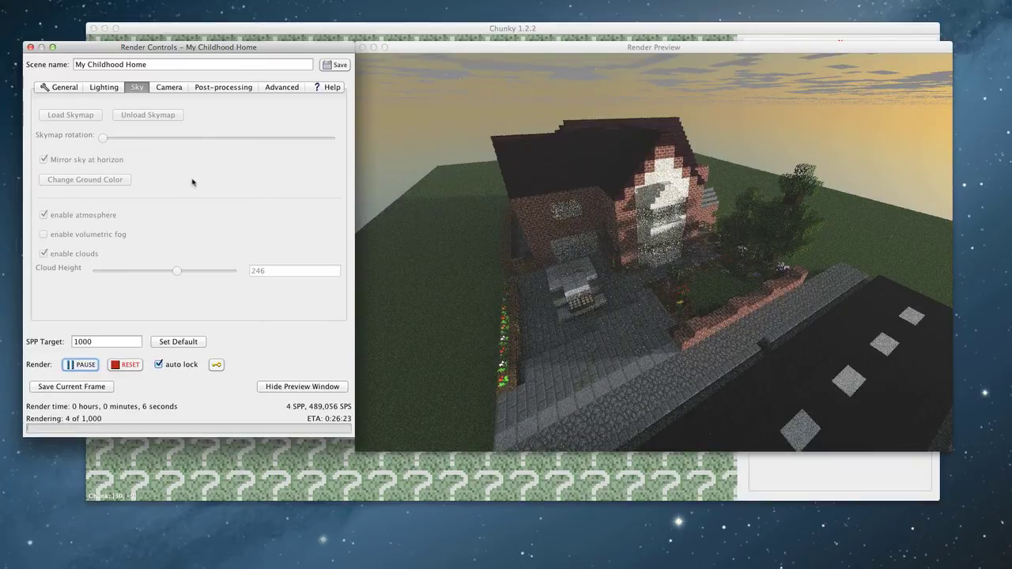
pyautogui.click(123, 365)
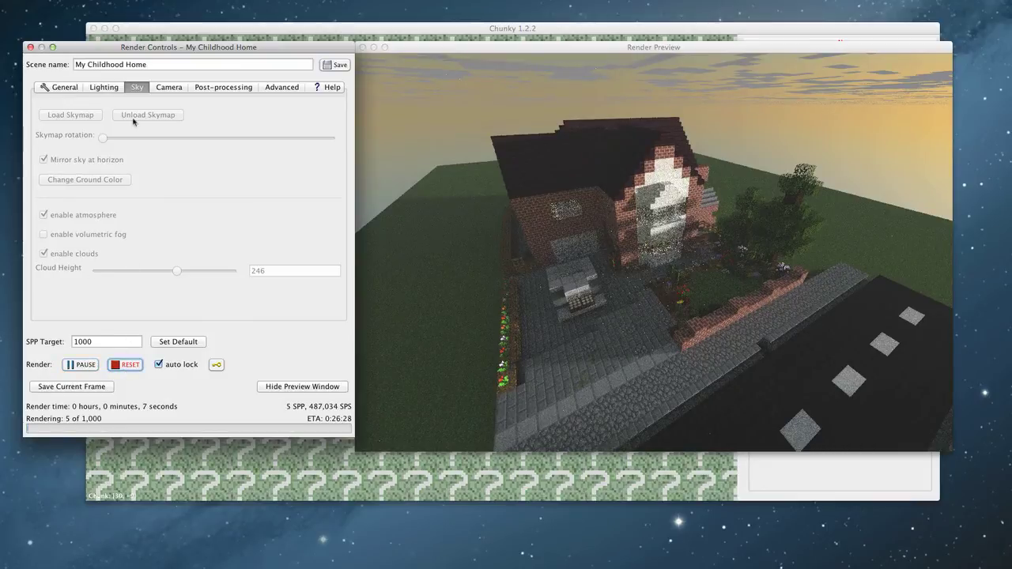
# Step: Set sun azimuth to 225.45 and altitude to 4.55, then start the overhead render
pyautogui.click(103, 87)
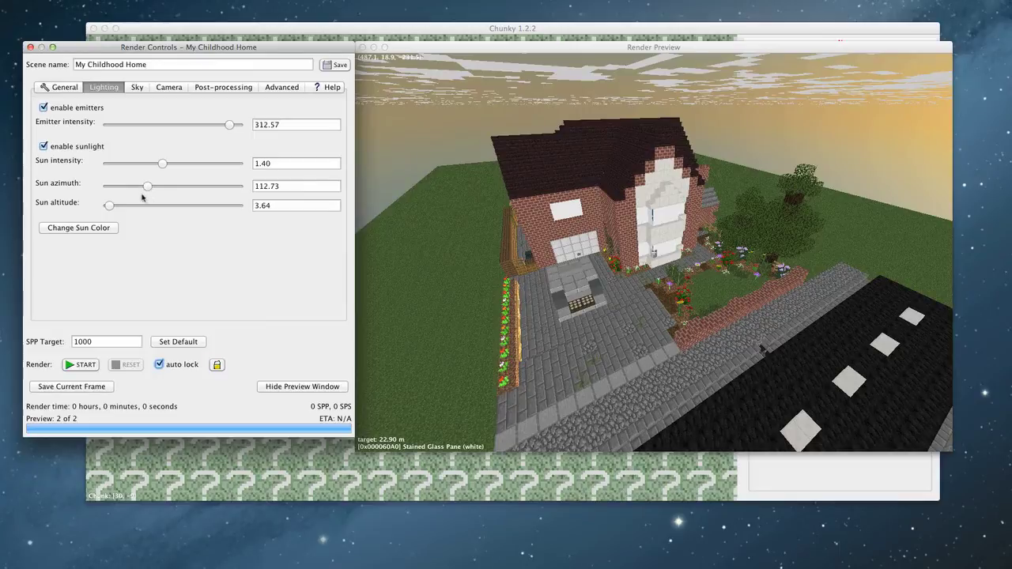
pyautogui.moveTo(147, 186); pyautogui.dragTo(191, 187)
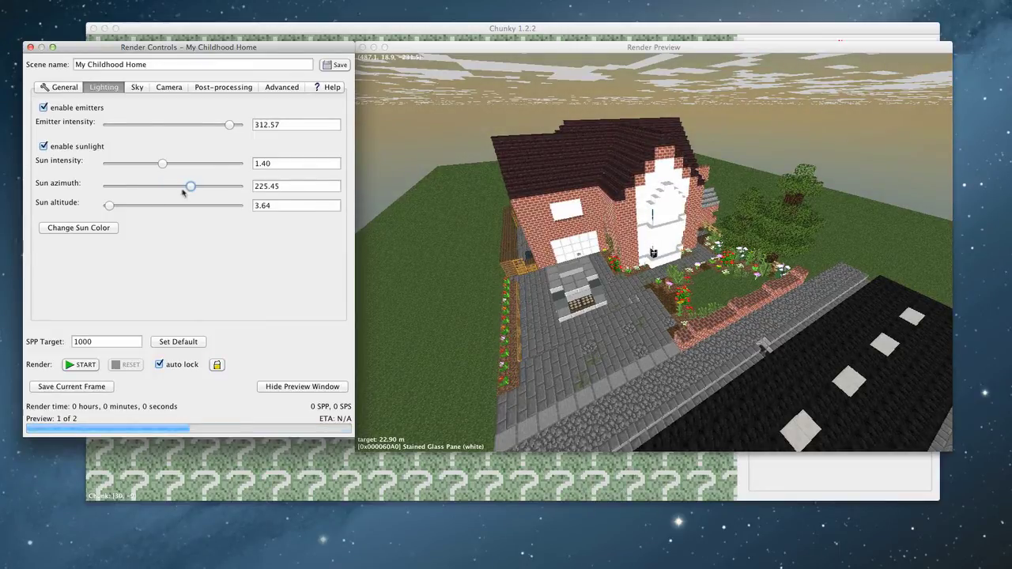
pyautogui.moveTo(108, 207)
pyautogui.mouseDown()
pyautogui.moveTo(123, 205)
pyautogui.moveTo(112, 206)
pyautogui.mouseUp()
pyautogui.click(81, 364)
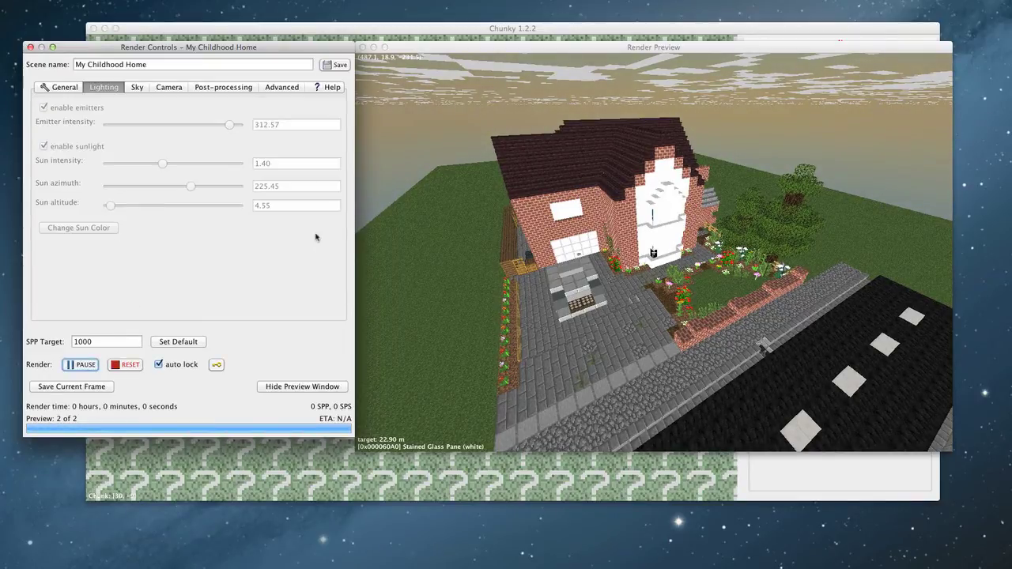